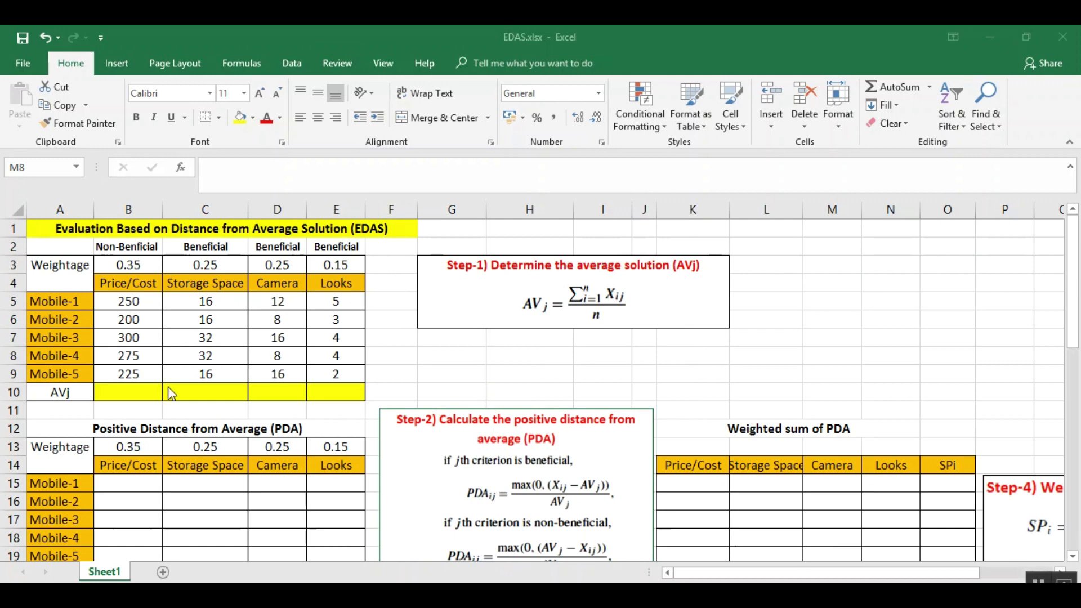
Step: Enter =AVERAGE(B5:B9) in B10 for the Price/Cost average of 250
click(145, 397)
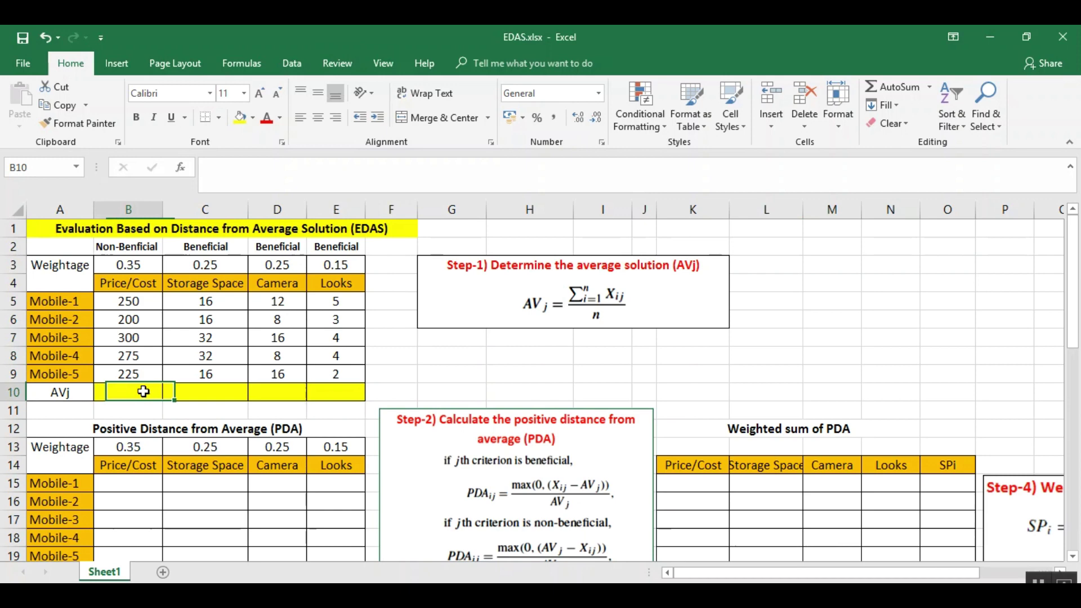
click(613, 280)
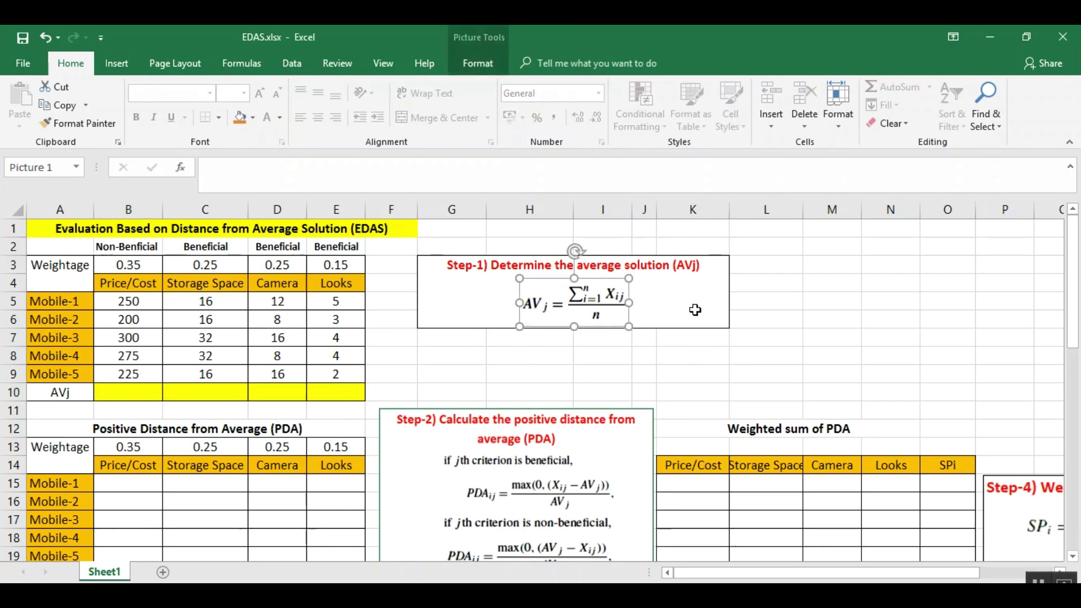
click(138, 393)
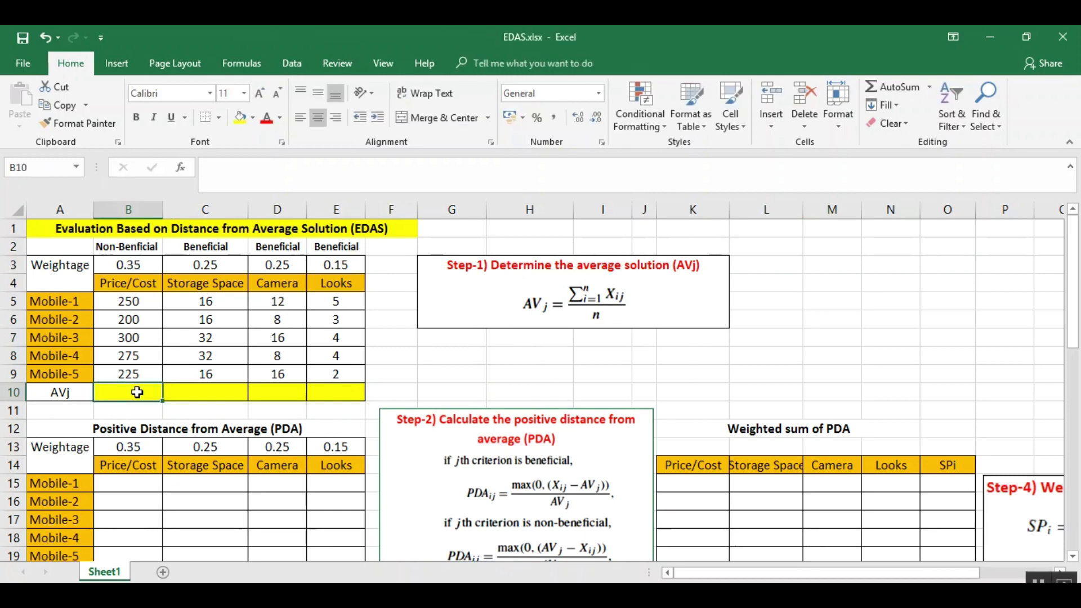
text(=ave)
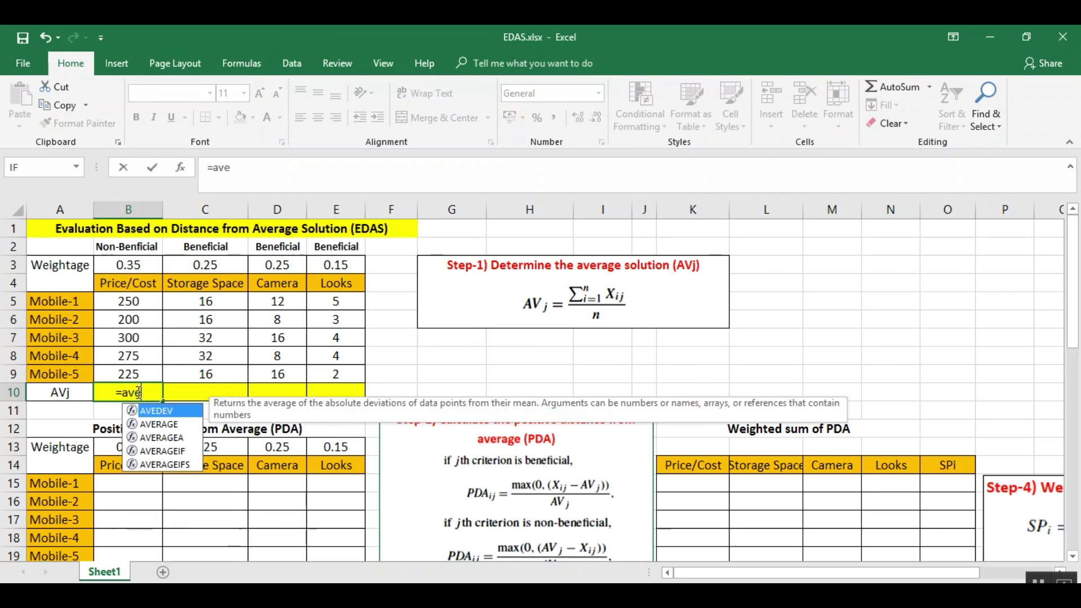
text(rage()
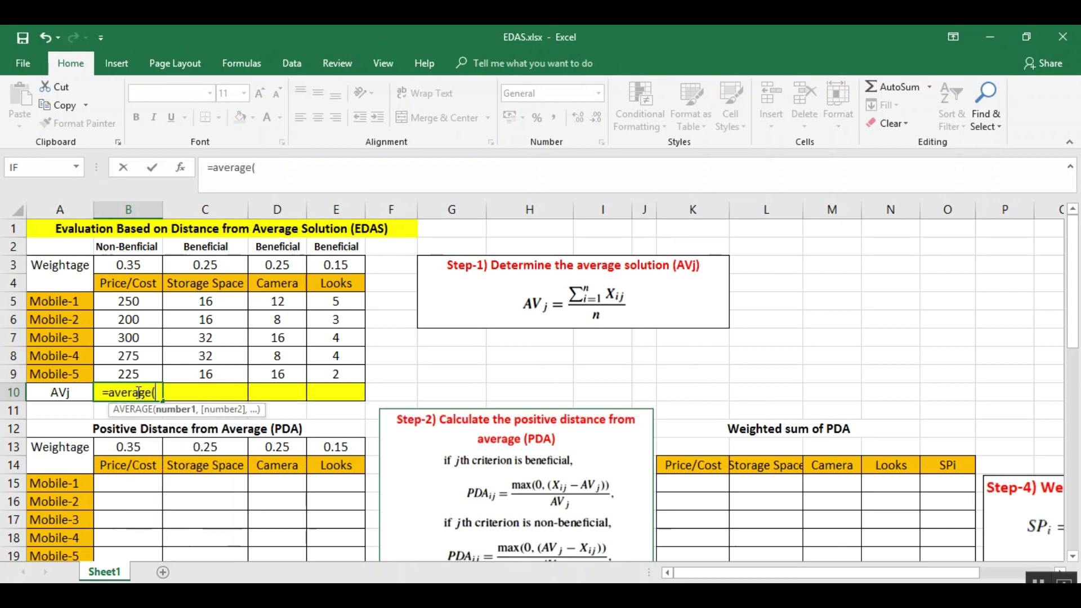
drag(116, 303, 138, 368)
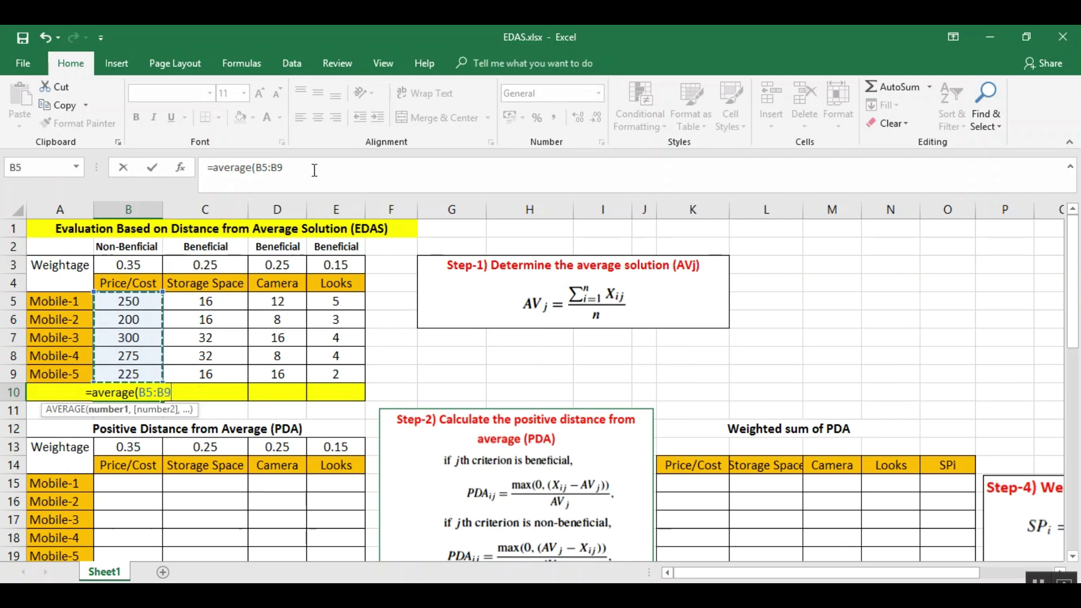
click(314, 168)
text())
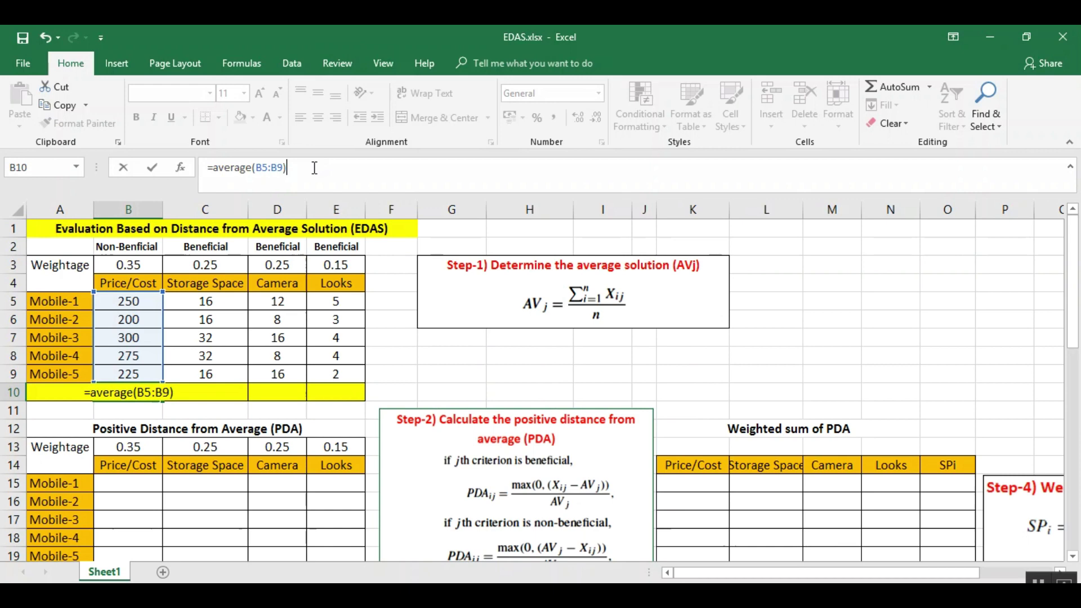
key(Return)
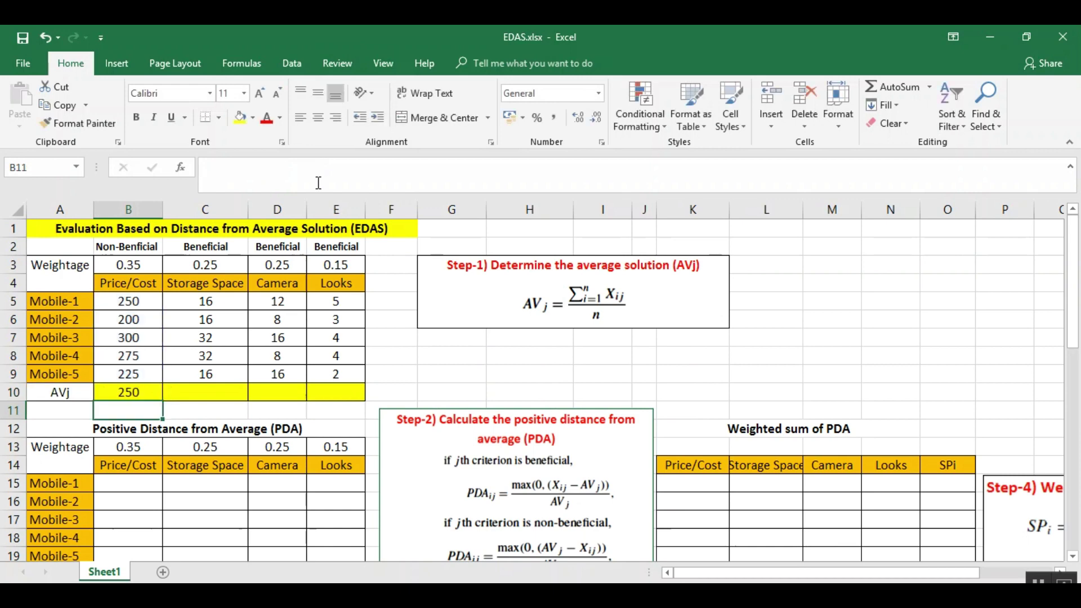
Step: Average C5:C9 in C10 and fill it across to E10, giving 22.4, 12 and 3.6
click(188, 393)
text(=averg)
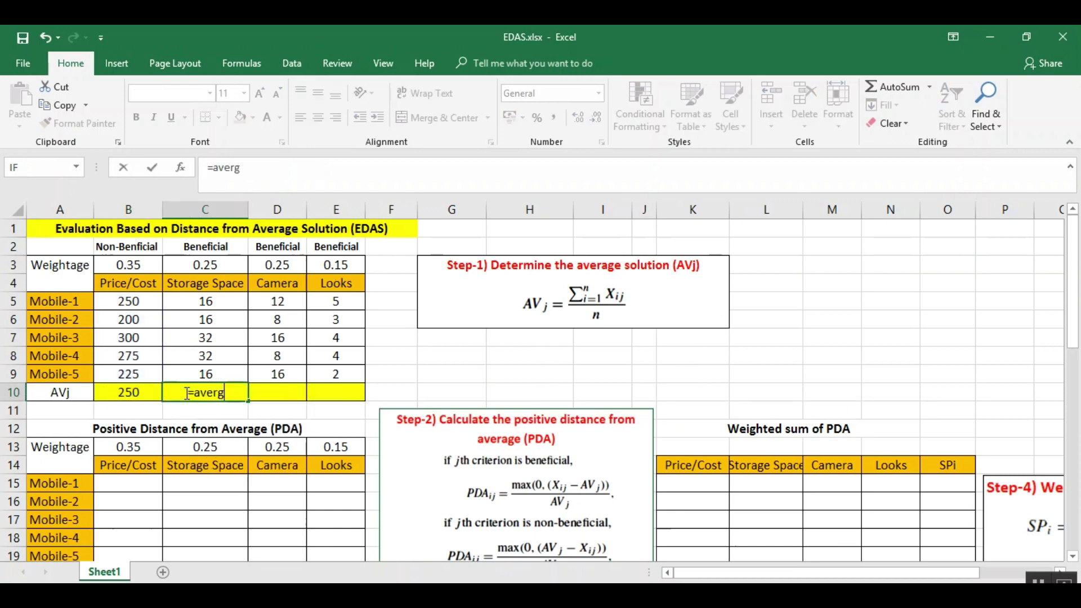
key(BackSpace)
text(age)
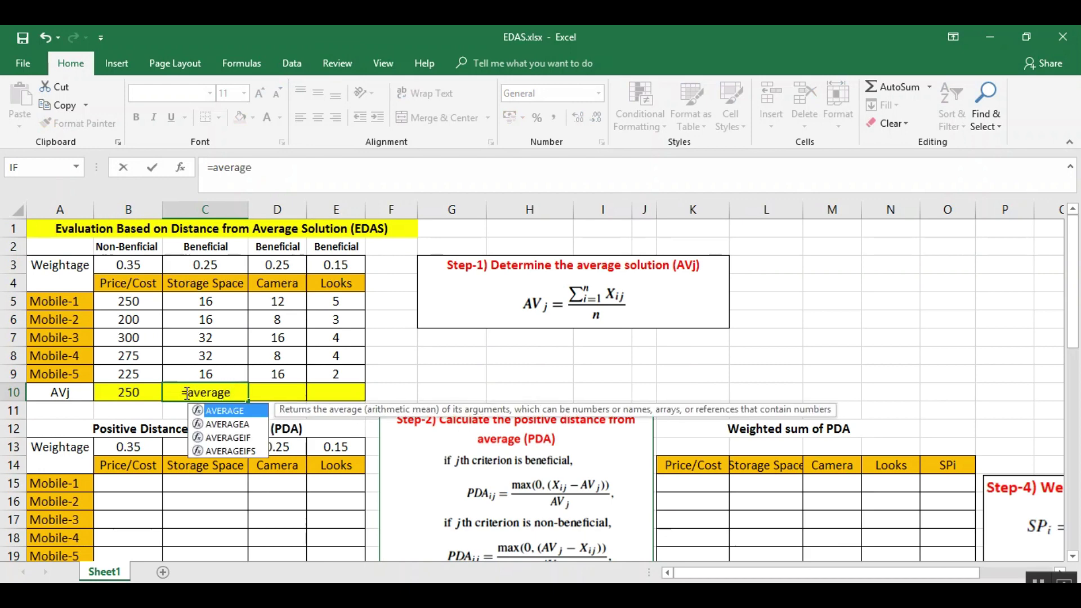
text(()
drag(217, 297, 209, 366)
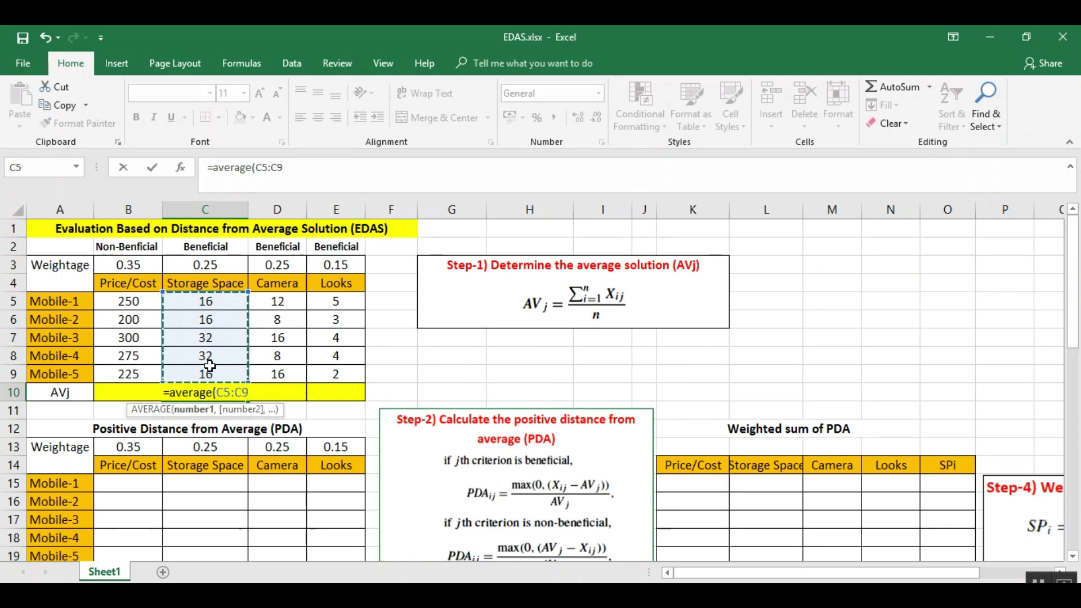
key(Return)
click(235, 393)
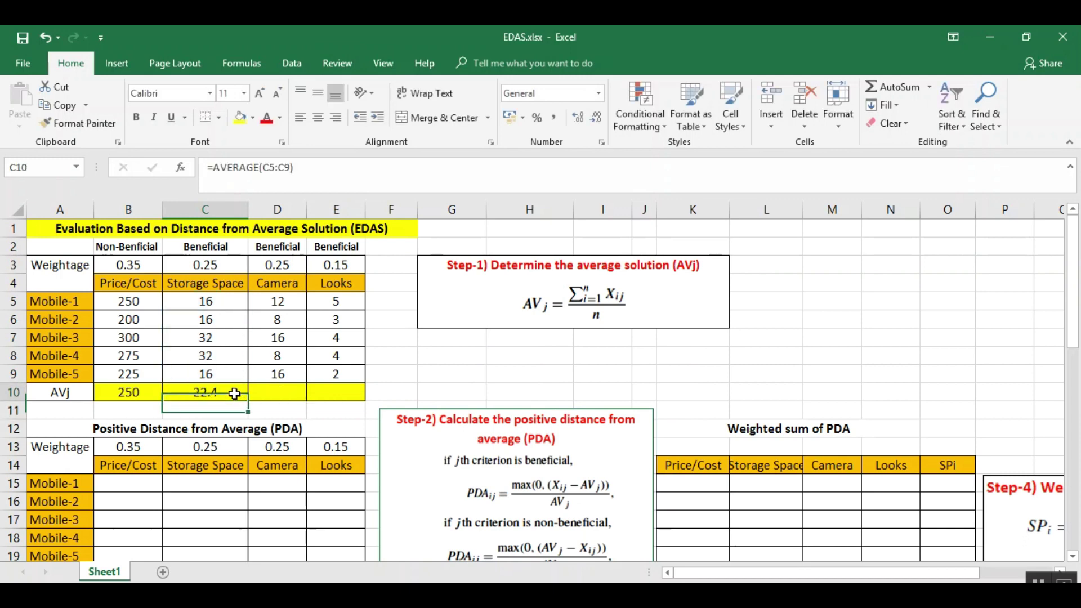
drag(250, 401, 347, 393)
click(285, 393)
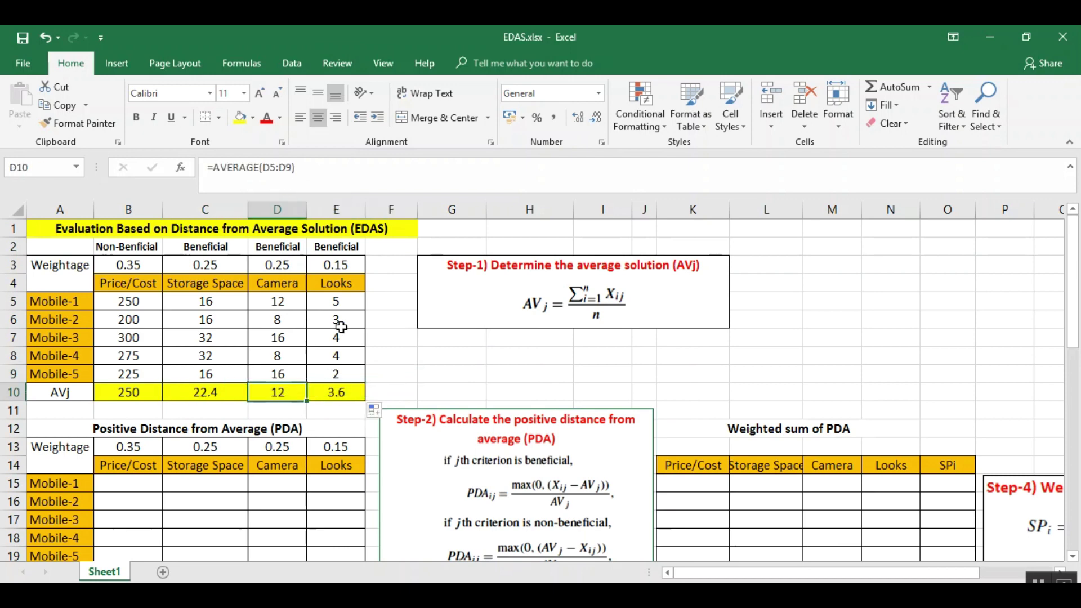
click(447, 364)
scroll(448, 363, down, 2)
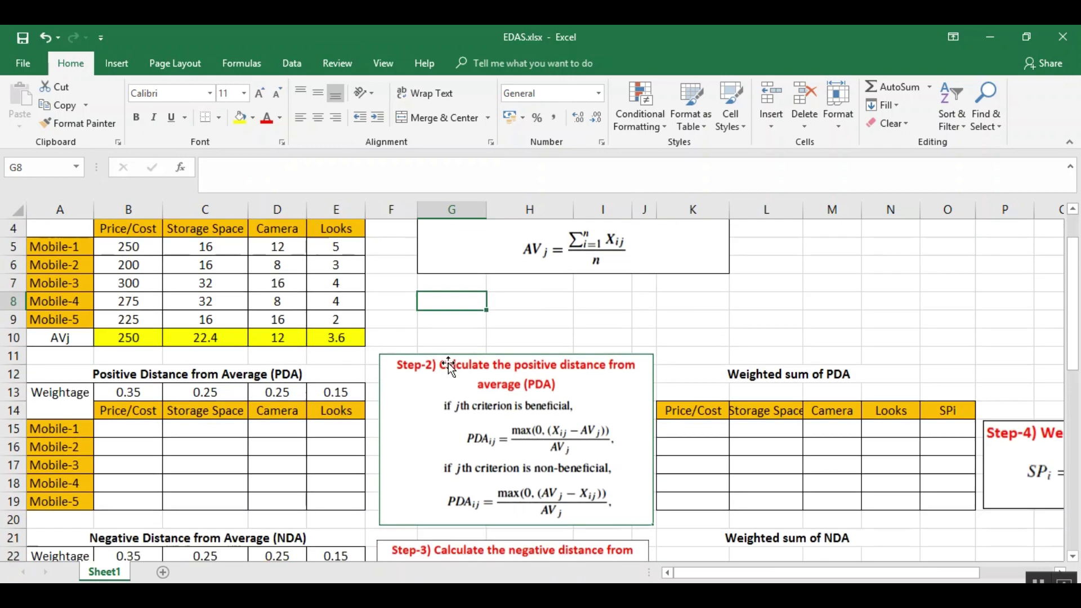
click(133, 373)
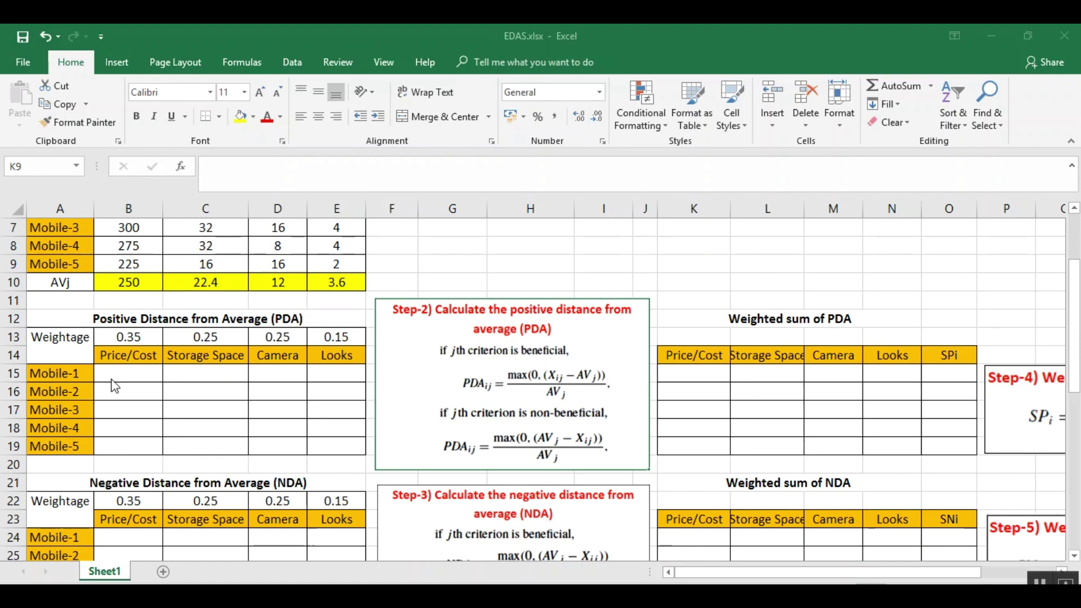
Step: Enter =MAX(0,(C5-22.4))/22.4 in C15 and fill it down to C19
click(193, 377)
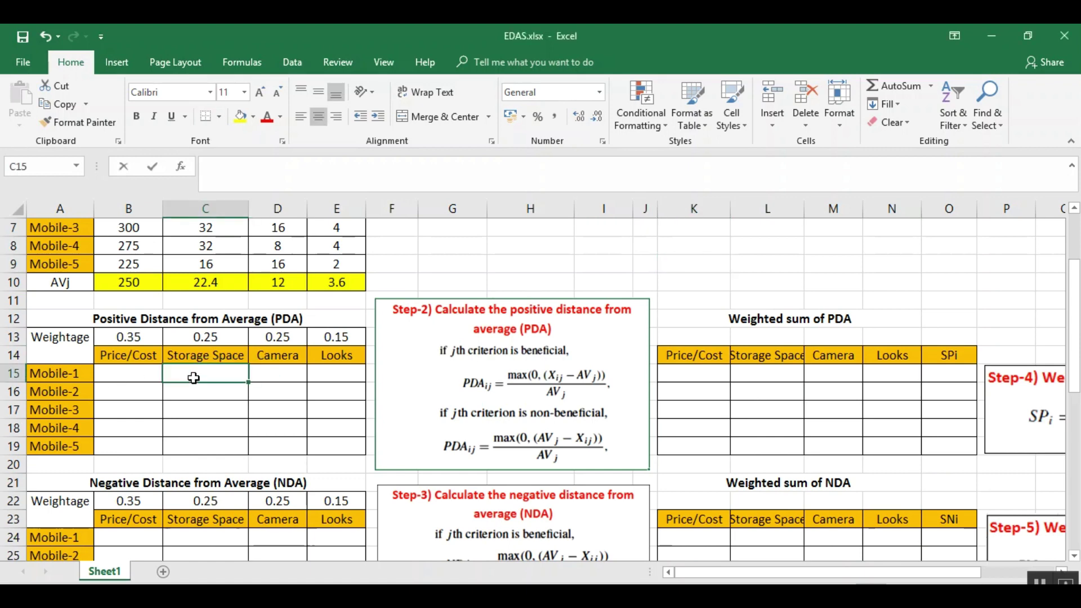
text(=max()
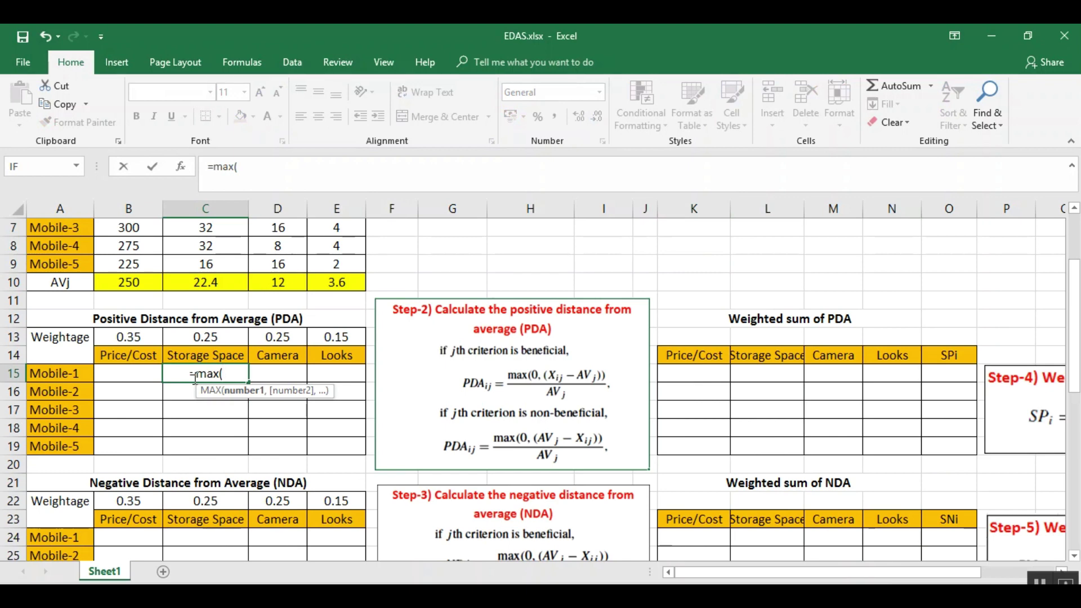
text(()
key(BackSpace)
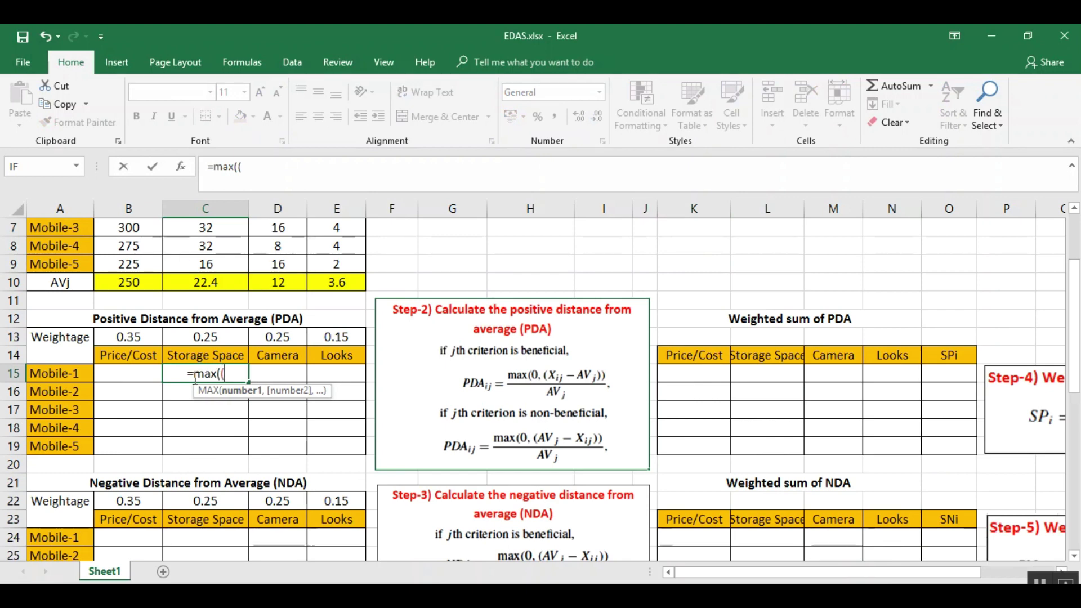
text(0,)
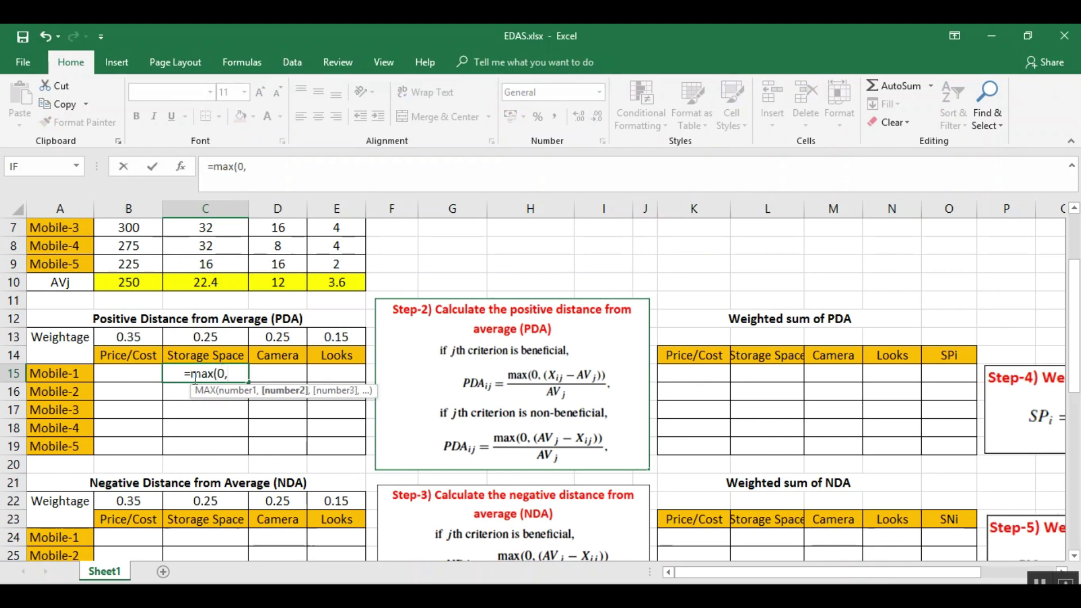
text(()
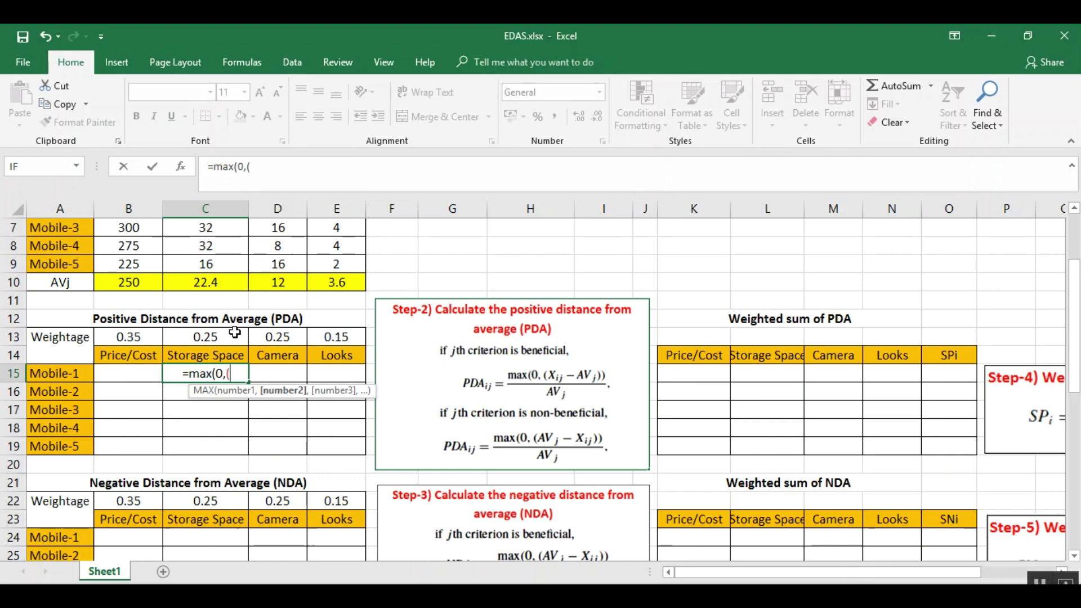
scroll(234, 324, up, 1)
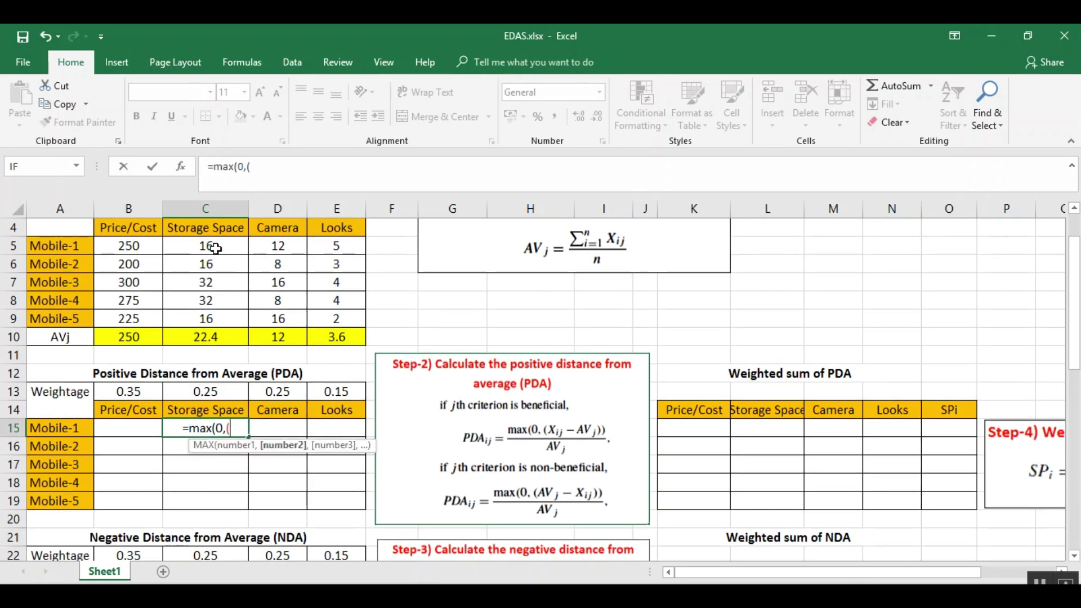
click(215, 248)
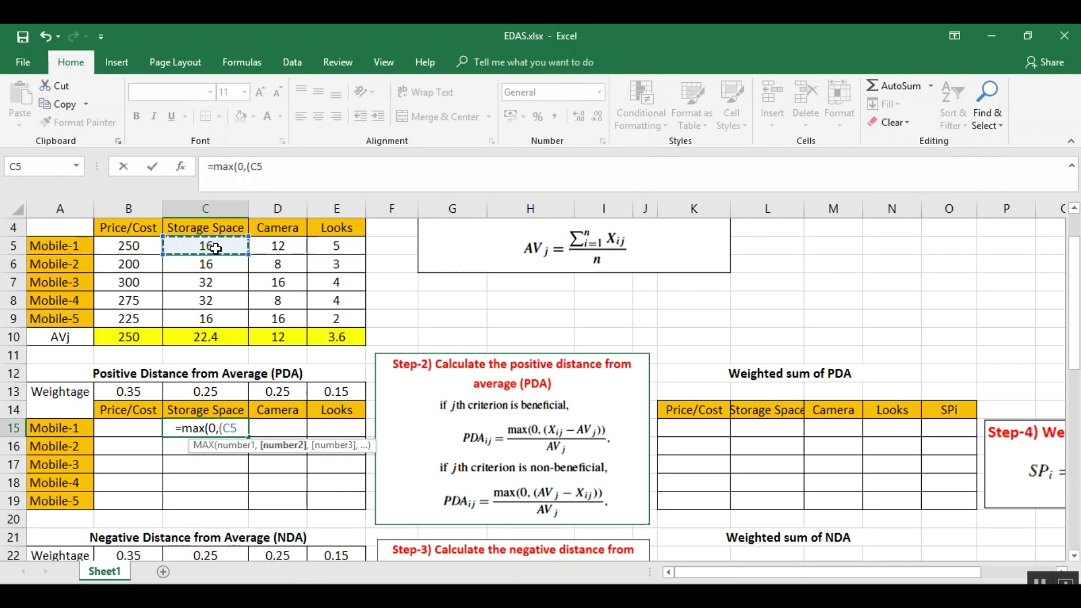
text(-)
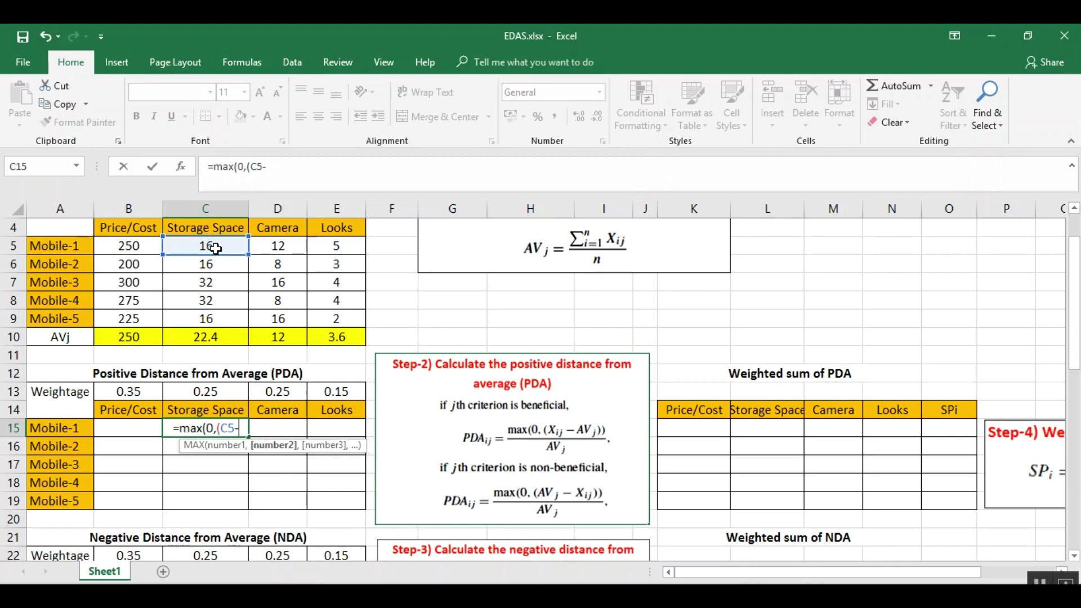
text(22.4)
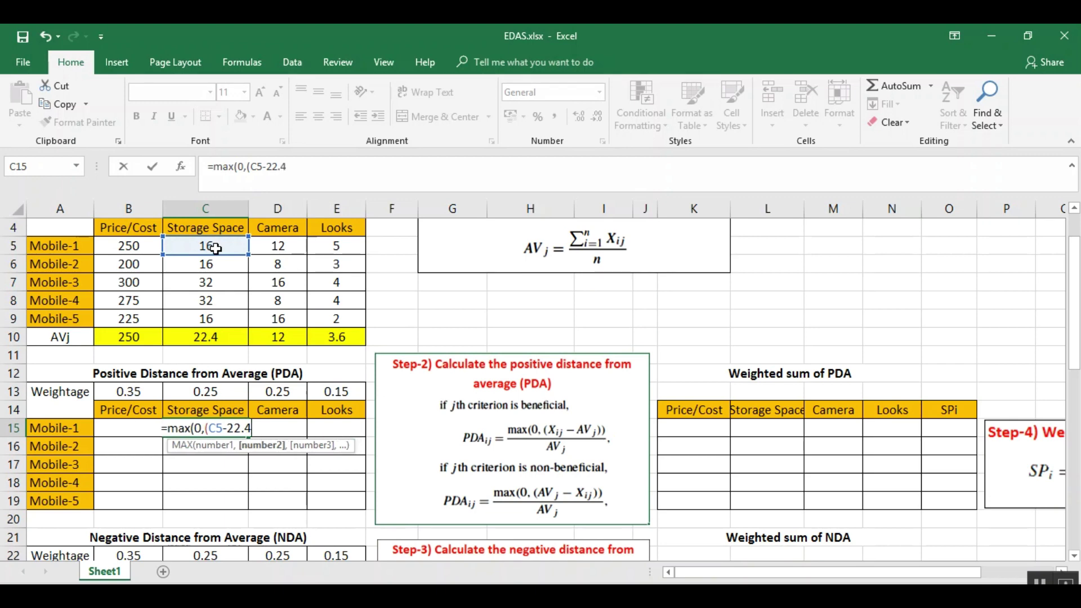
text())
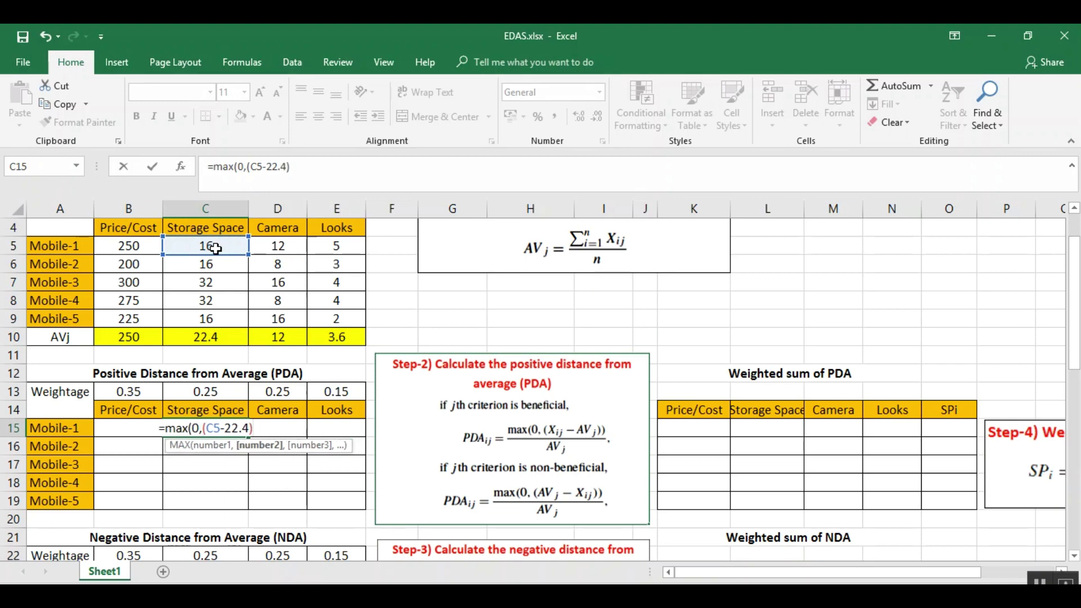
text())
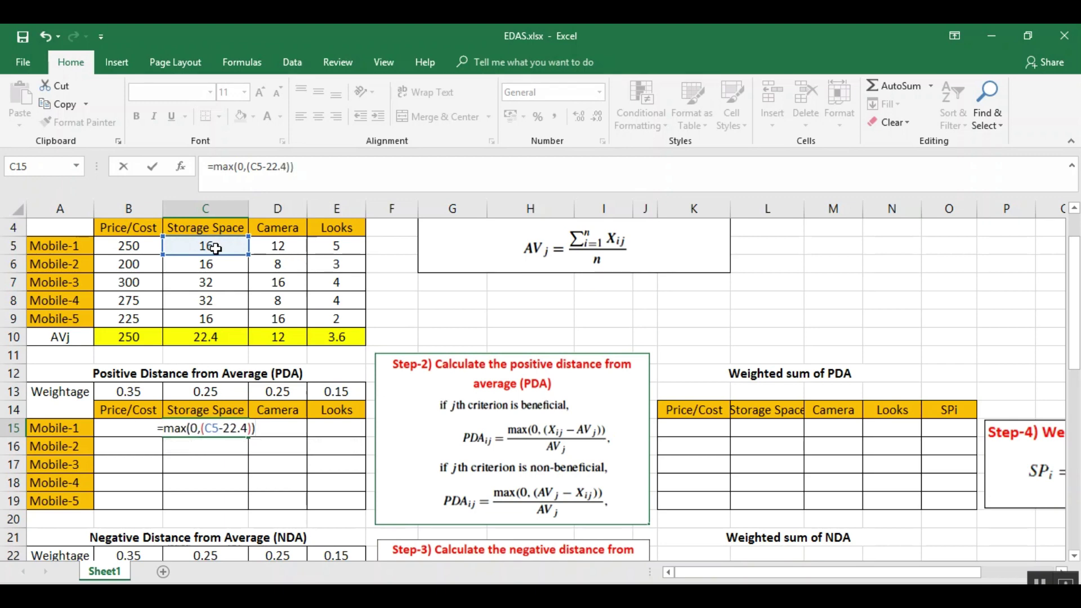
text(/)
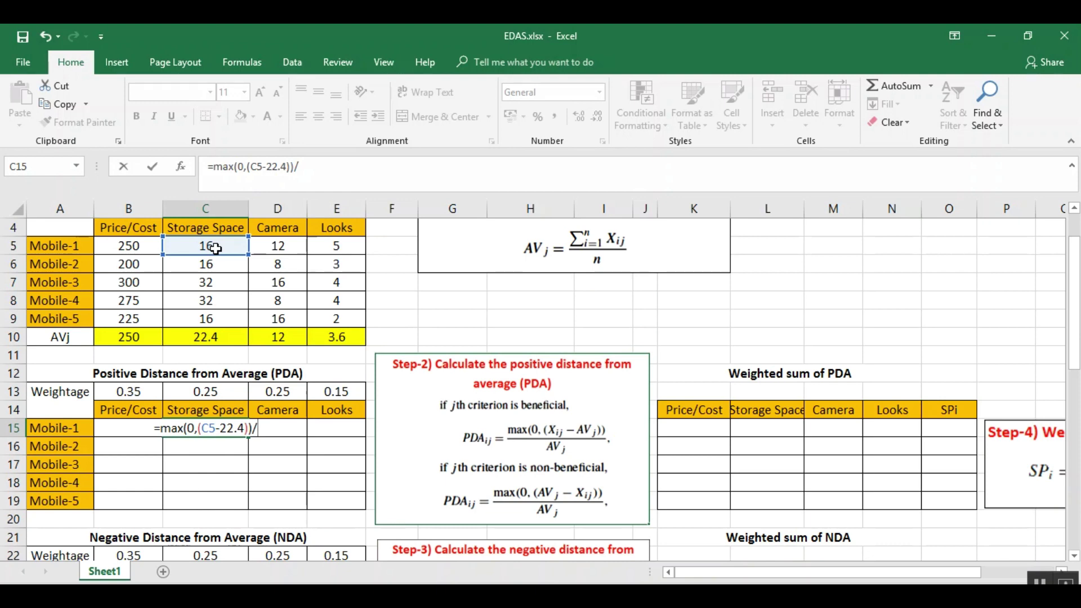
text(22.4)
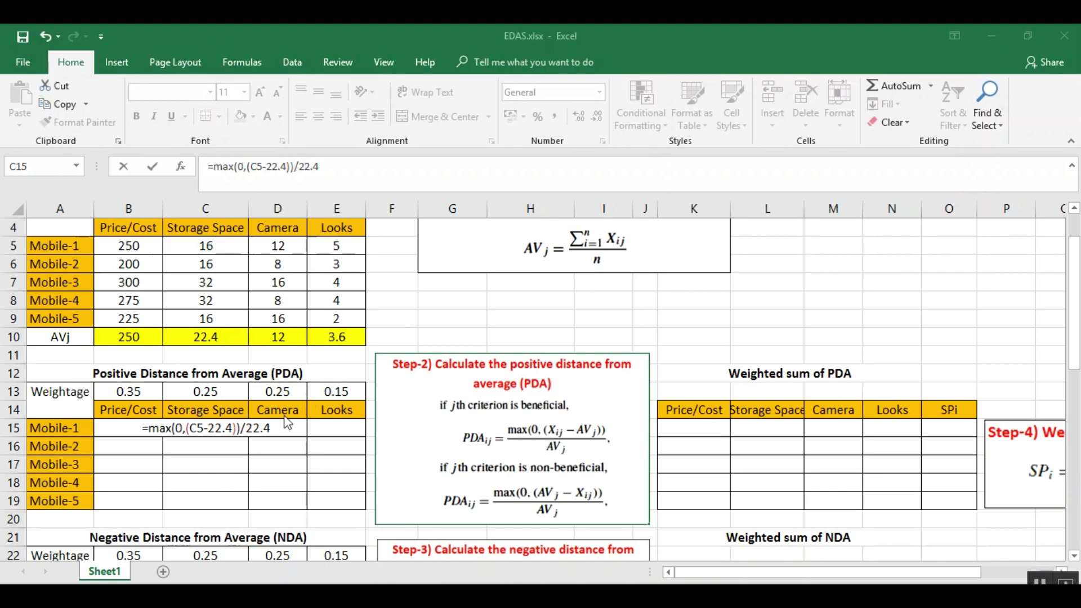
click(338, 172)
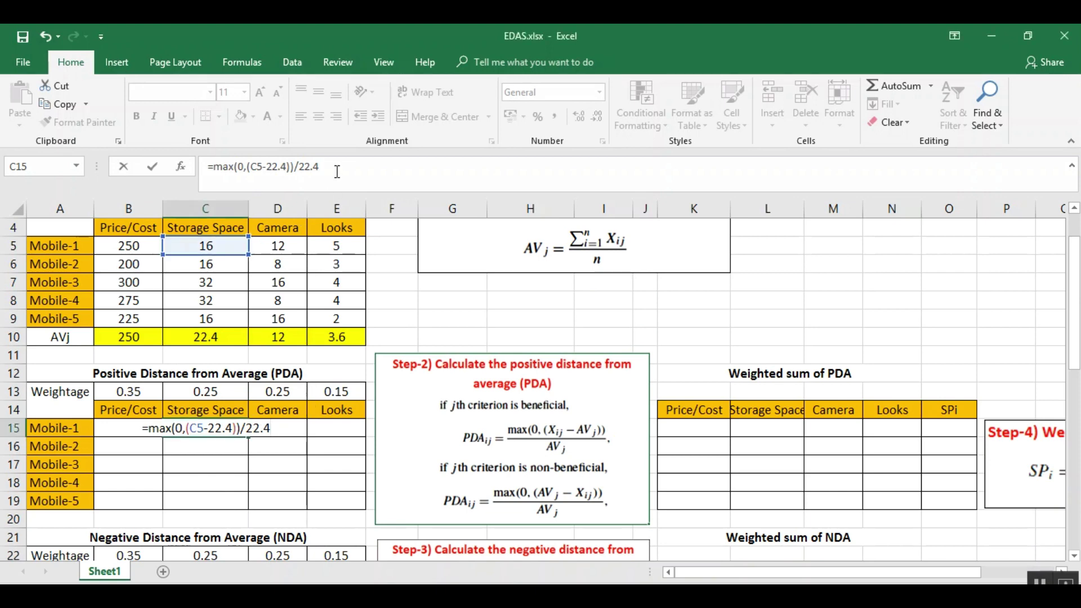
key(ctrl+Return)
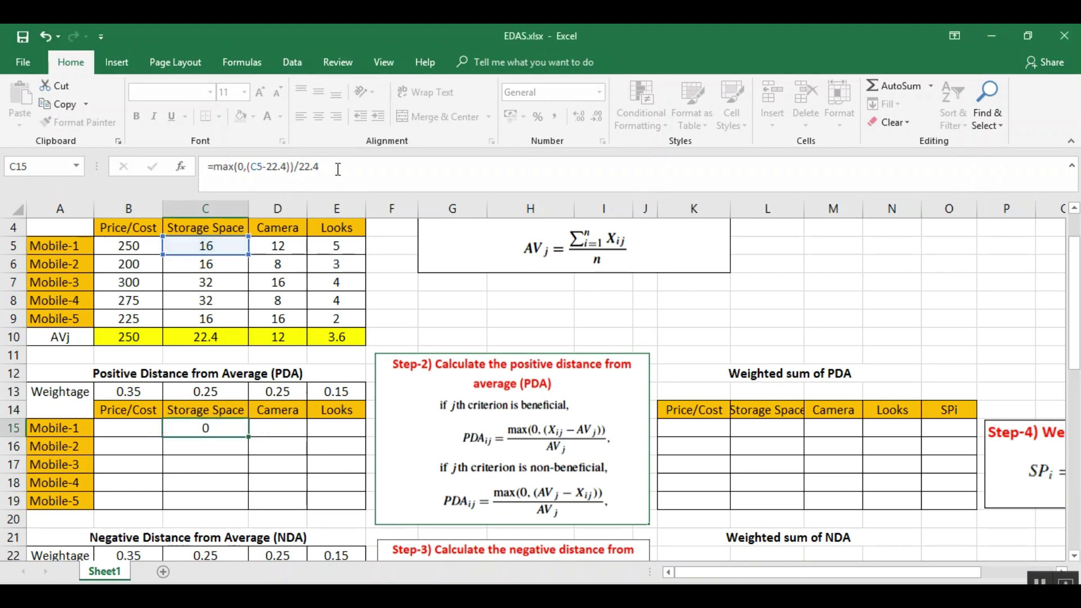
click(226, 443)
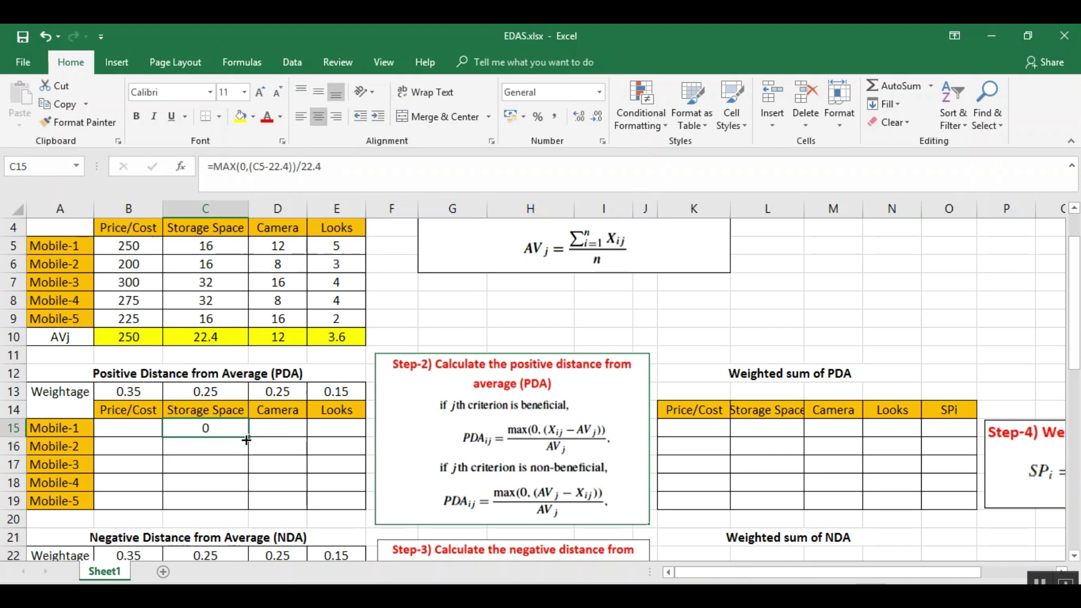
drag(247, 440, 251, 504)
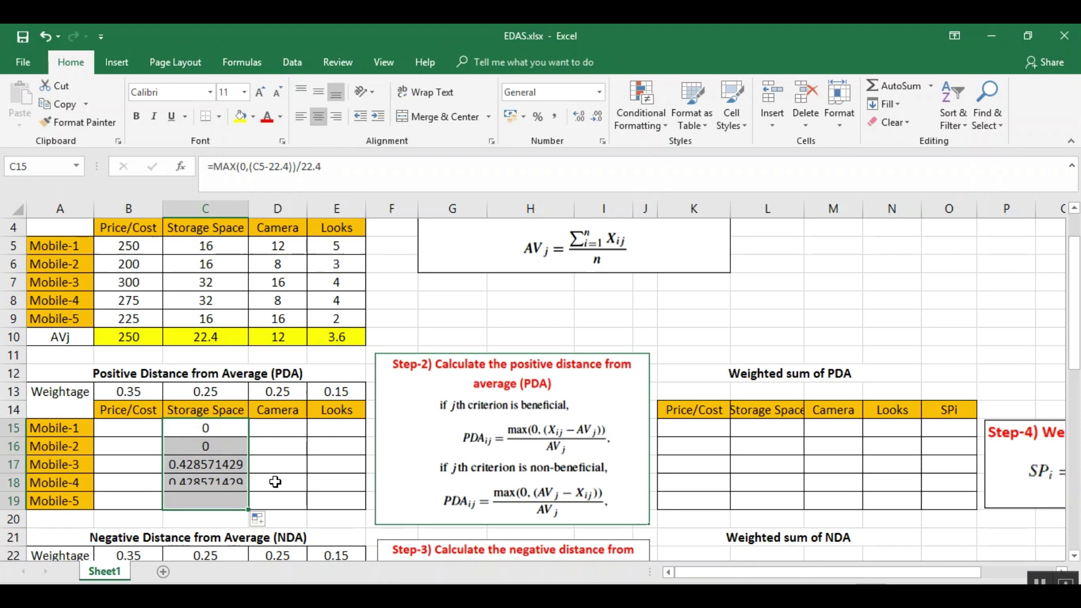
Step: Enter =MAX(0,(D5-12))/12 in D15 and fill it down to D19
click(283, 432)
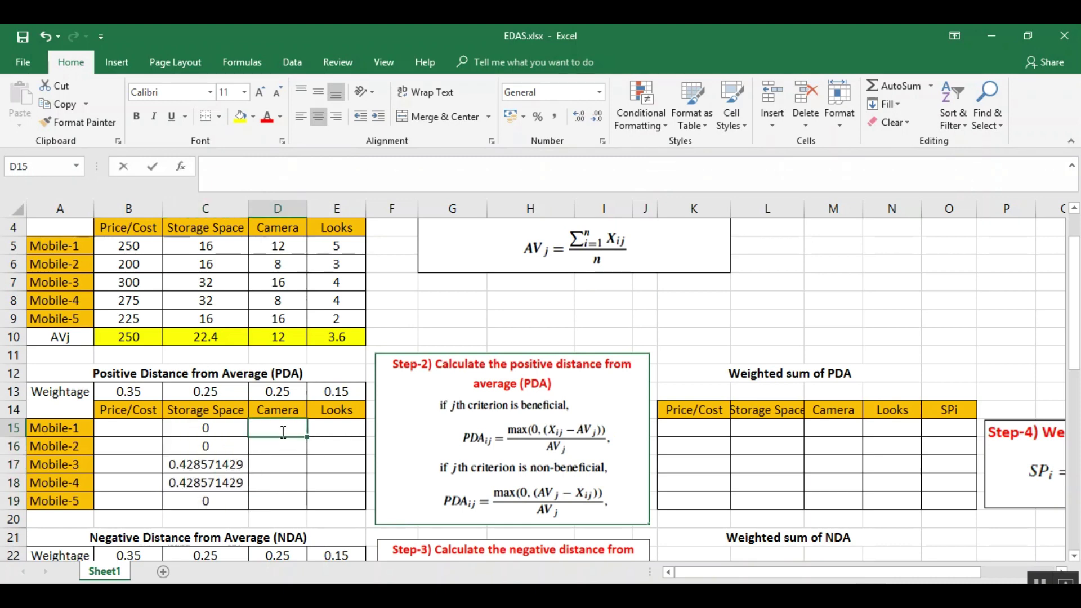
text(=)
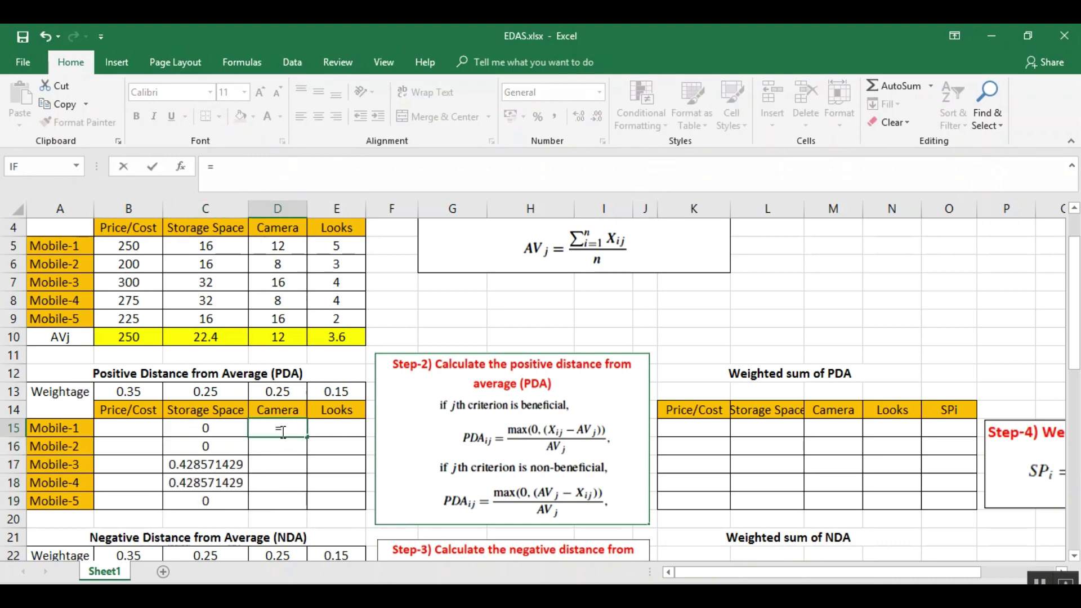
text(max()
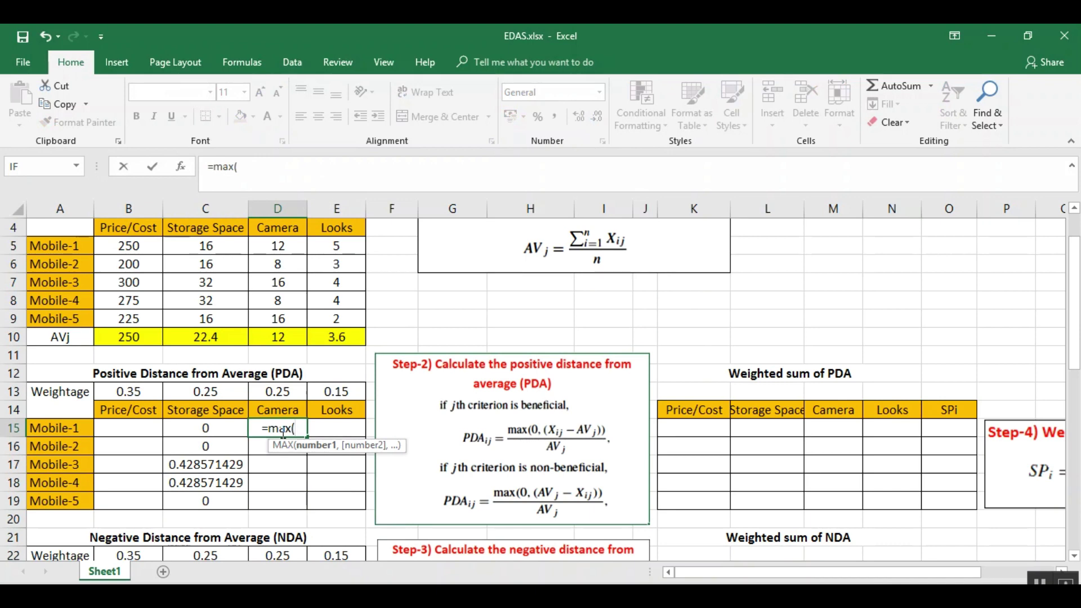
text(0)
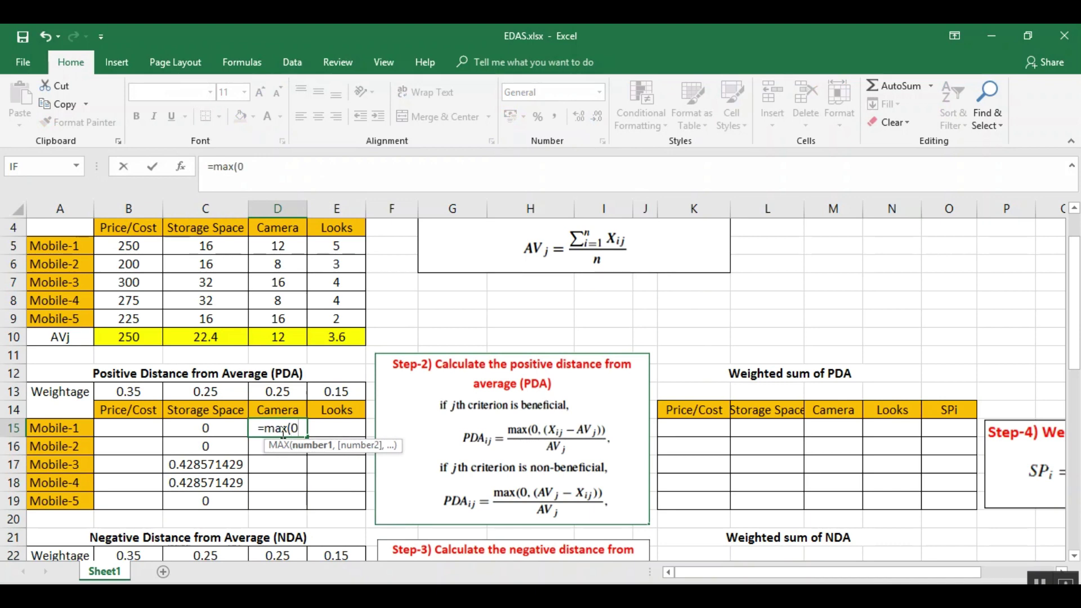
text(,()
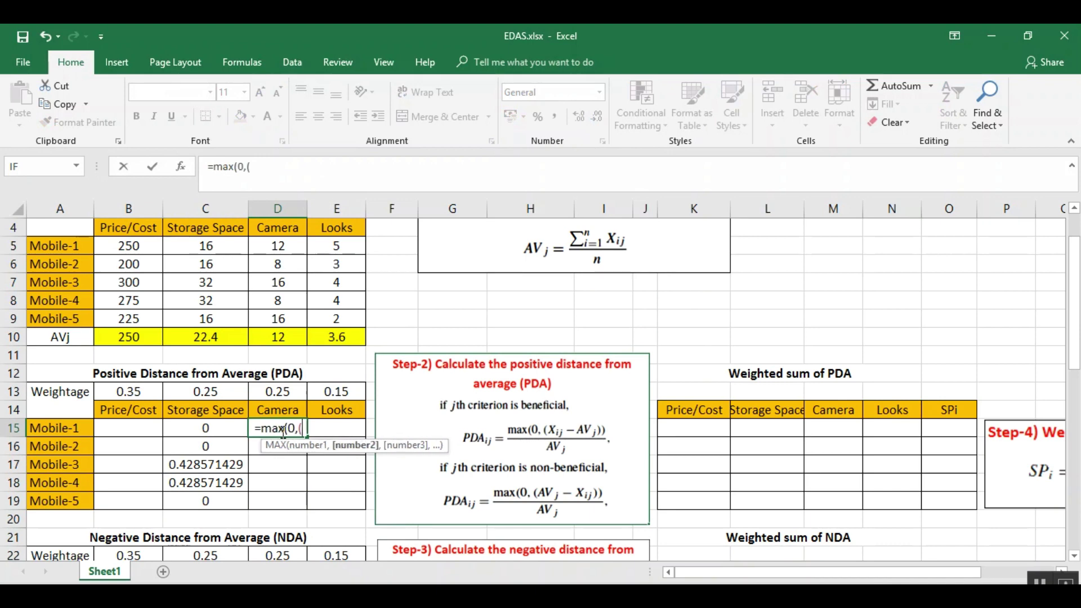
click(282, 243)
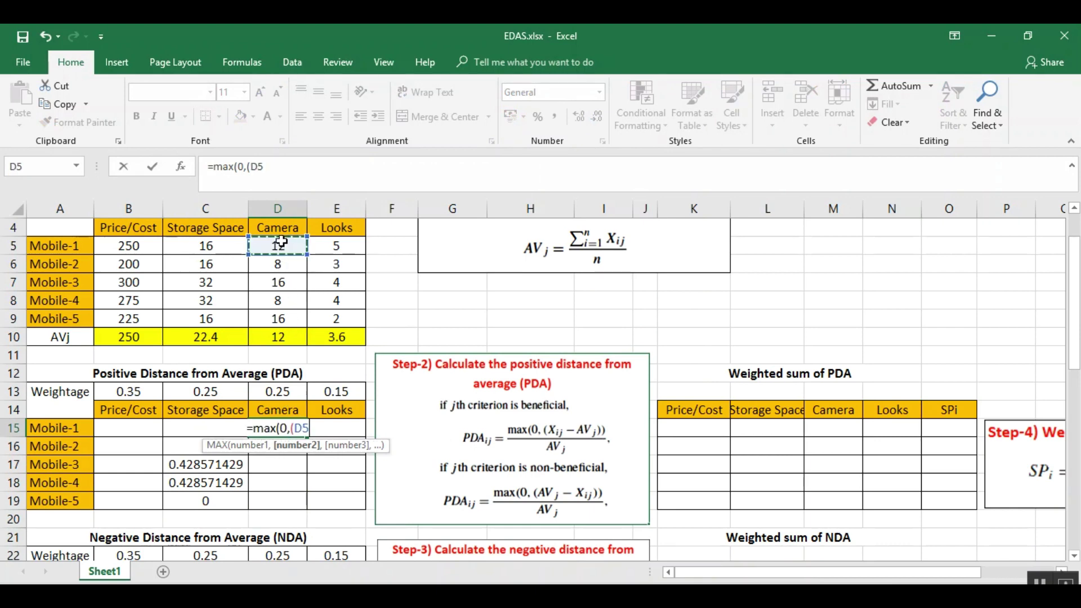
text(-12)
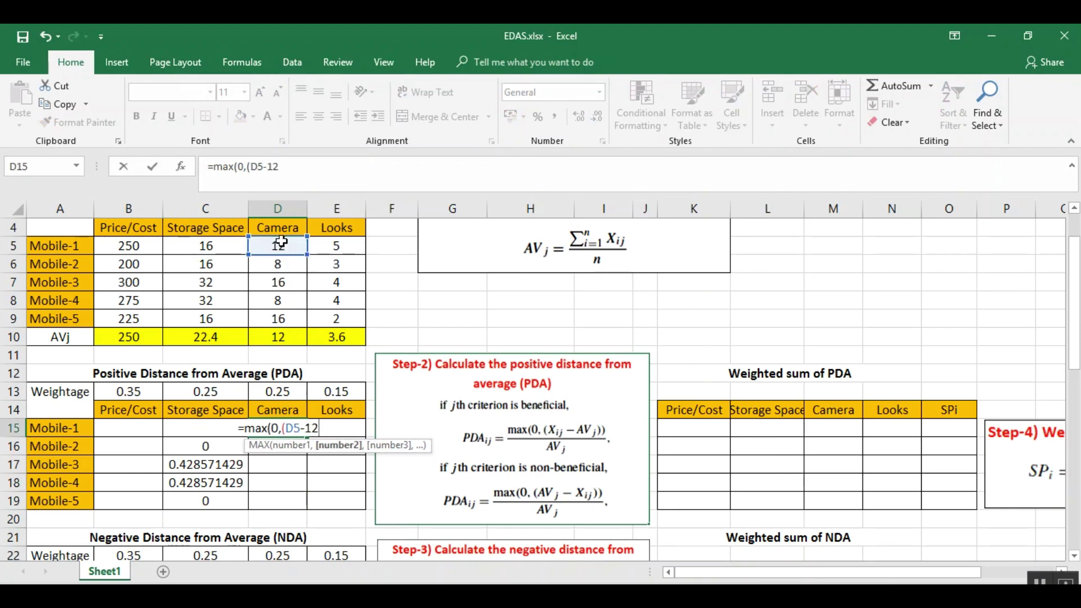
text())/12)
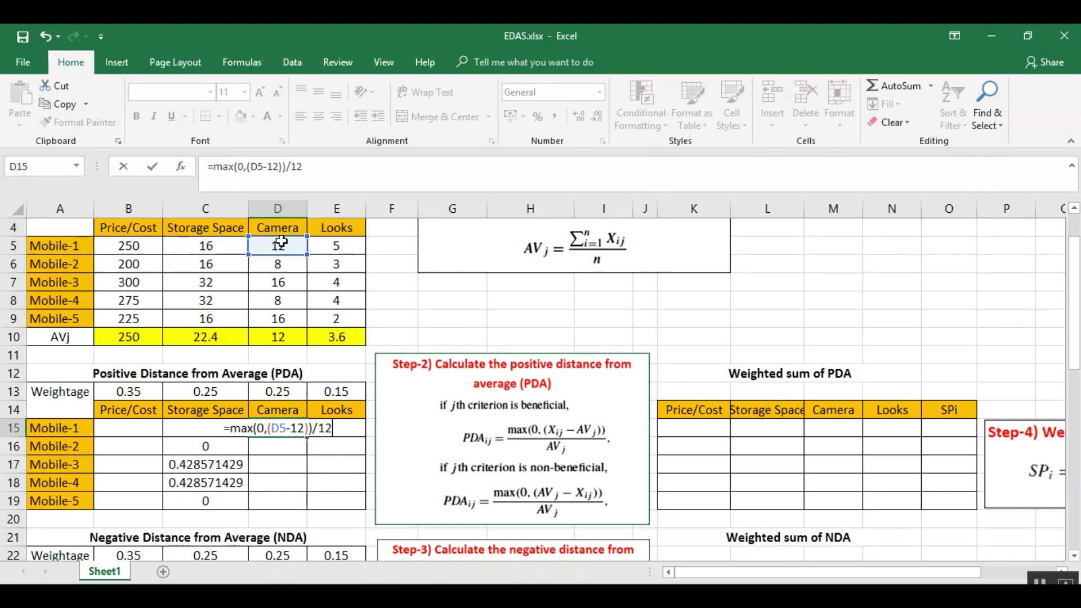
key(Return)
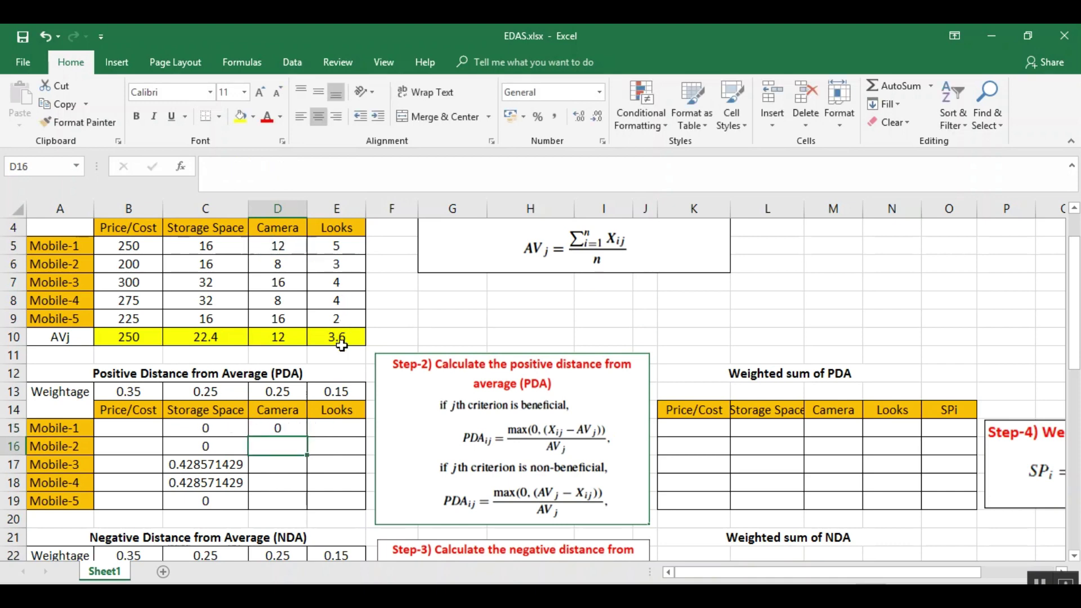
key(Up)
key(Up)
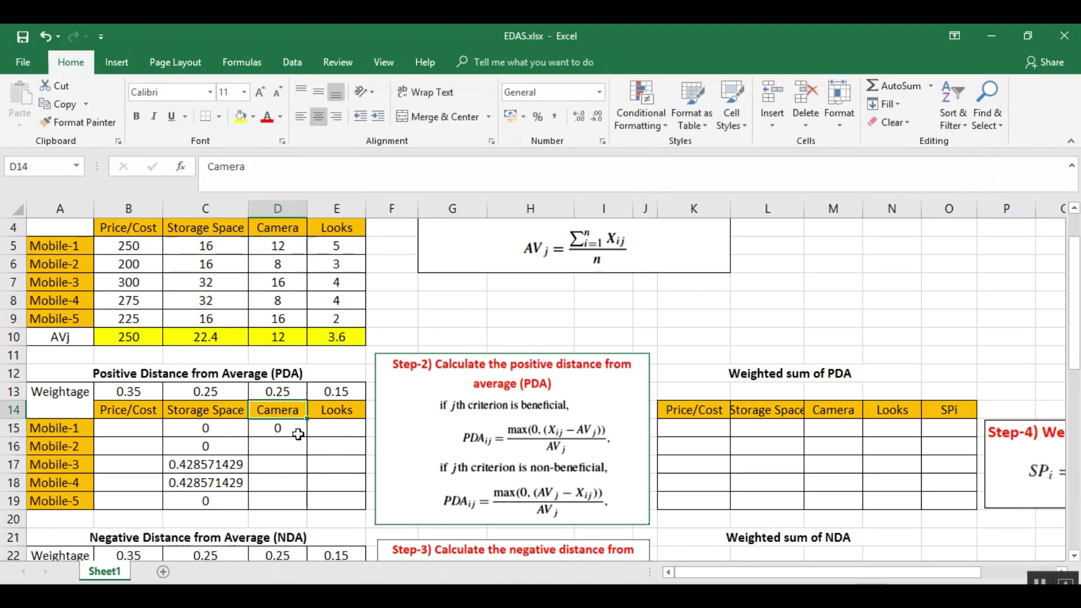
key(Down)
drag(306, 439, 308, 510)
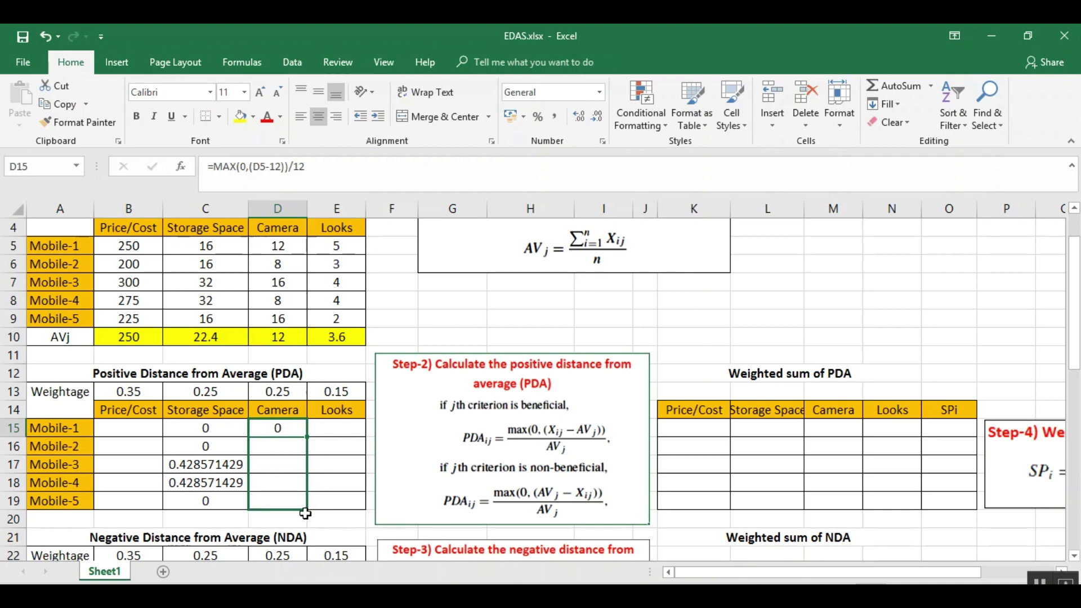
Step: Enter =MAX(0,(E5-3.6))/3.6 in E15 and fill it down to E19
click(326, 425)
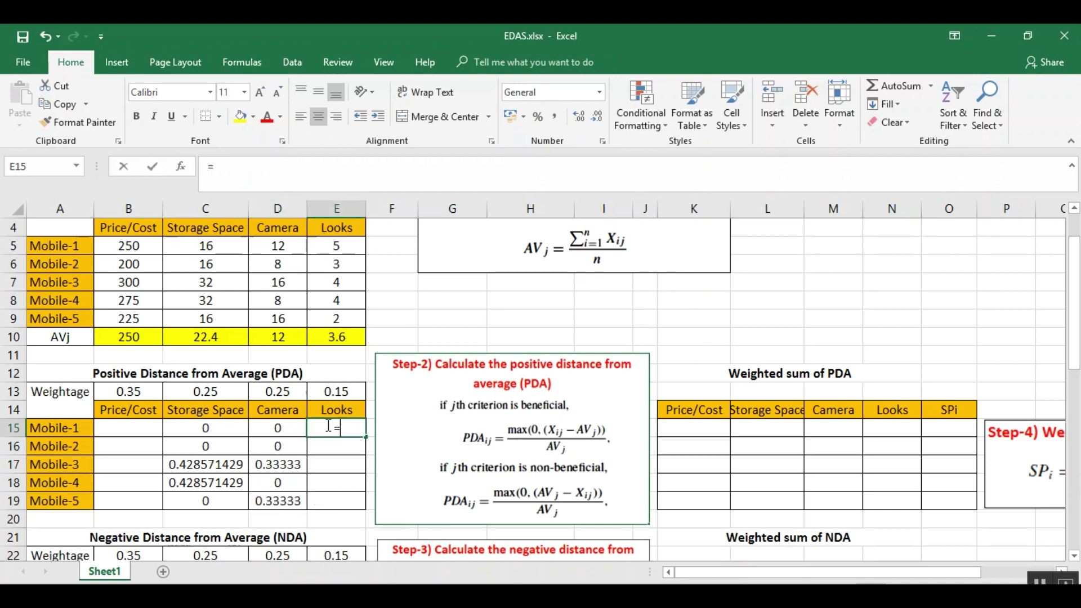
text(max)
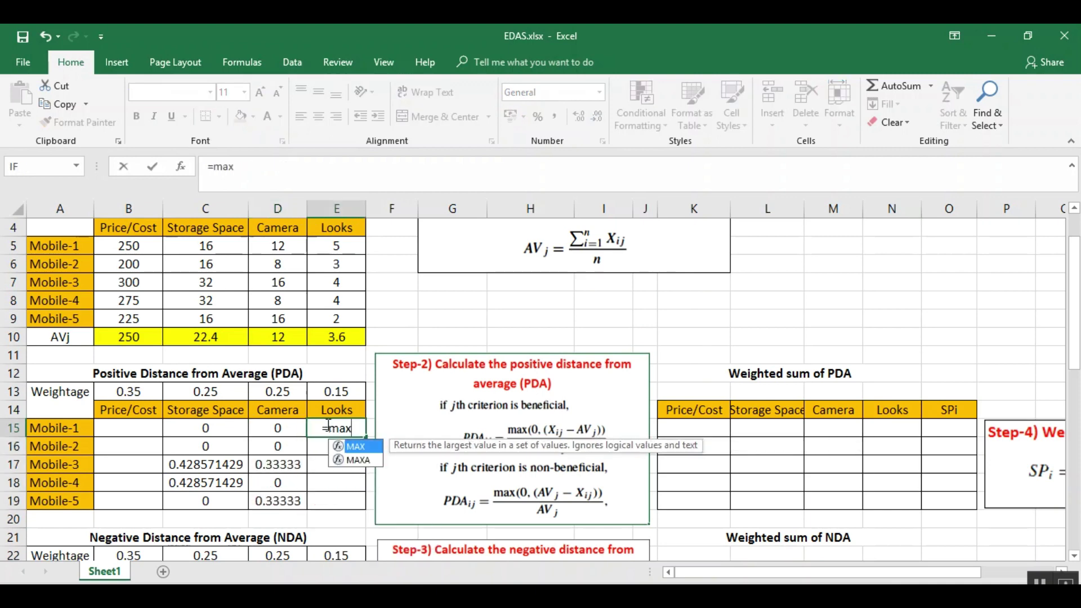
text(()
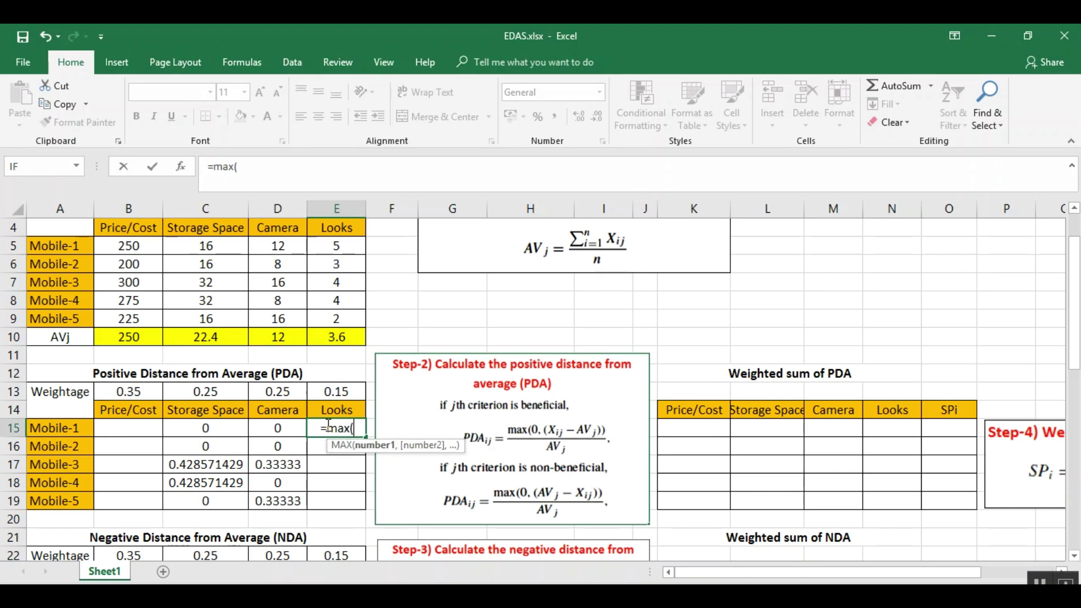
text(0,)
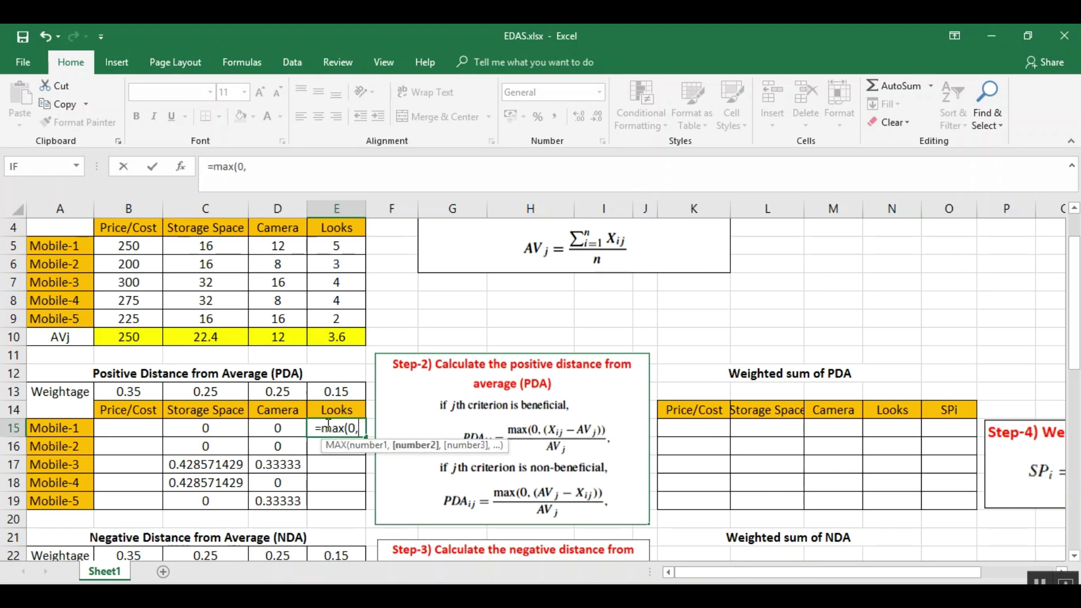
text(()
click(334, 250)
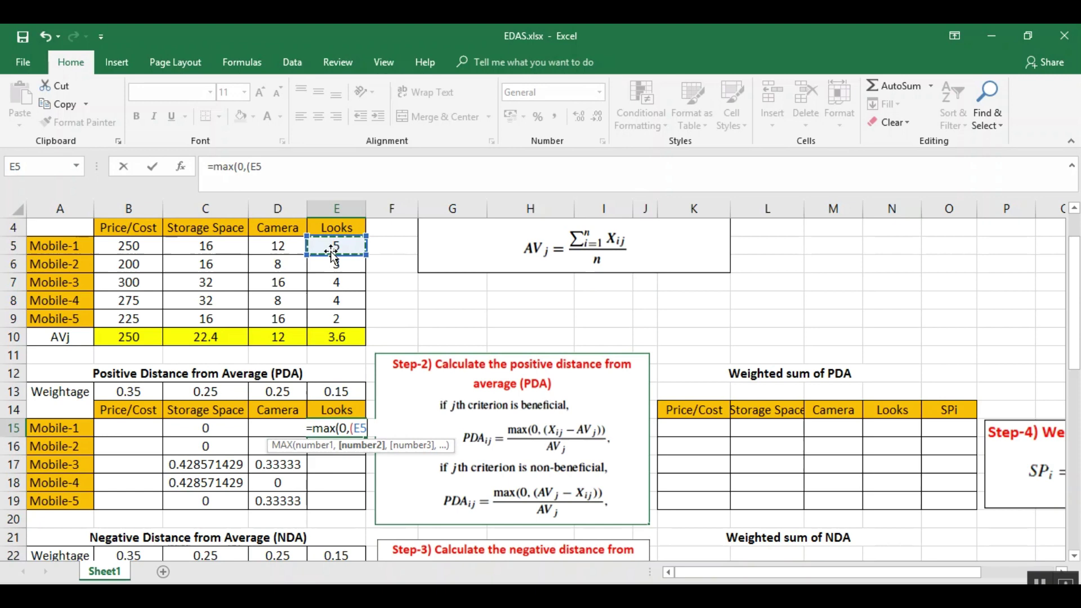
text(-)
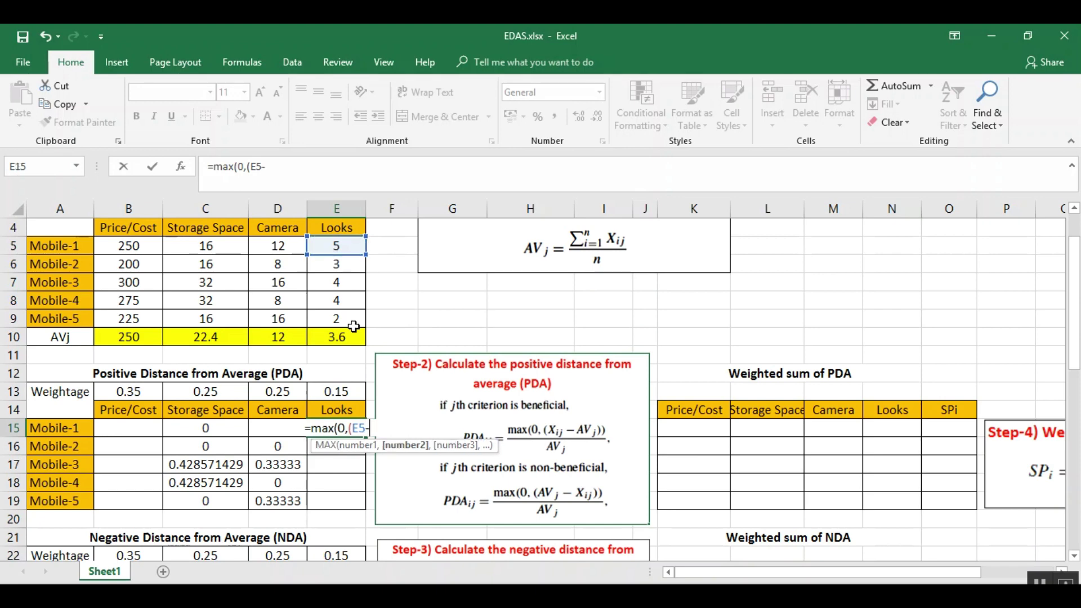
text(3.6)
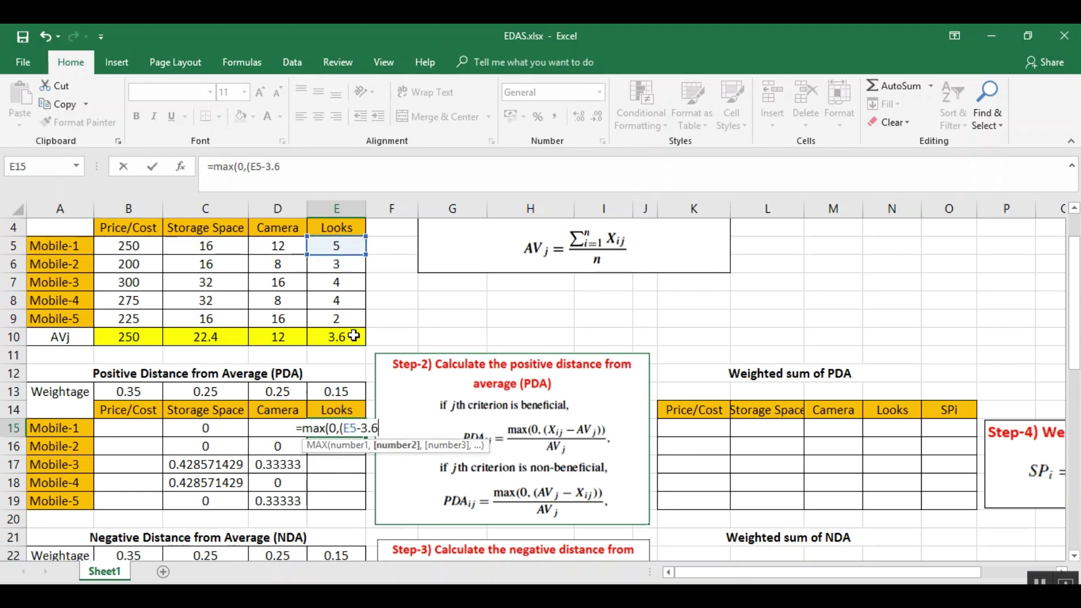
text()))
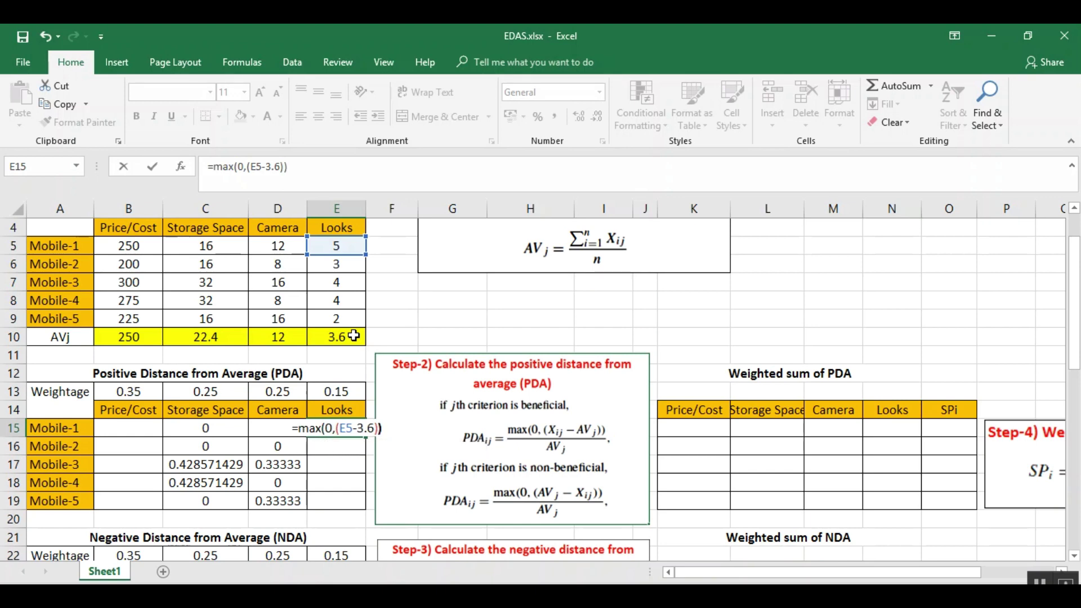
text(/)
text(3.6)
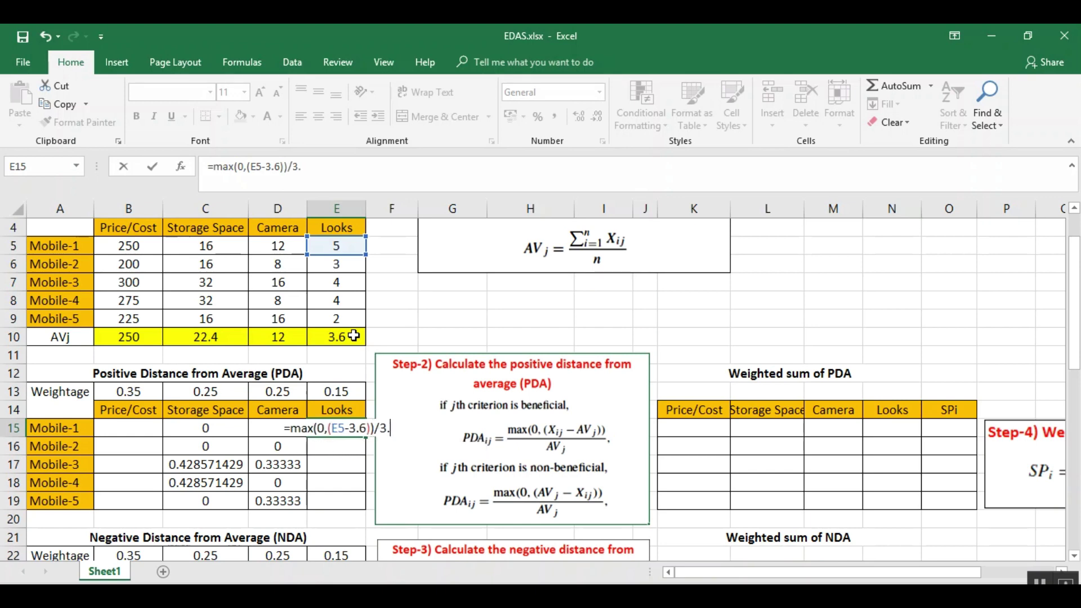
key(Return)
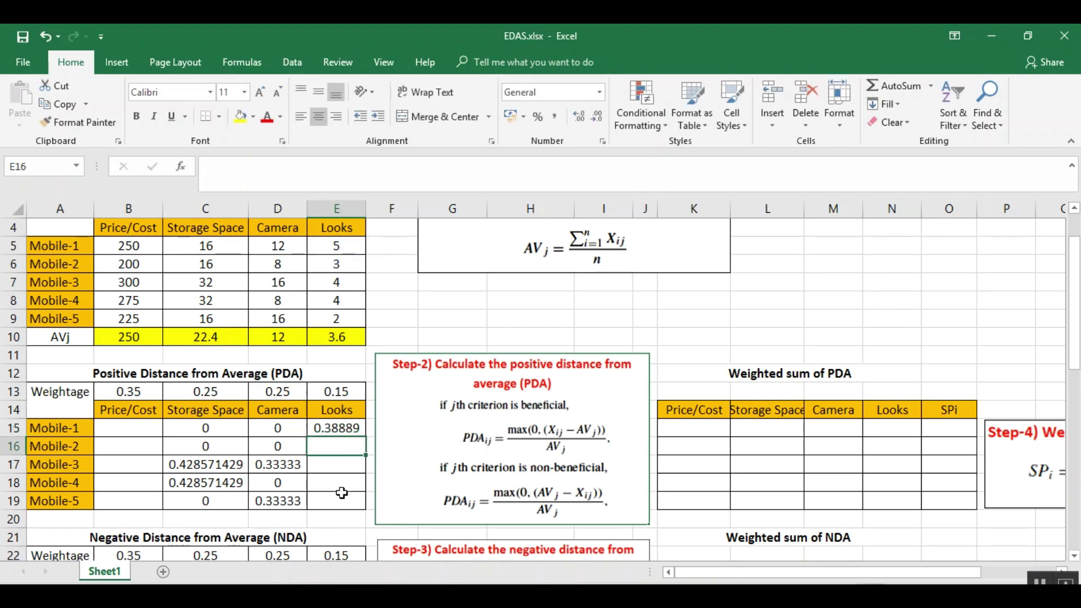
click(350, 433)
drag(367, 439, 367, 509)
click(726, 312)
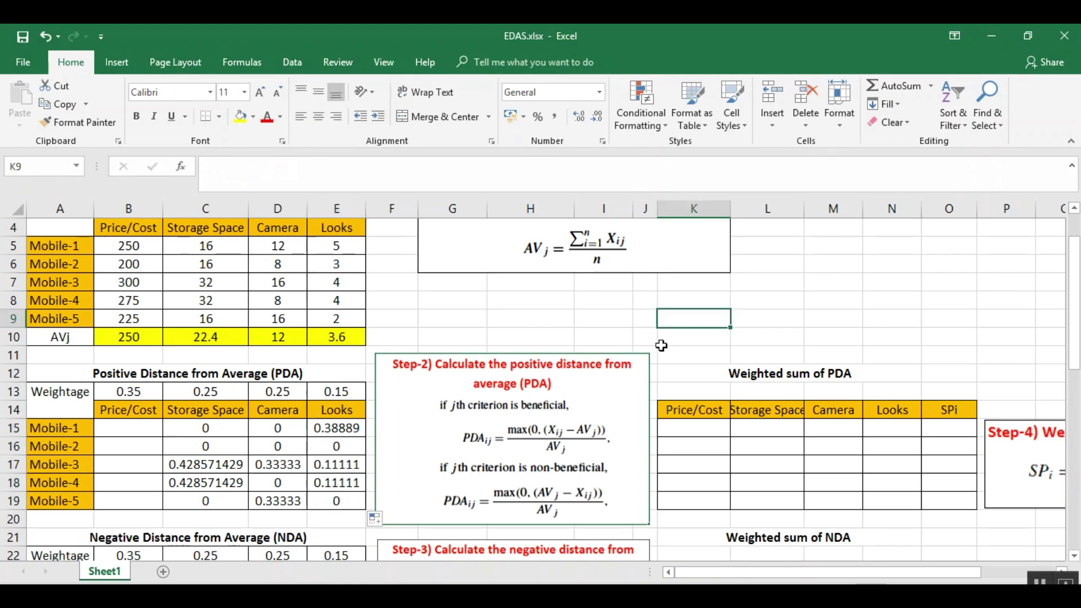
Step: Enter =MAX(0,(250-B5))/250 in B15 and fill down to B19, giving 0, 0.2, 0, 0, 0.1
click(152, 431)
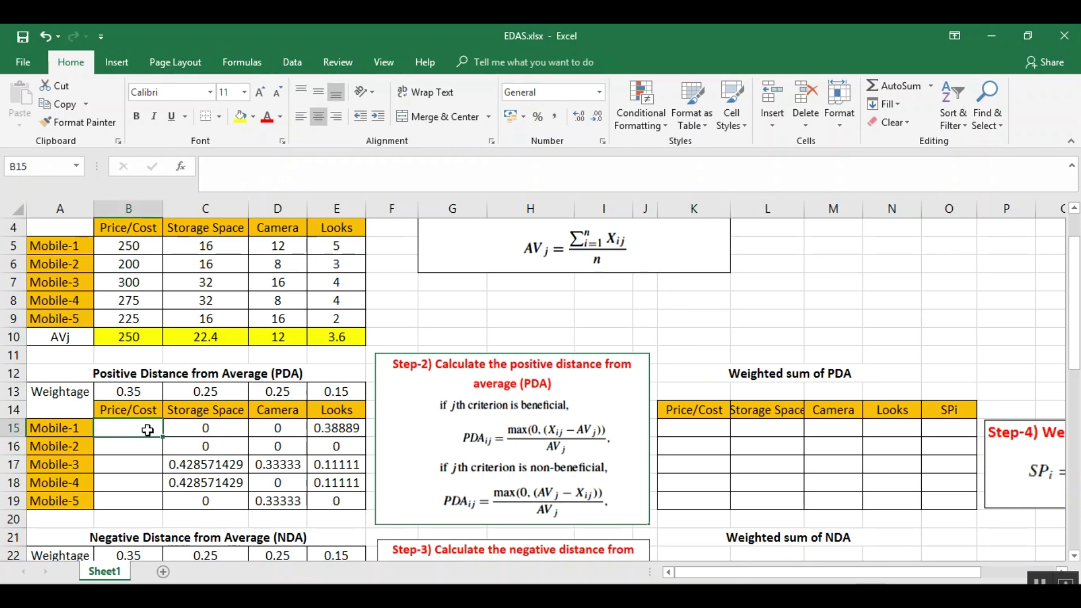
text(=max)
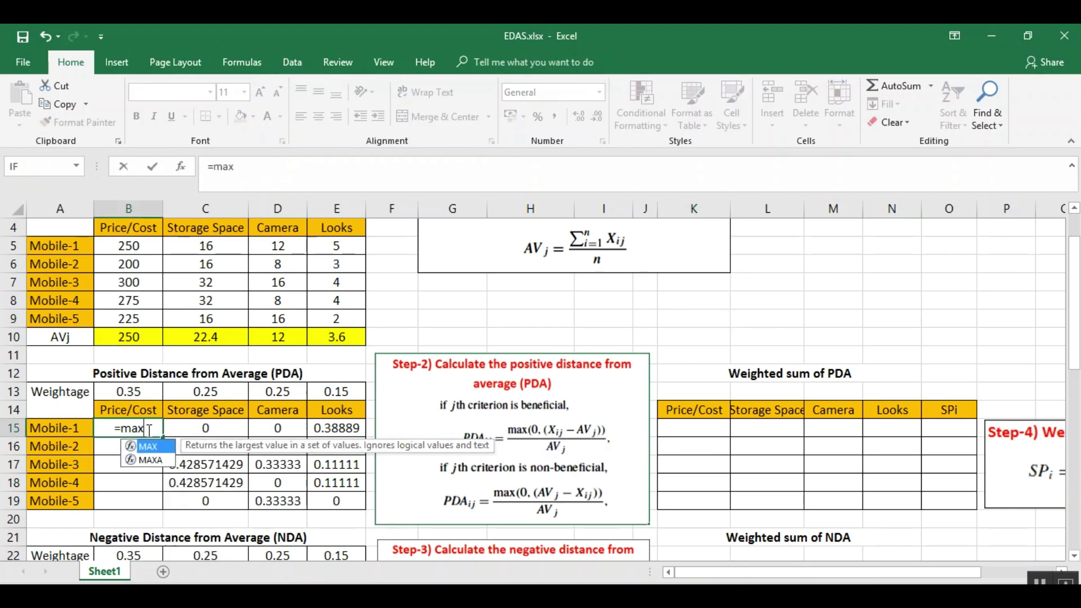
text(()
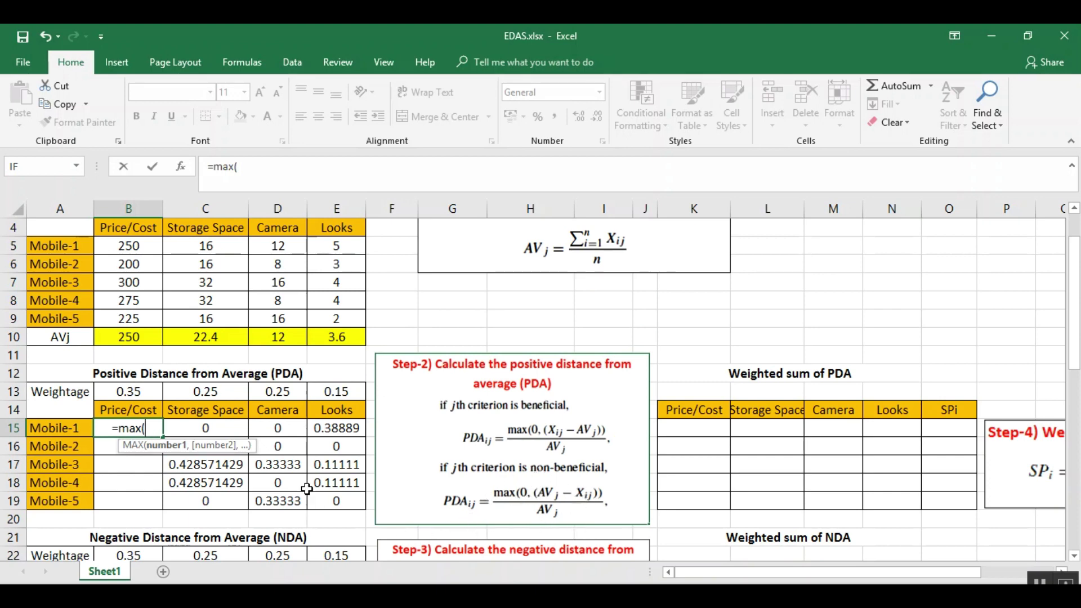
text(0,)
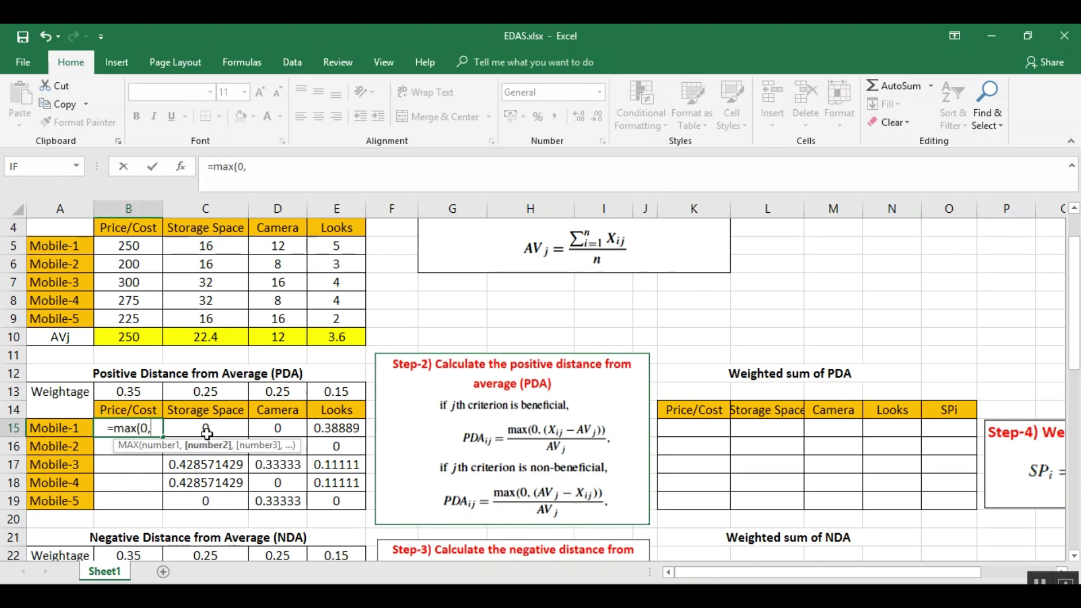
text(()
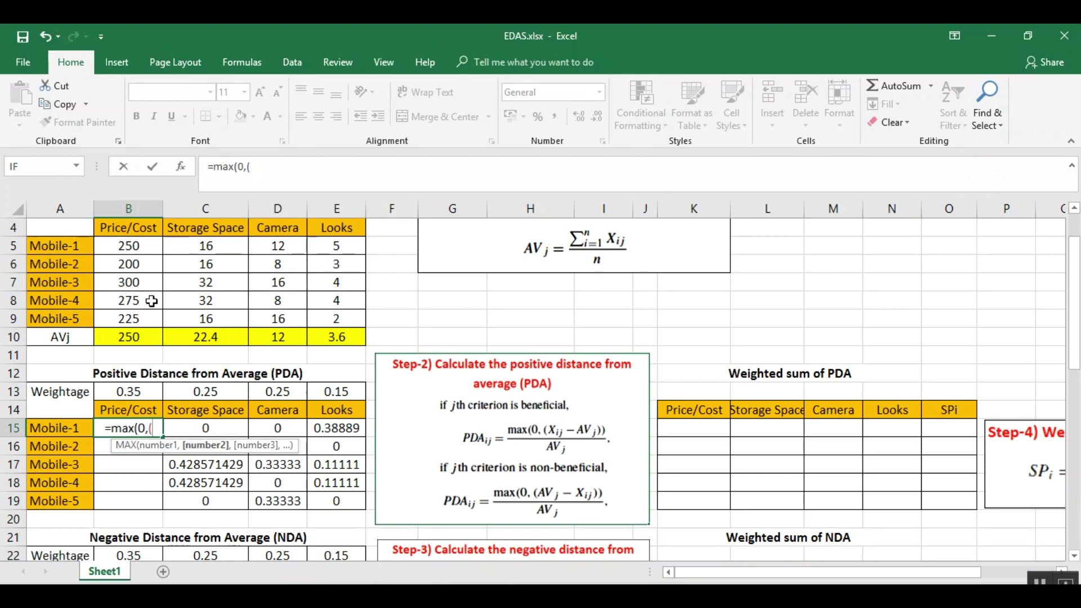
text(25)
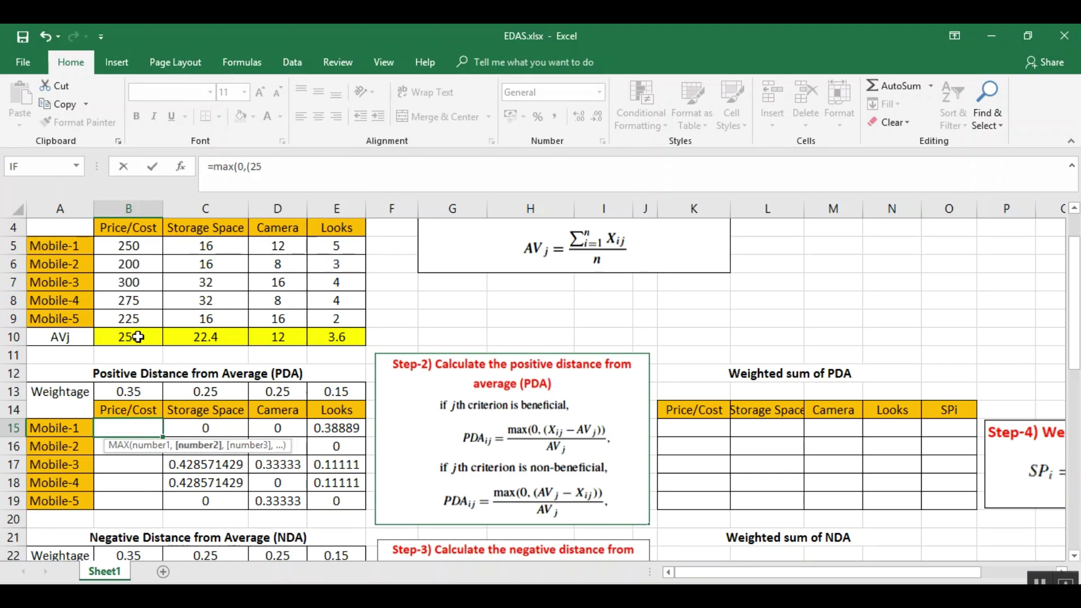
text(0-)
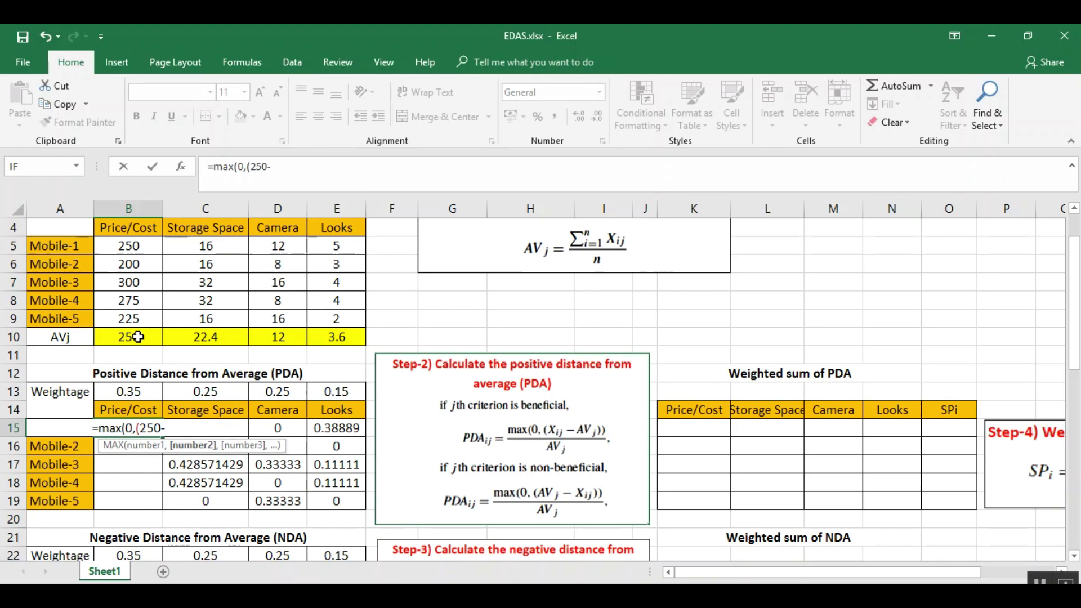
click(126, 254)
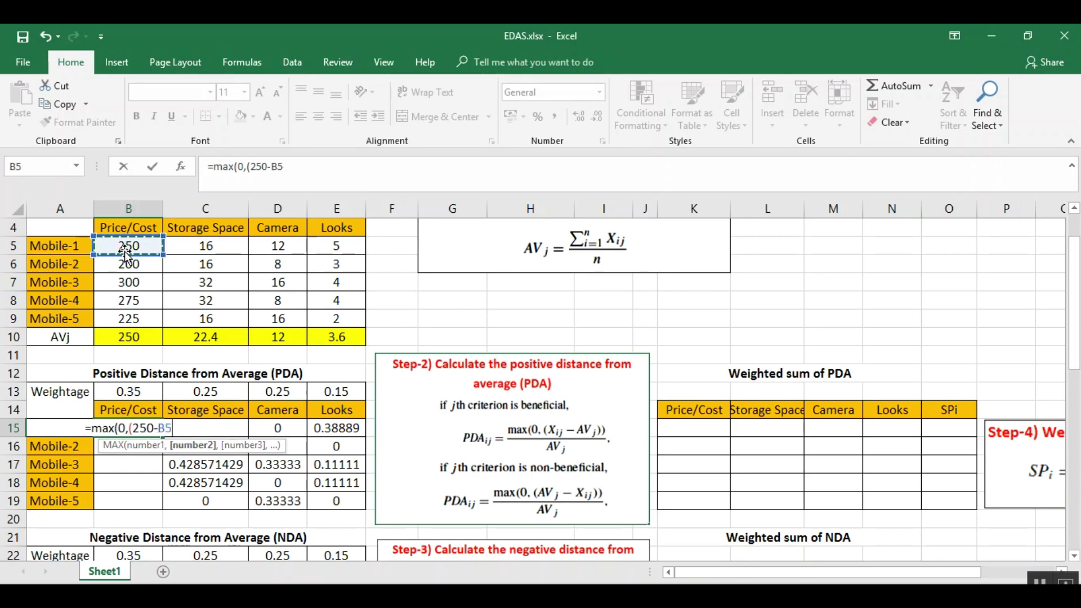
text()))
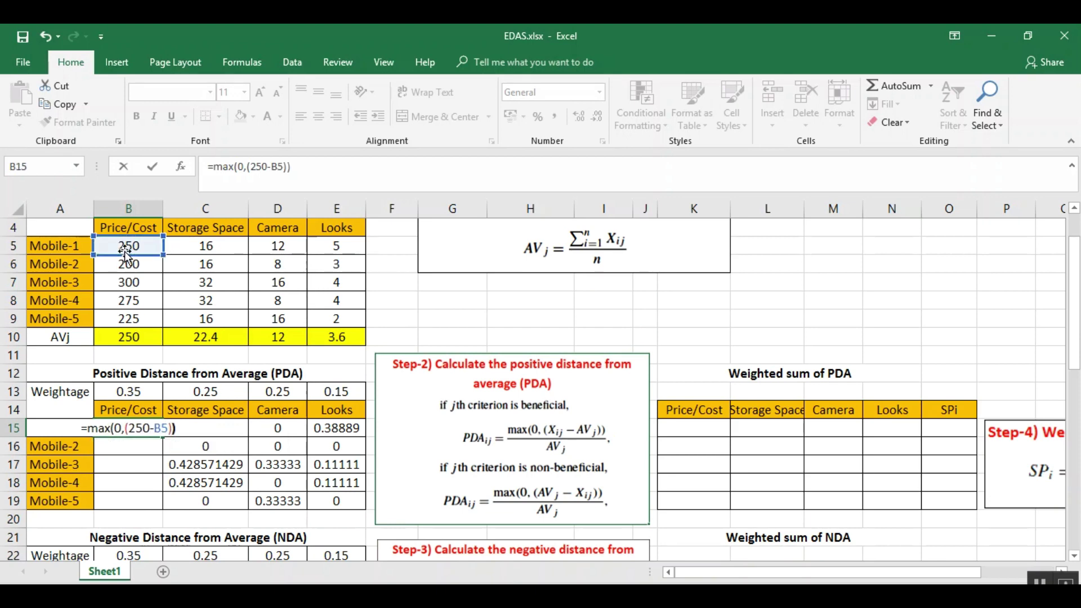
text(/)
text(250)
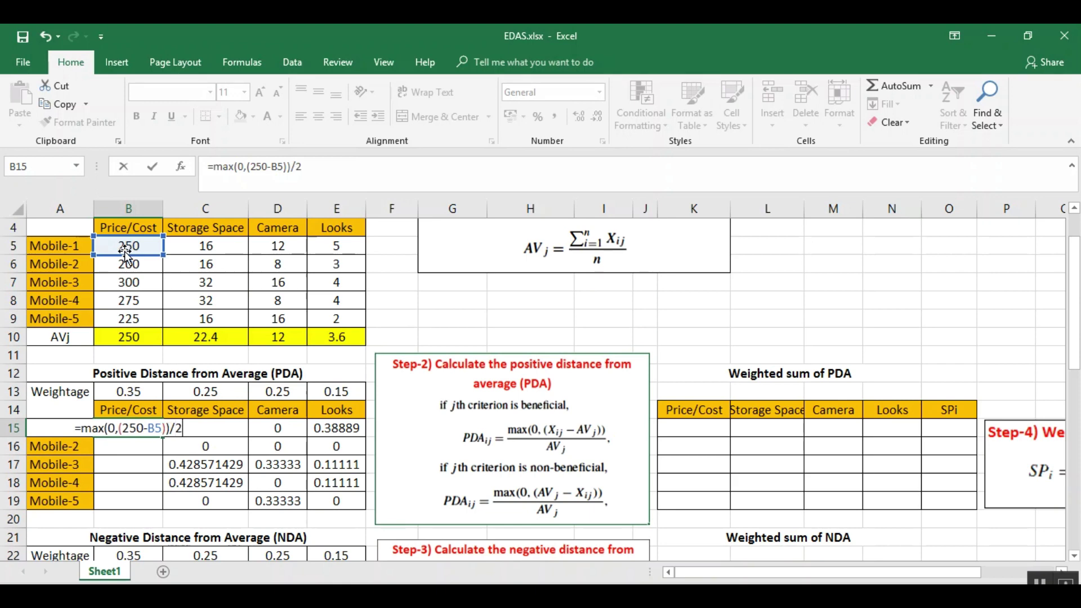
key(Return)
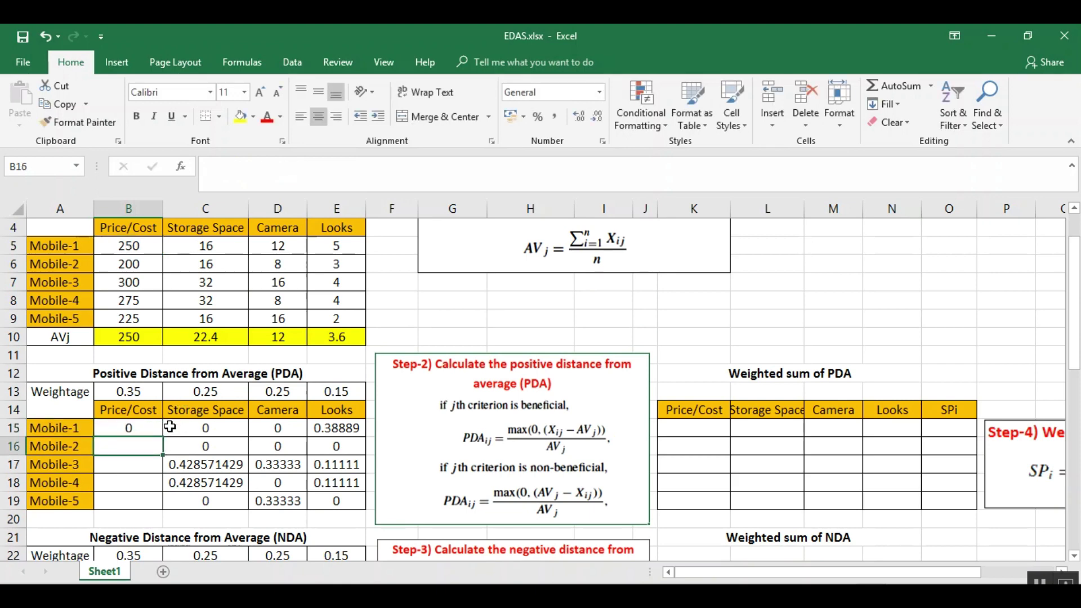
click(144, 428)
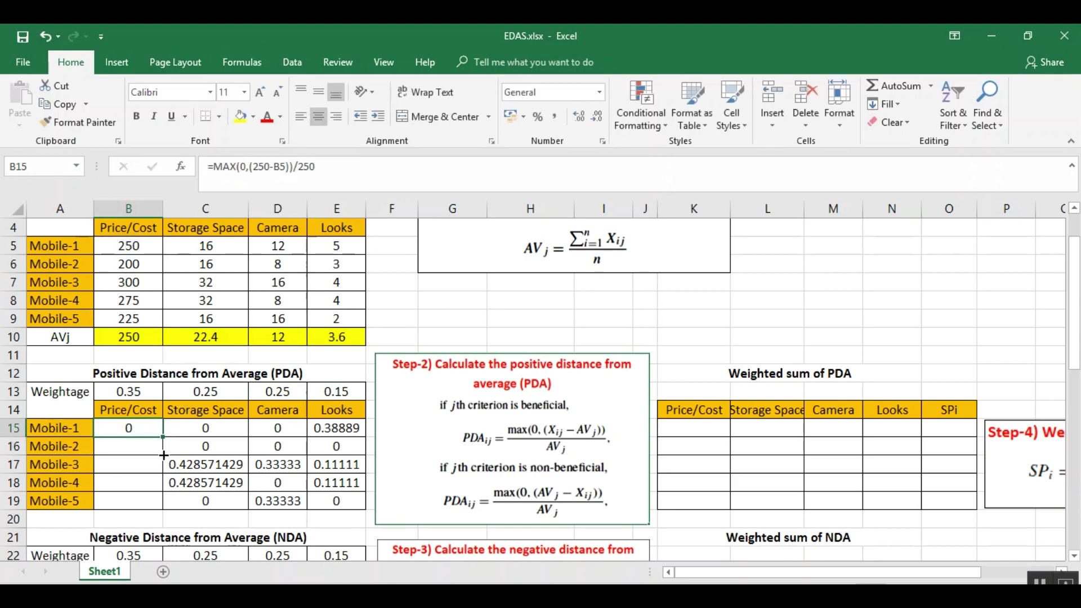
drag(164, 455, 167, 506)
click(253, 450)
click(137, 436)
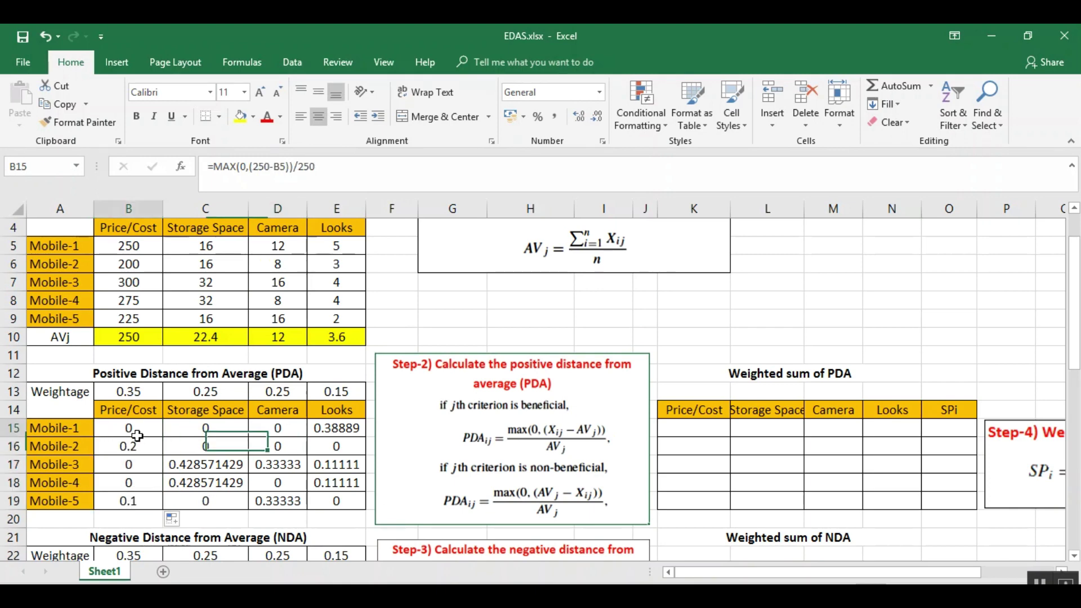
click(147, 449)
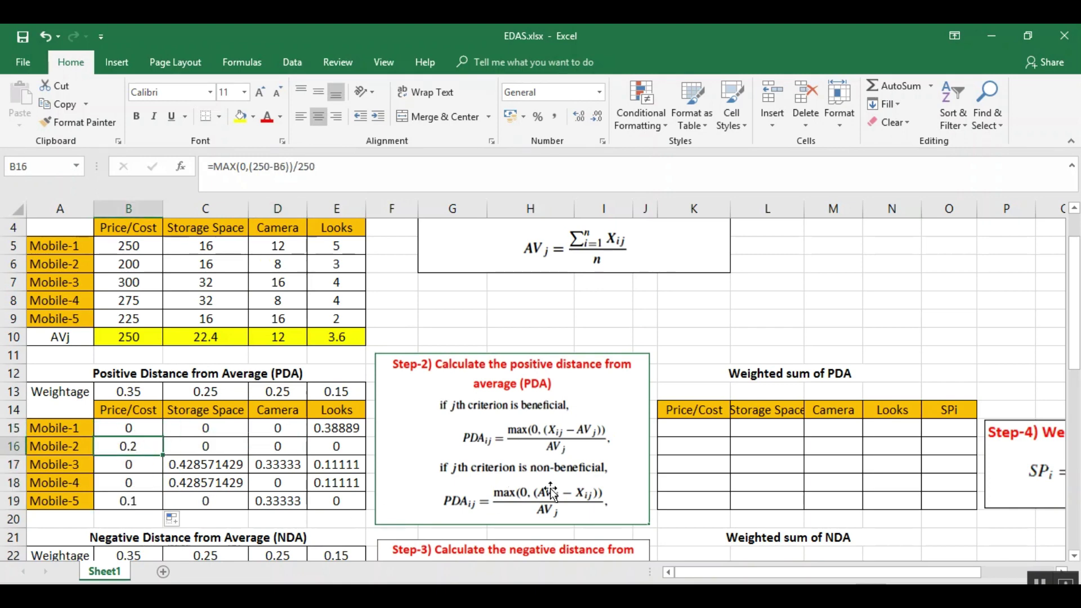
Step: Enter =0.35*B15 in K15 and =0.25*C15 in L15, filling both down to row 19
click(678, 429)
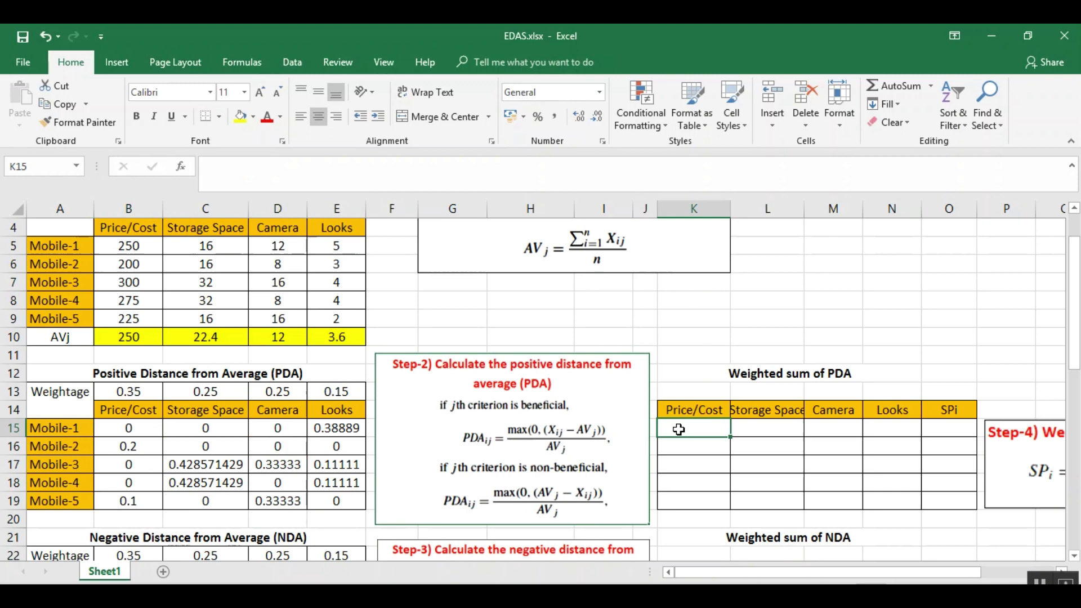
text(=)
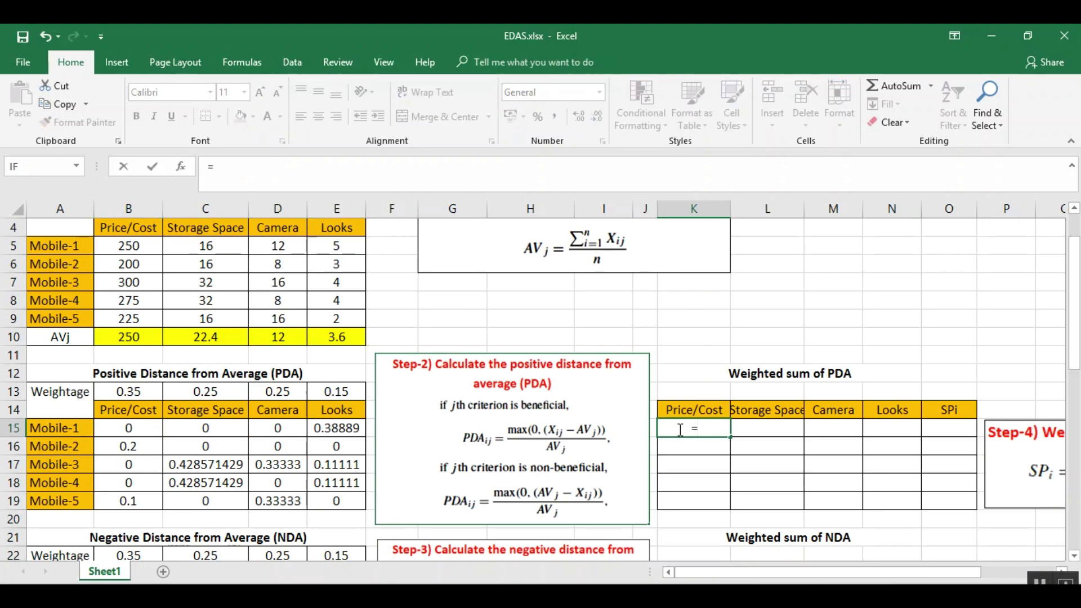
text(0.35*)
click(133, 429)
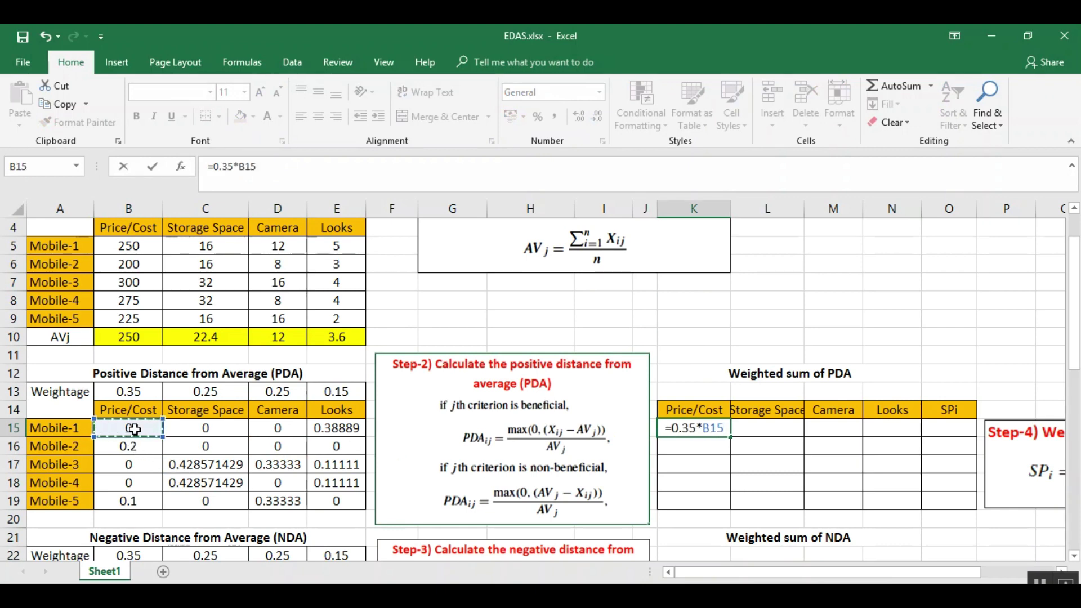
key(Return)
click(707, 429)
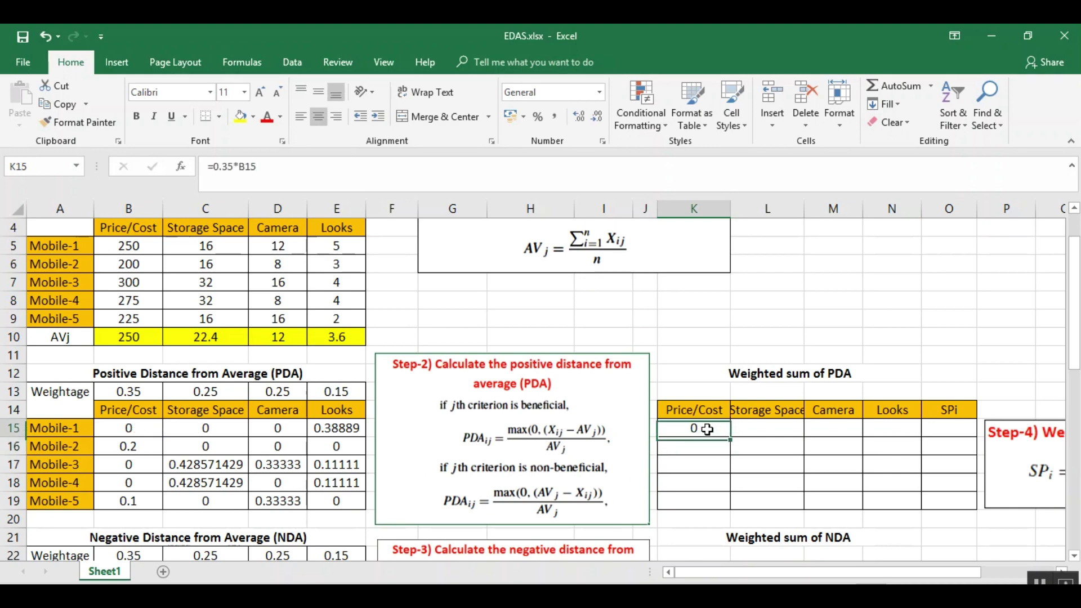
drag(732, 439, 731, 512)
click(766, 426)
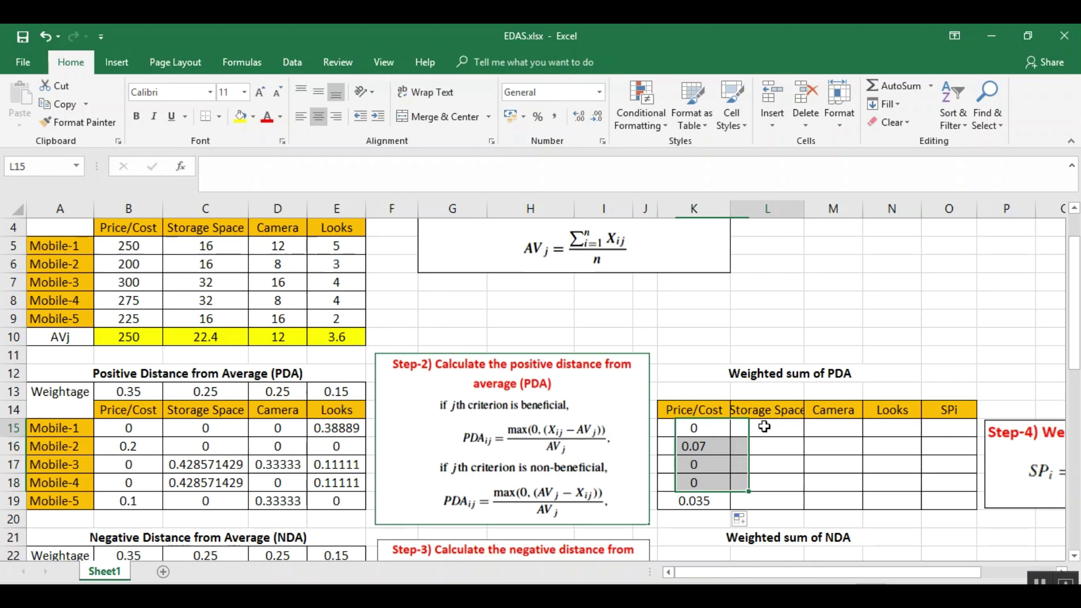
text(=)
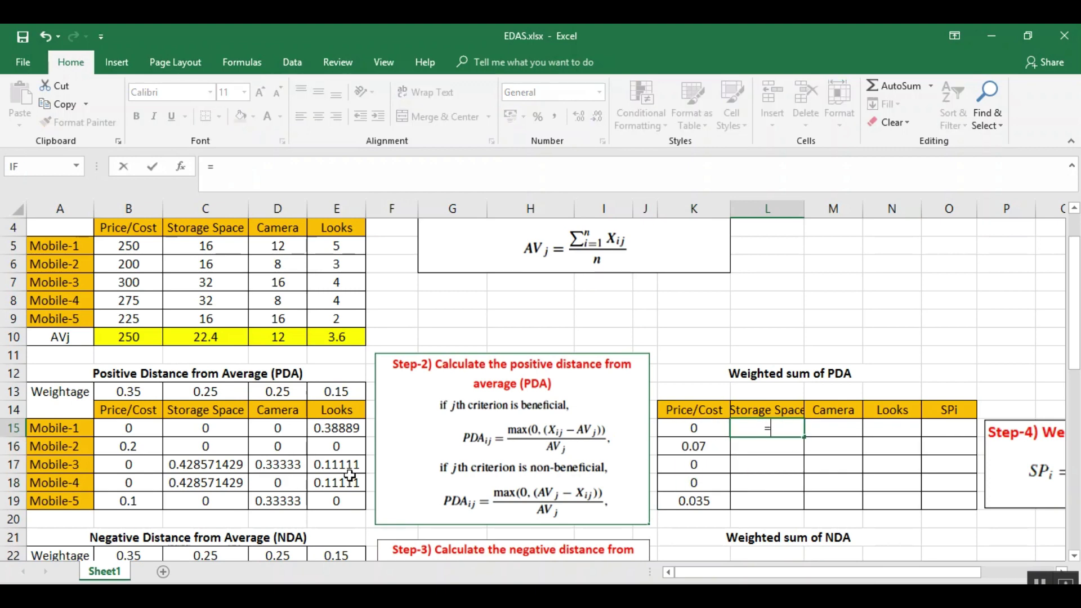
text(0.25)
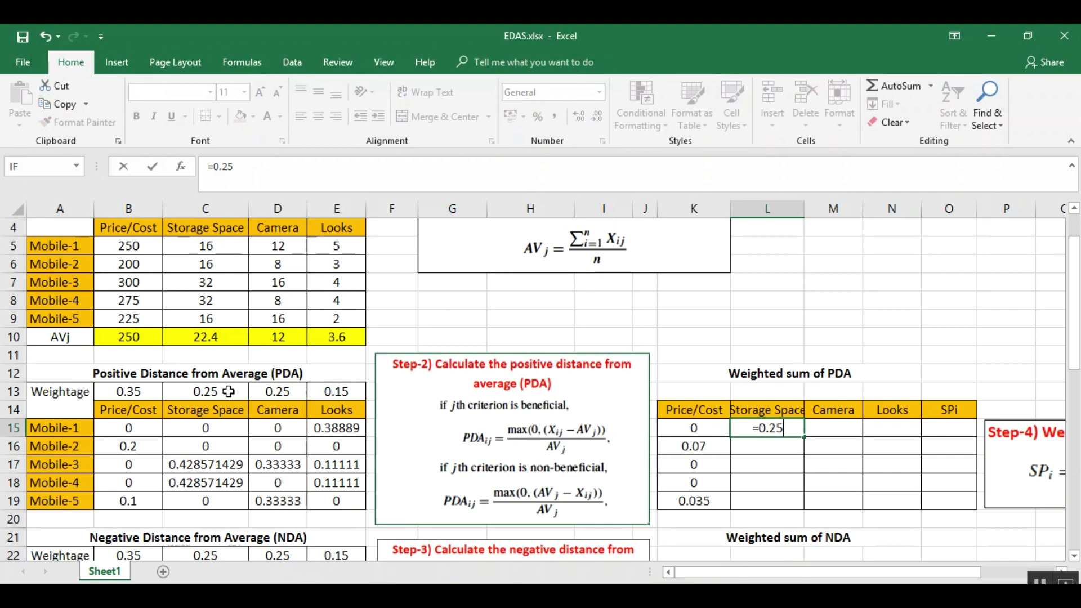
text(*)
click(224, 427)
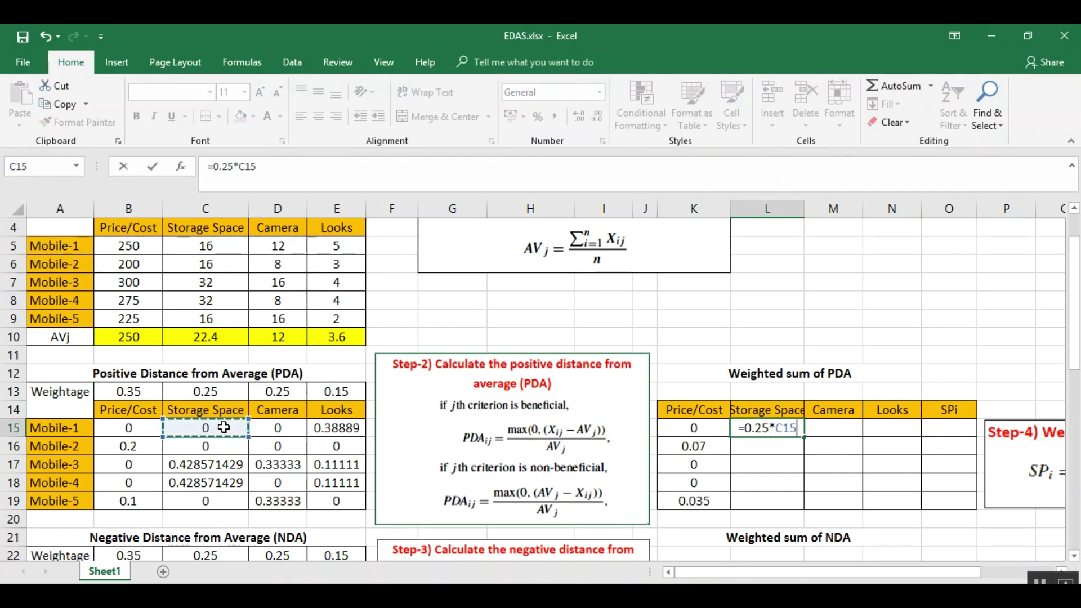
key(Return)
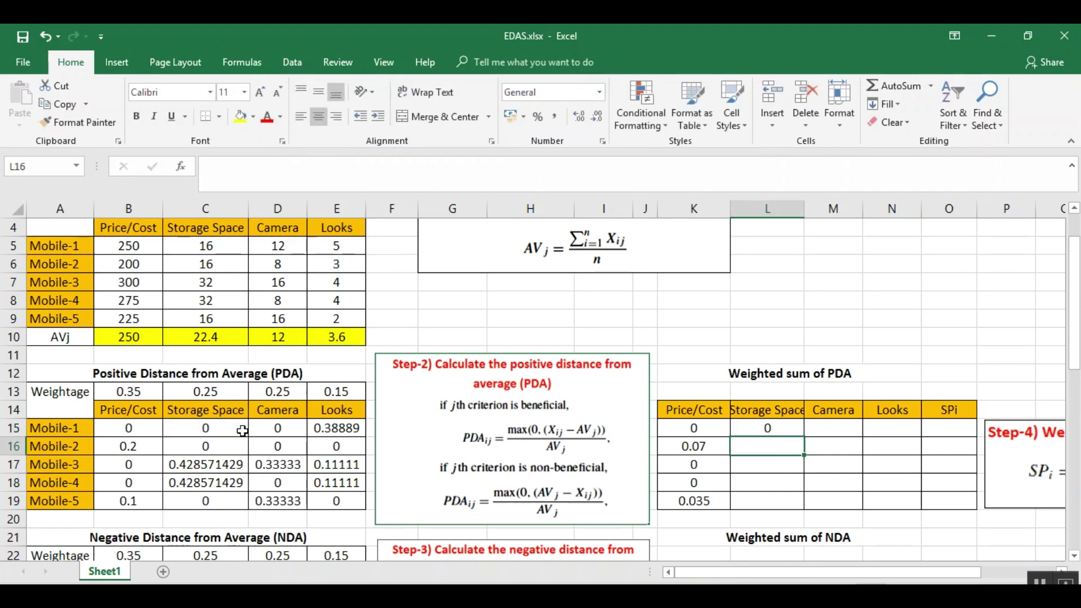
click(791, 431)
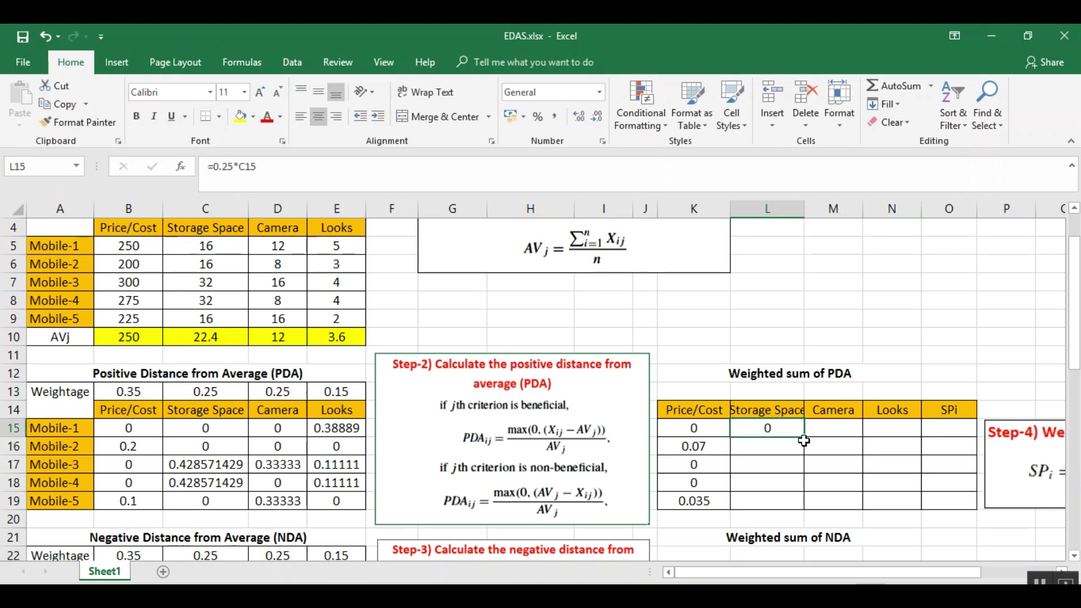
drag(806, 438, 806, 513)
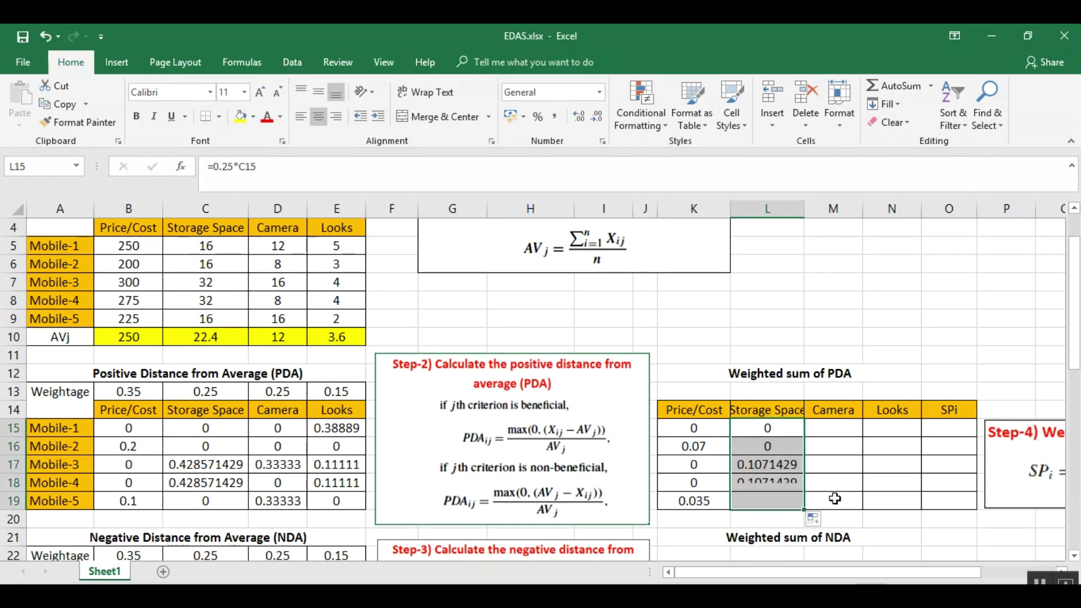
Step: Enter =0.25*D15 in M15 and =0.15*E15 in N15, filling both down to row 19
click(837, 429)
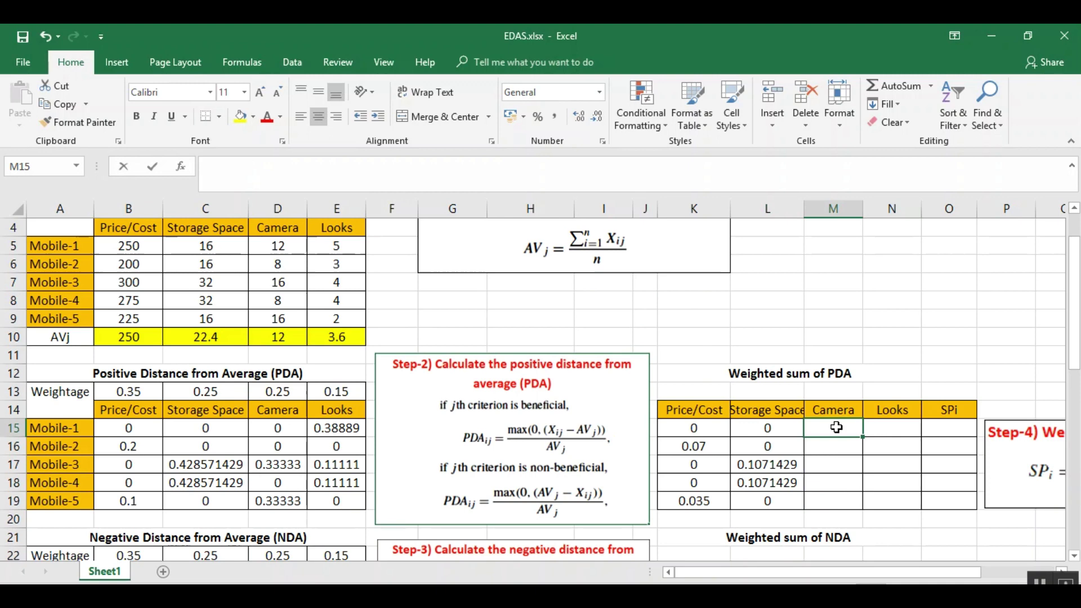
text(=0.)
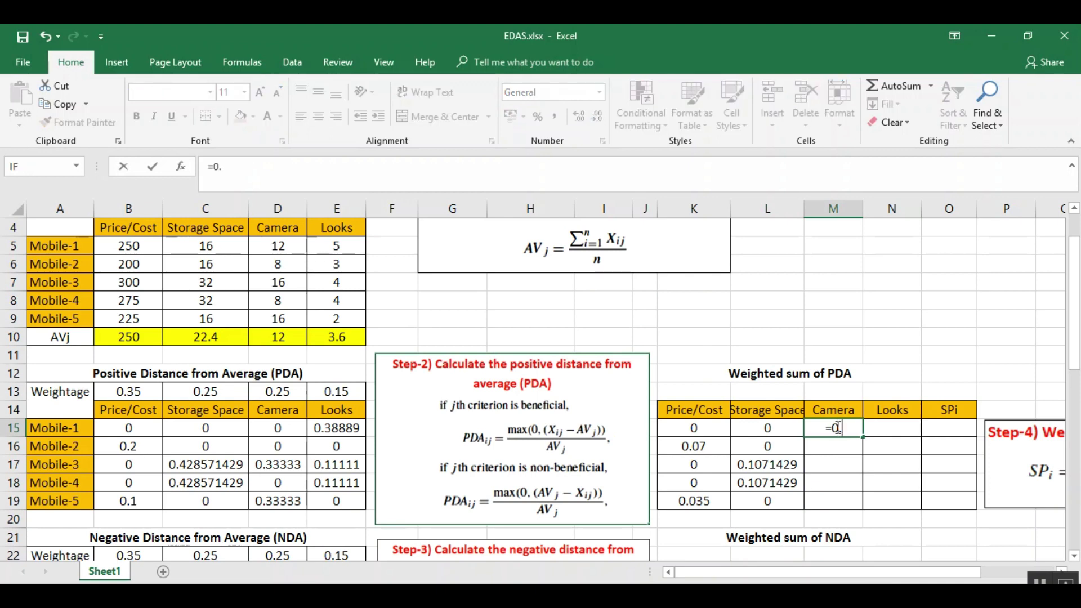
text(25*)
click(278, 432)
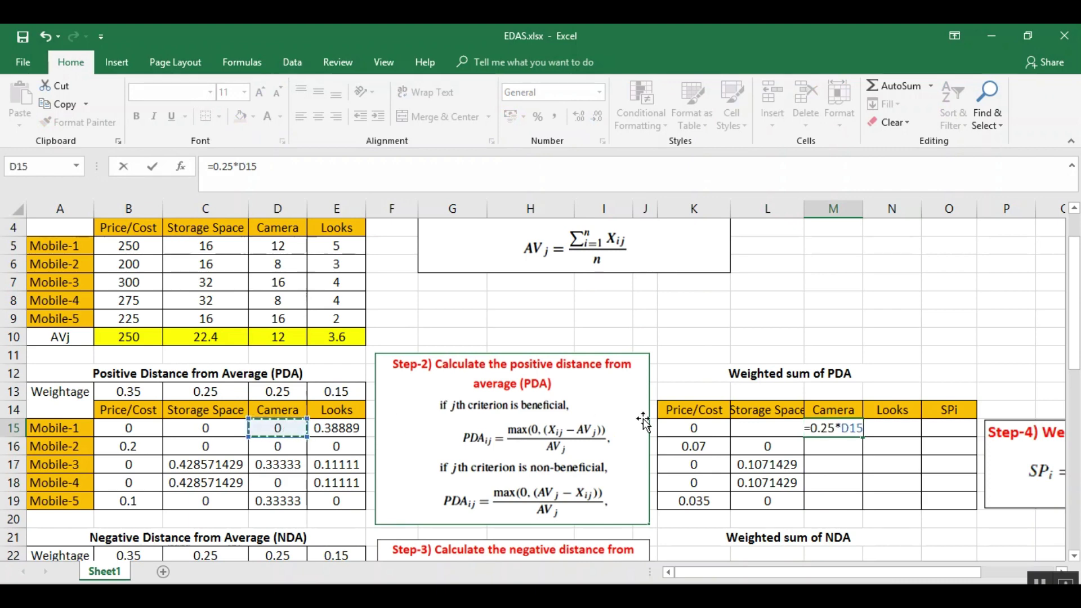
key(Return)
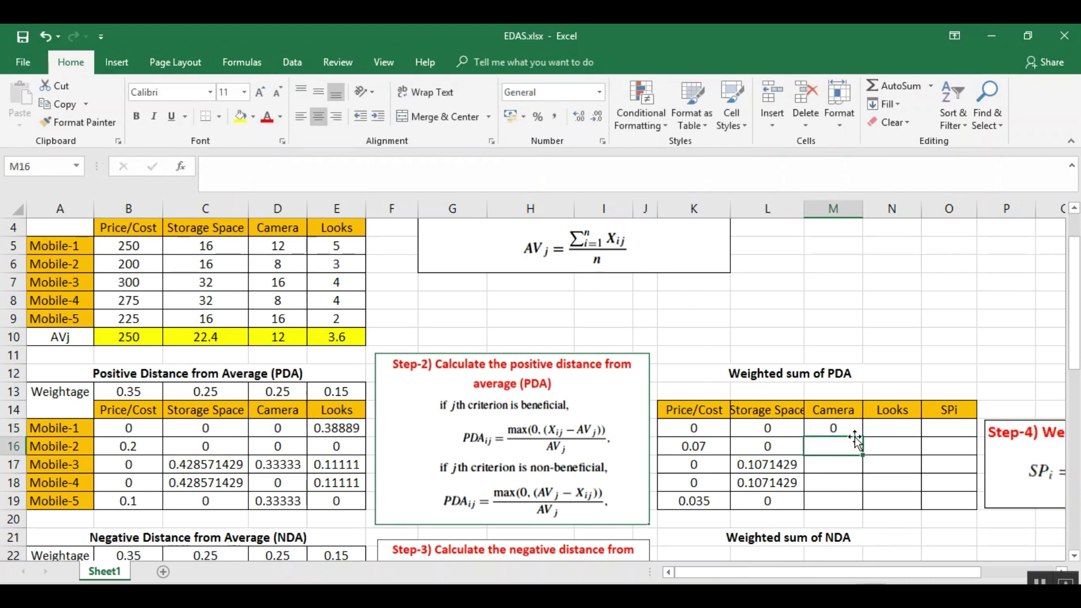
click(853, 431)
drag(867, 455, 873, 505)
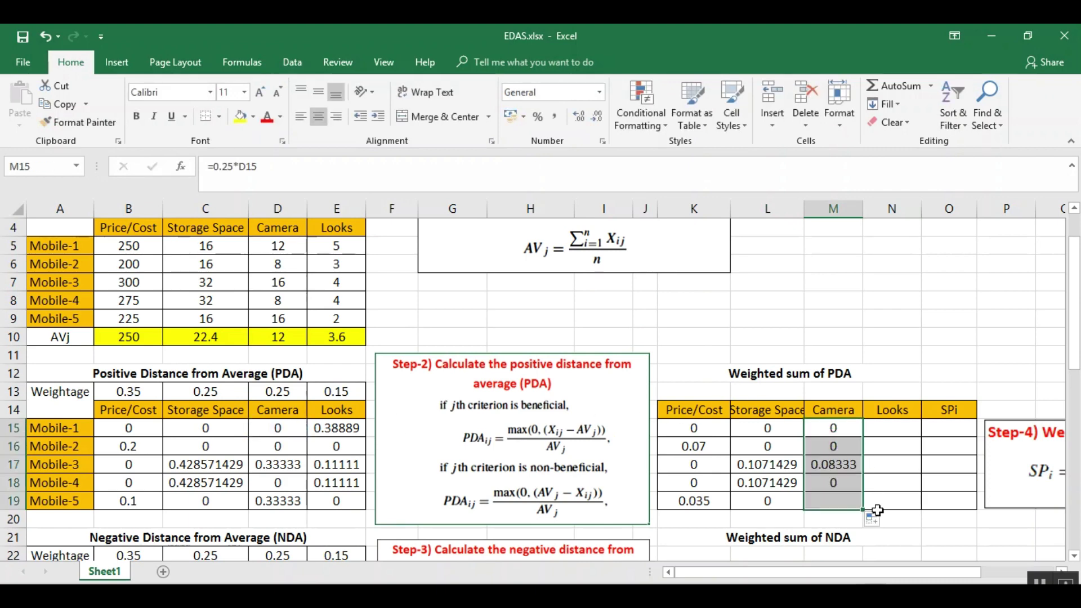
click(904, 428)
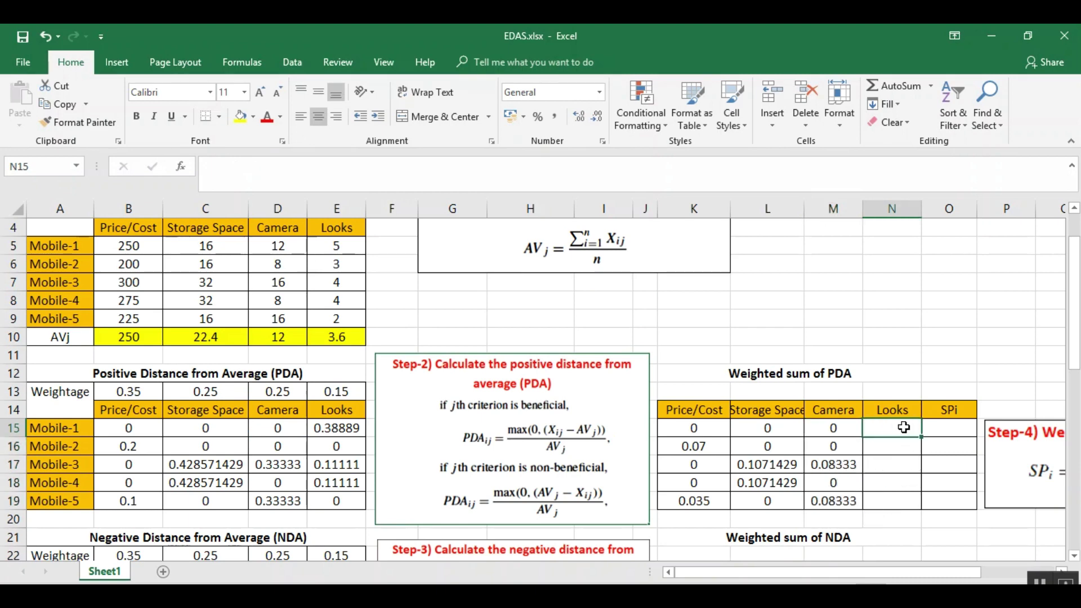
text(=0.15*)
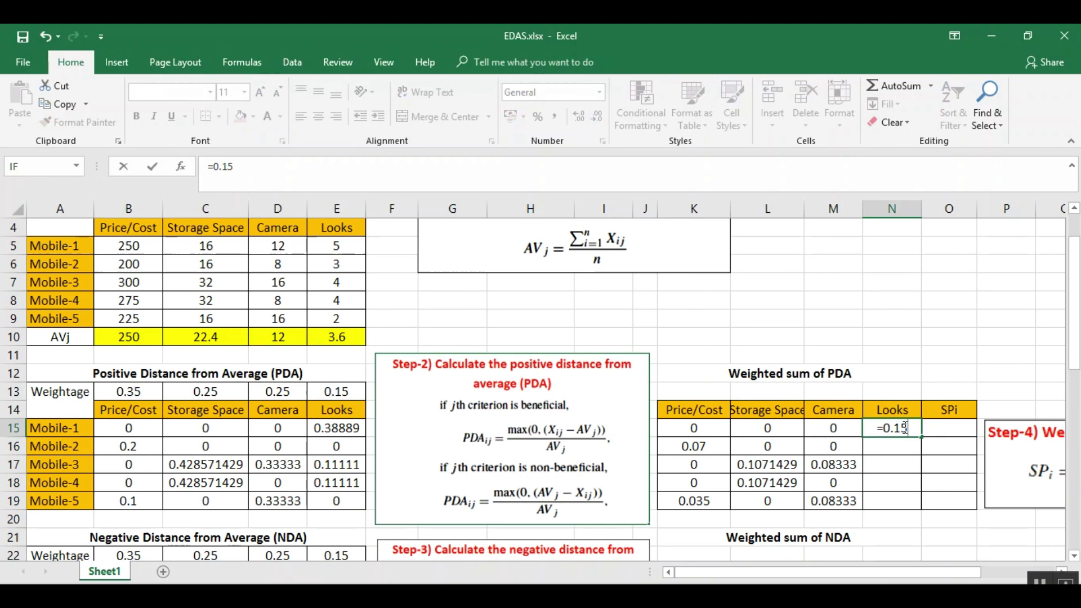
click(337, 428)
key(Return)
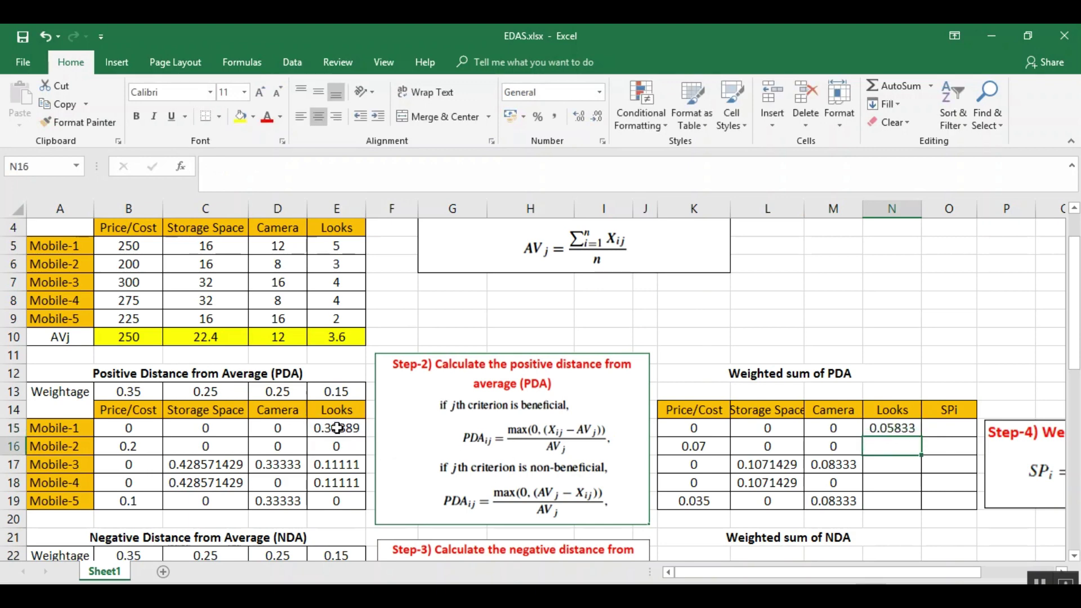
click(901, 428)
drag(922, 438, 928, 510)
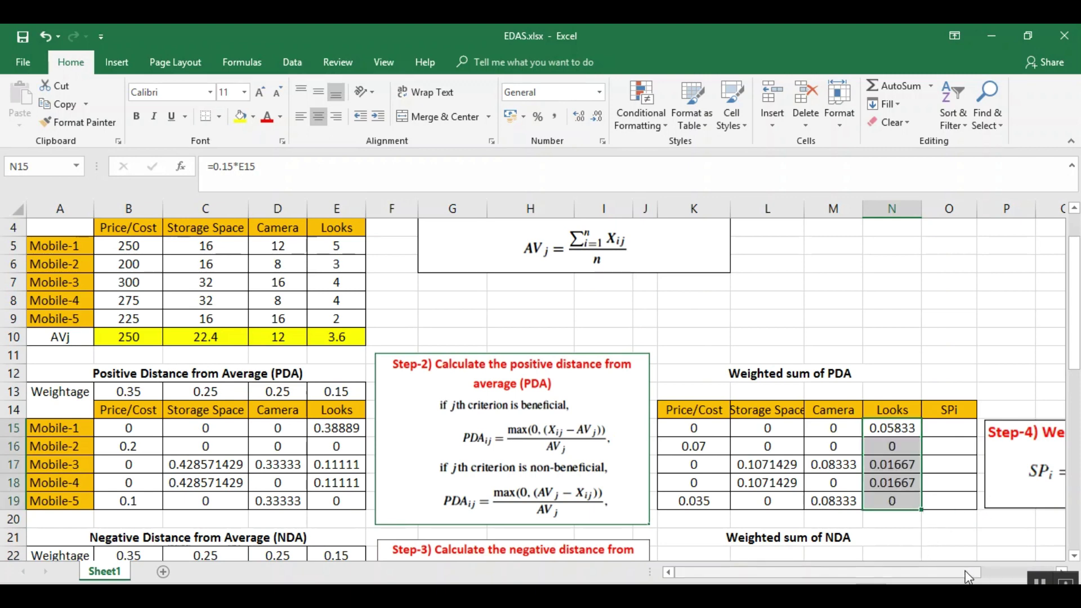
drag(971, 573, 1020, 579)
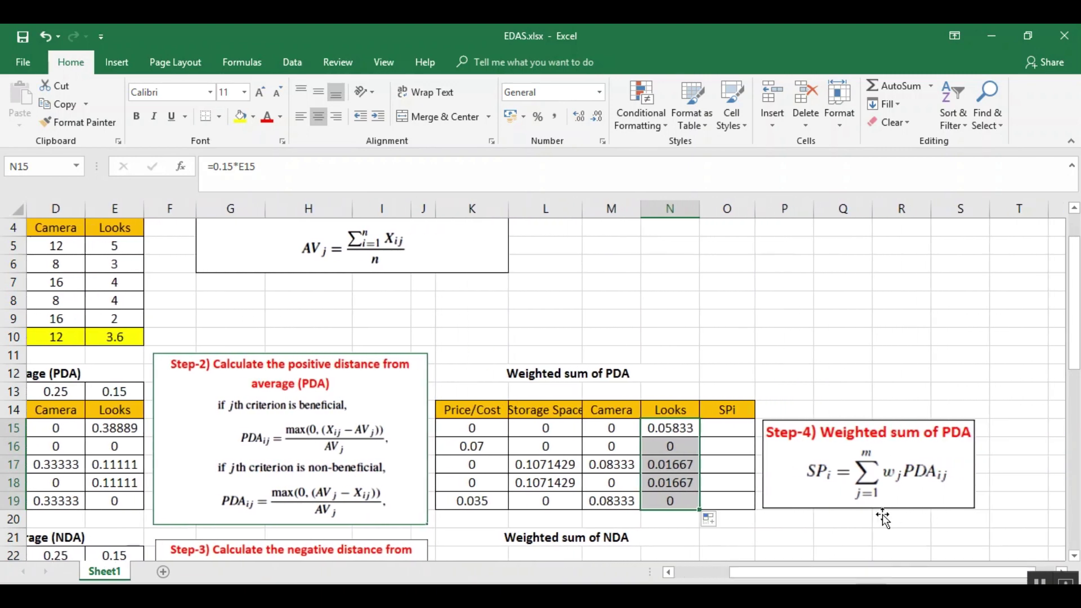
Step: Enter =SUM(K15:N15) in O15 and fill it down to O19 for the SPi values
click(879, 533)
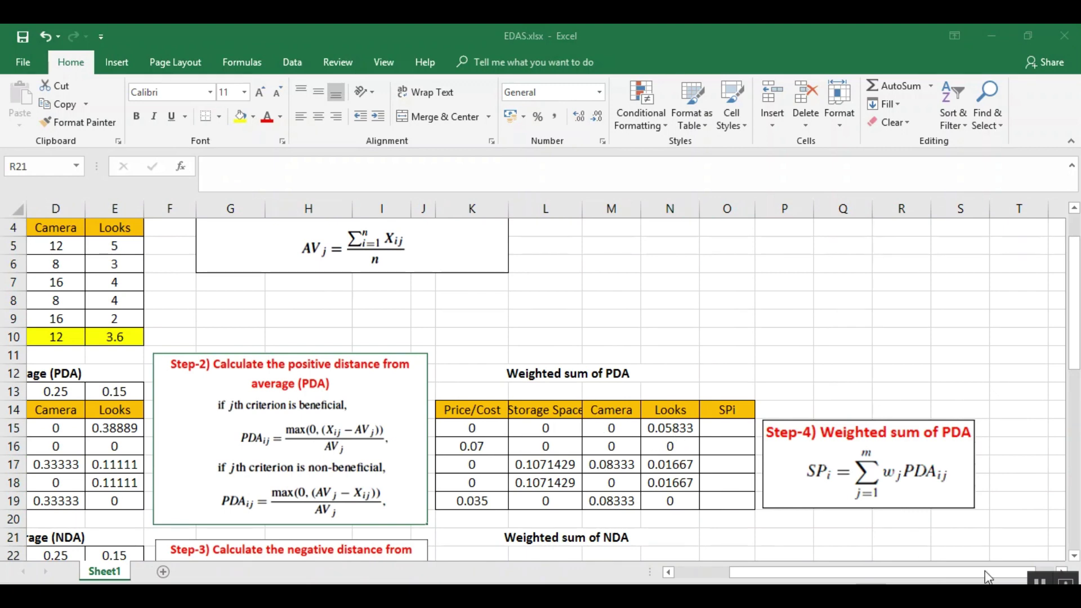
click(732, 429)
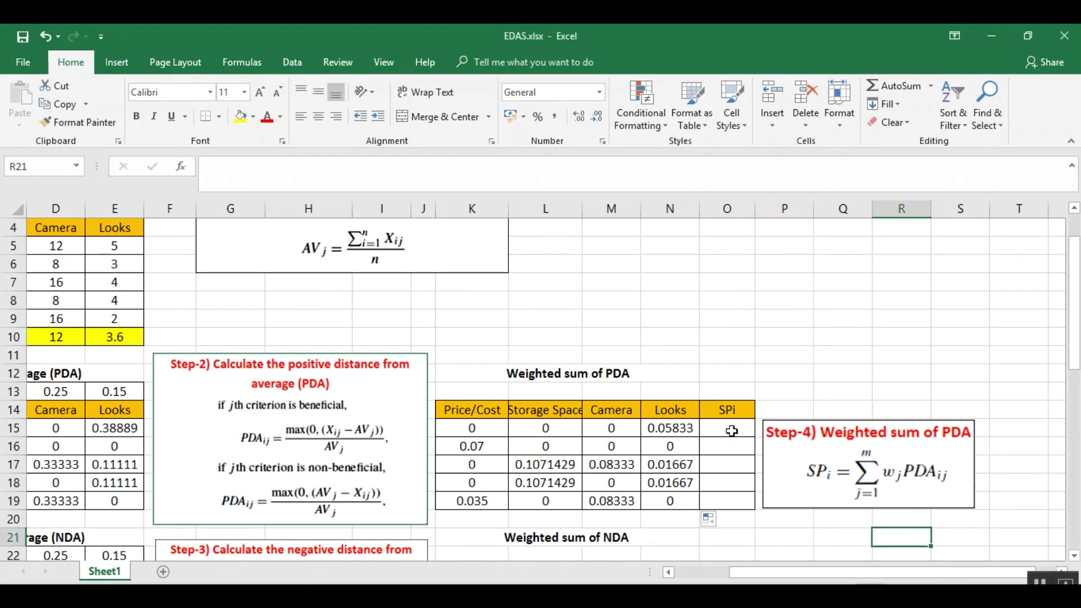
text(=)
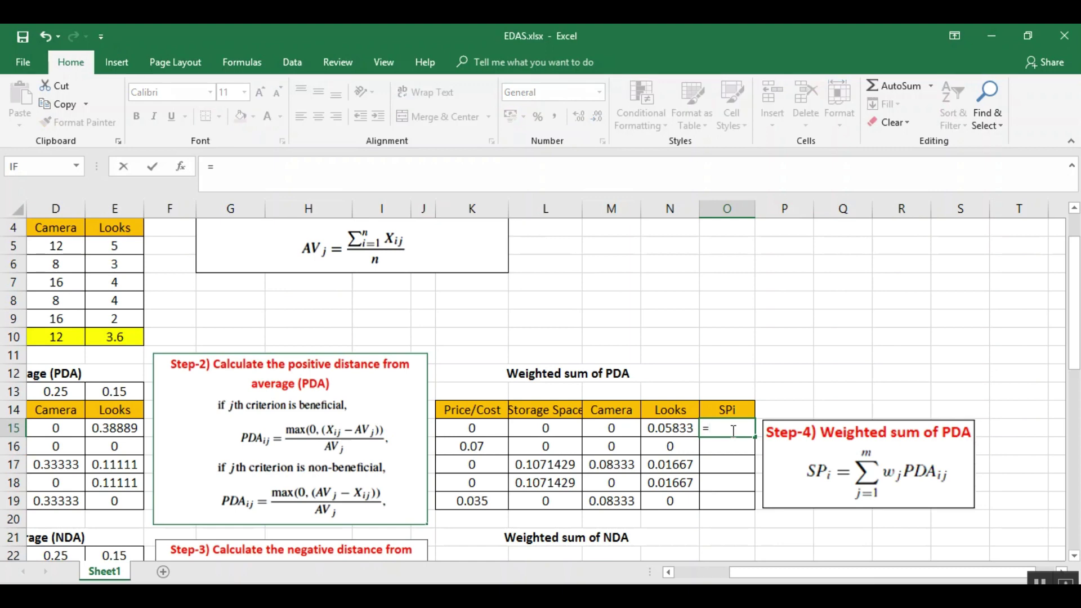
text(sum()
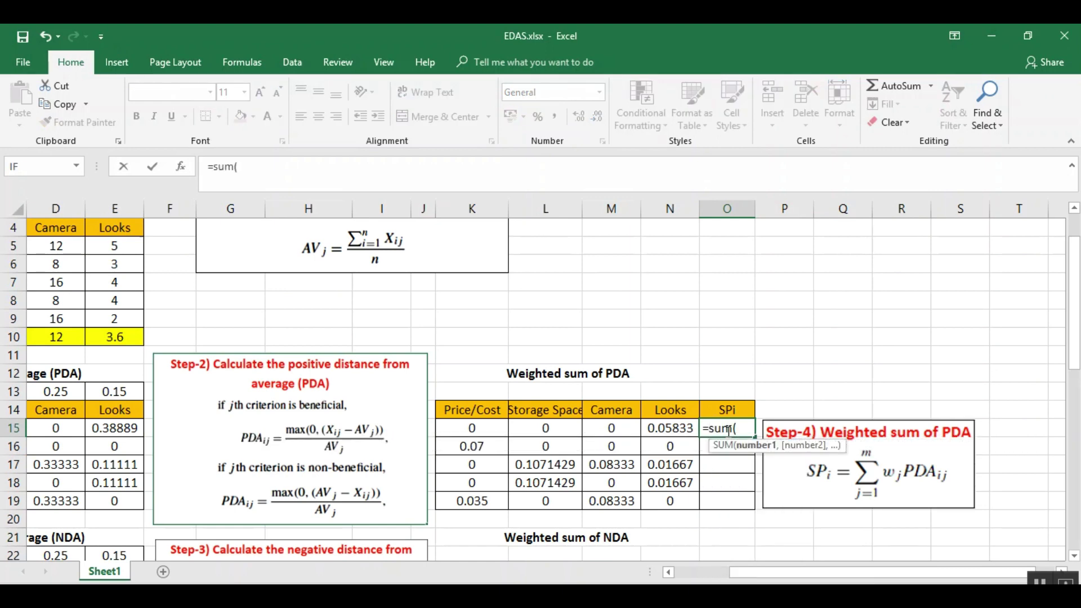
drag(476, 433, 691, 430)
text())
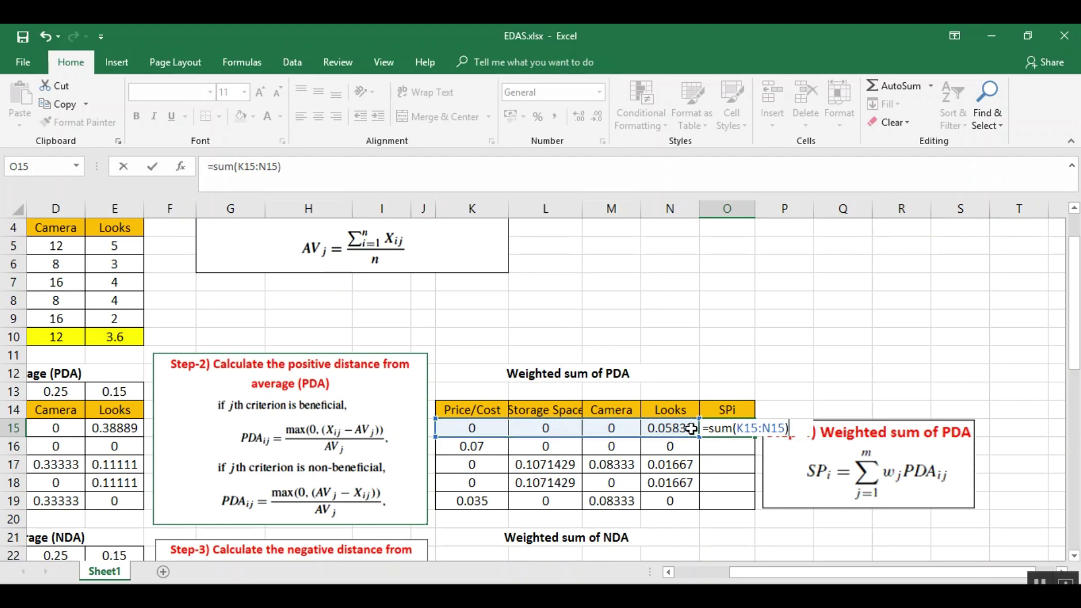
key(Return)
click(730, 430)
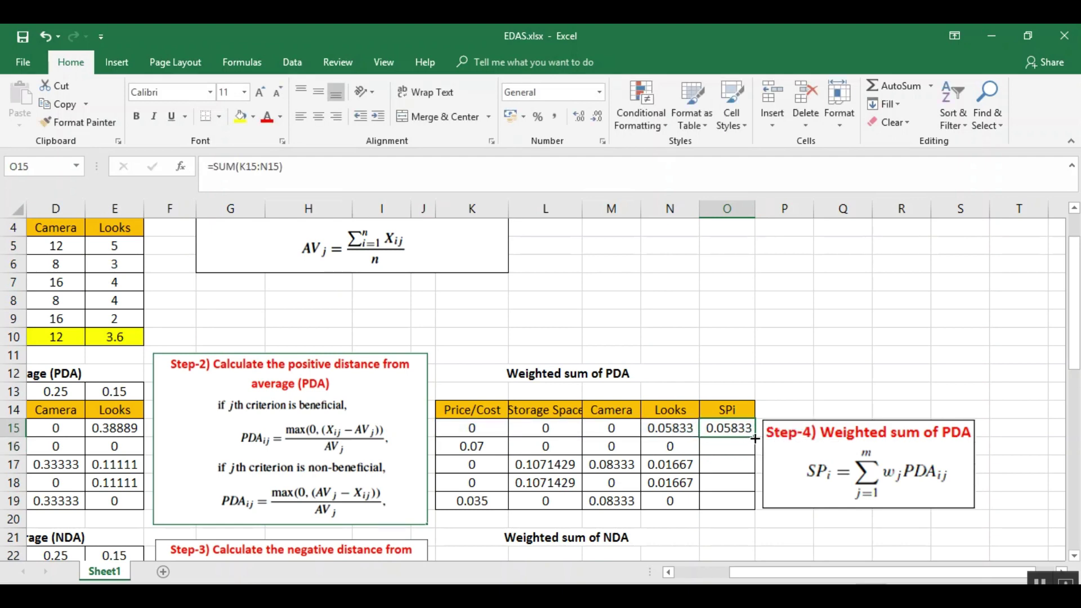
drag(760, 455, 758, 509)
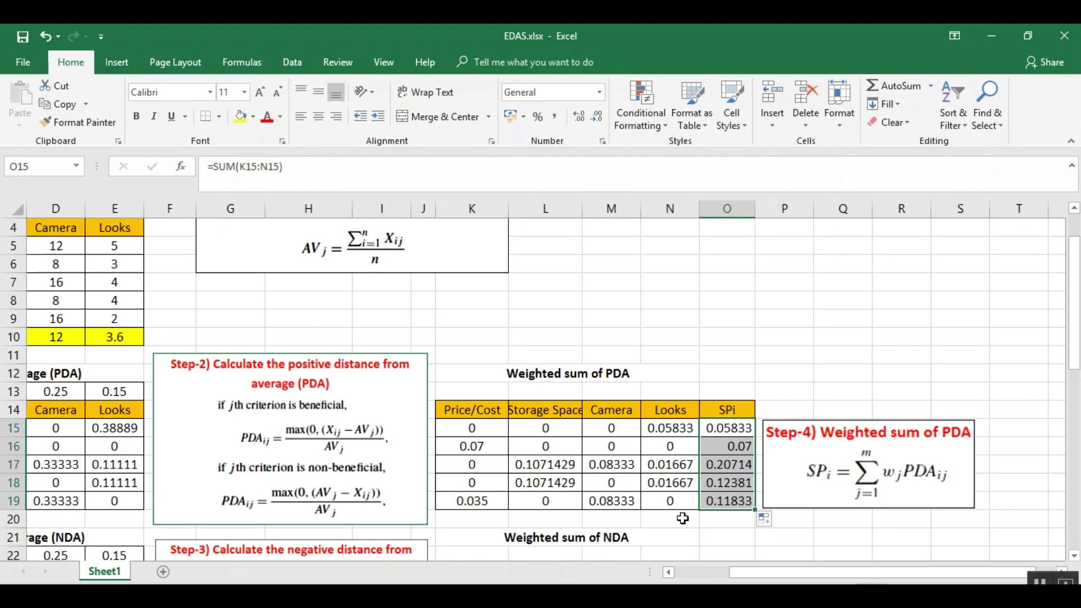
Step: Enter =MAX(0,(B5-250))/250 in B24 for Mobile-1's Price/Cost negative distance
scroll(671, 504, down, 1)
scroll(671, 503, down, 3)
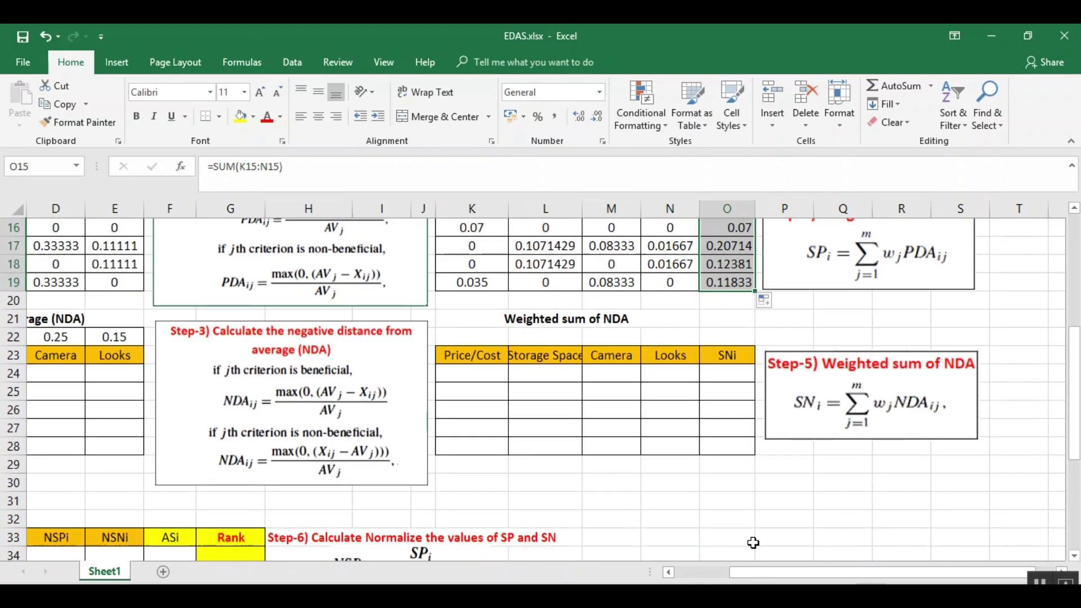
drag(794, 578, 633, 563)
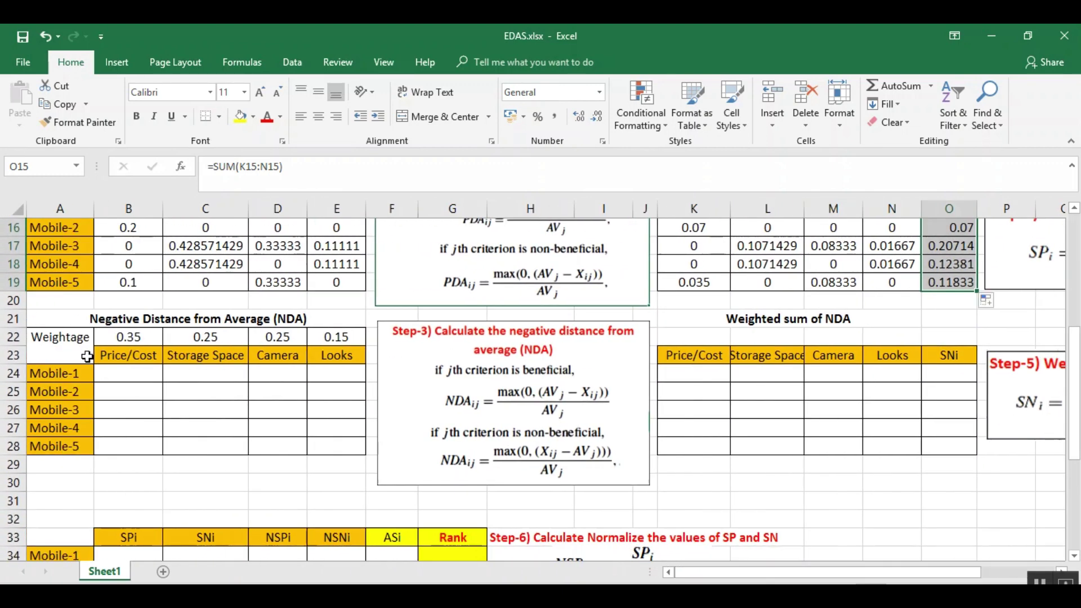
click(133, 371)
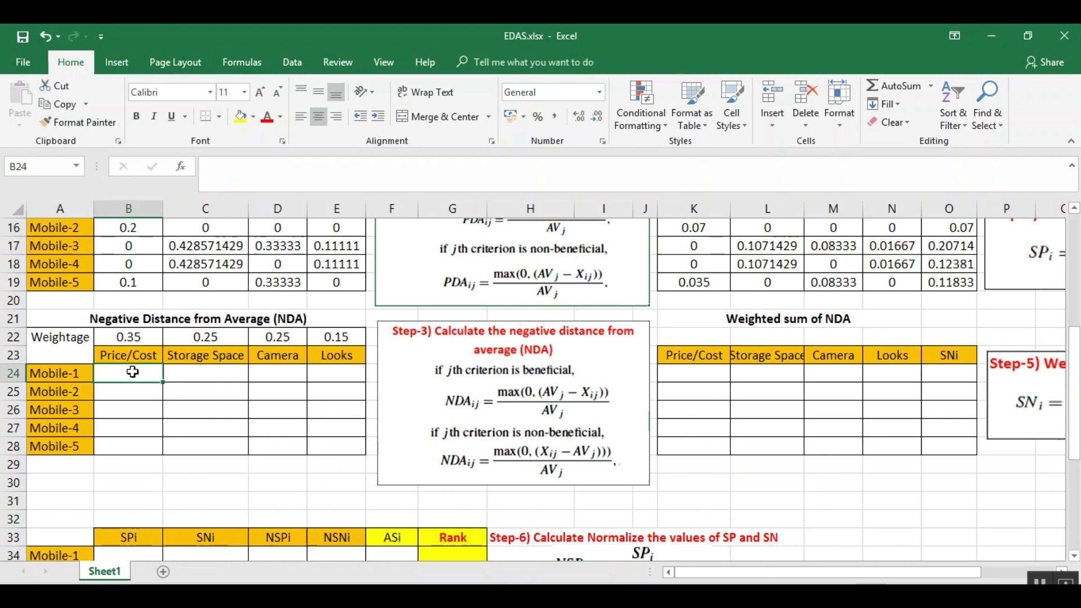
text(=max()
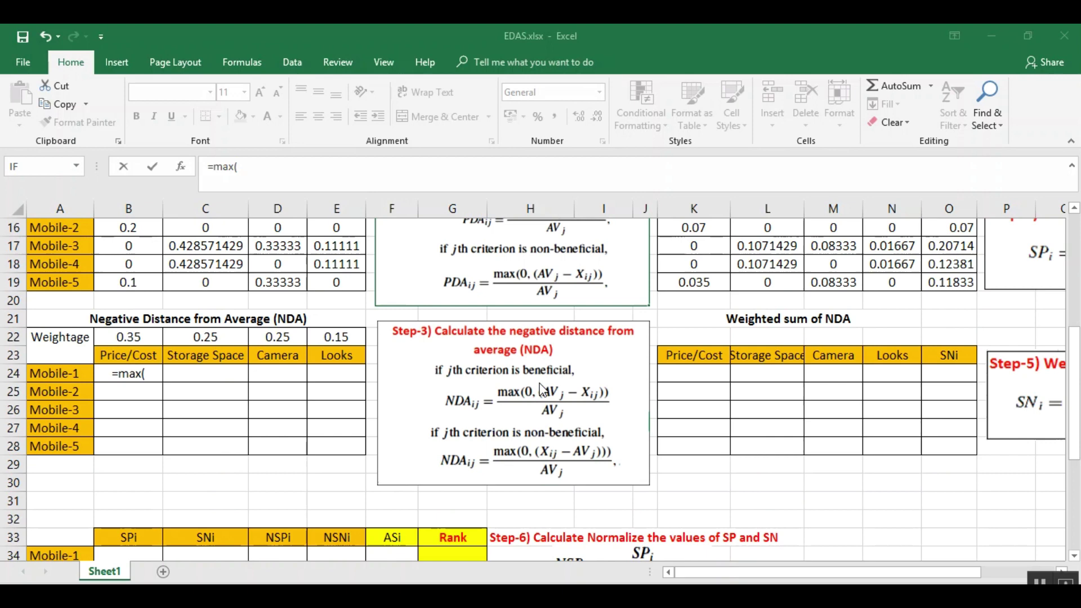
click(1079, 431)
drag(1075, 414, 1076, 388)
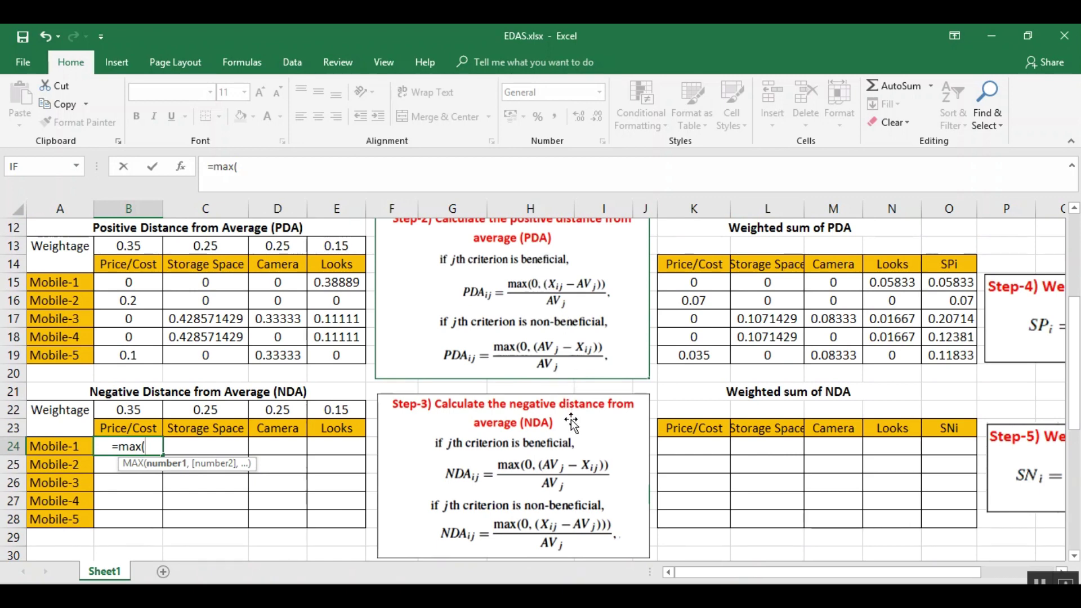
key(BackSpace)
key(BackSpace)
key(BackSpace)
key(BackSpace)
scroll(219, 381, down, 1)
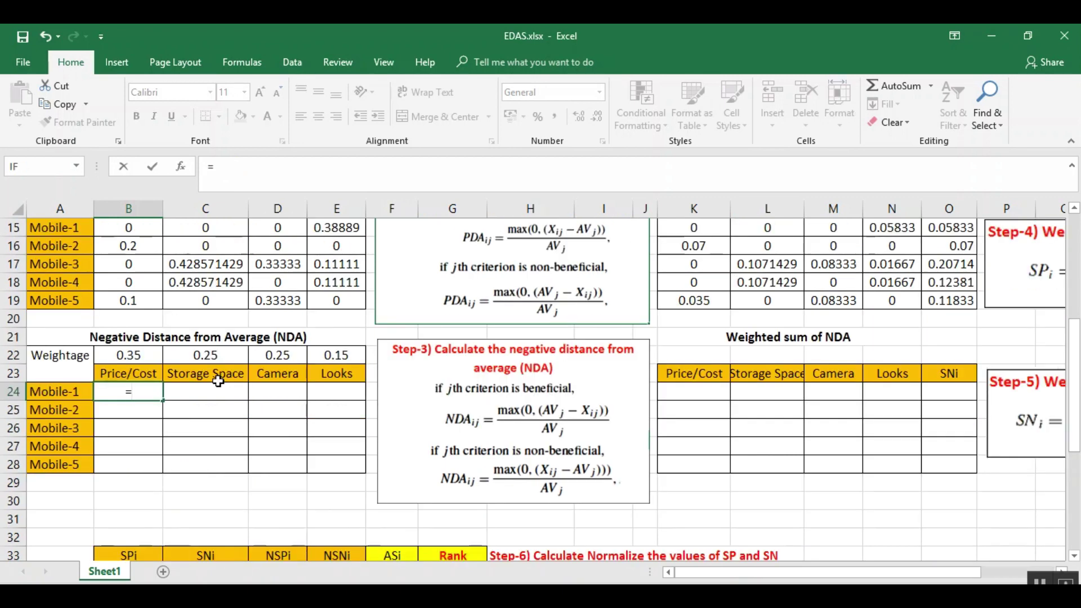
text(max()
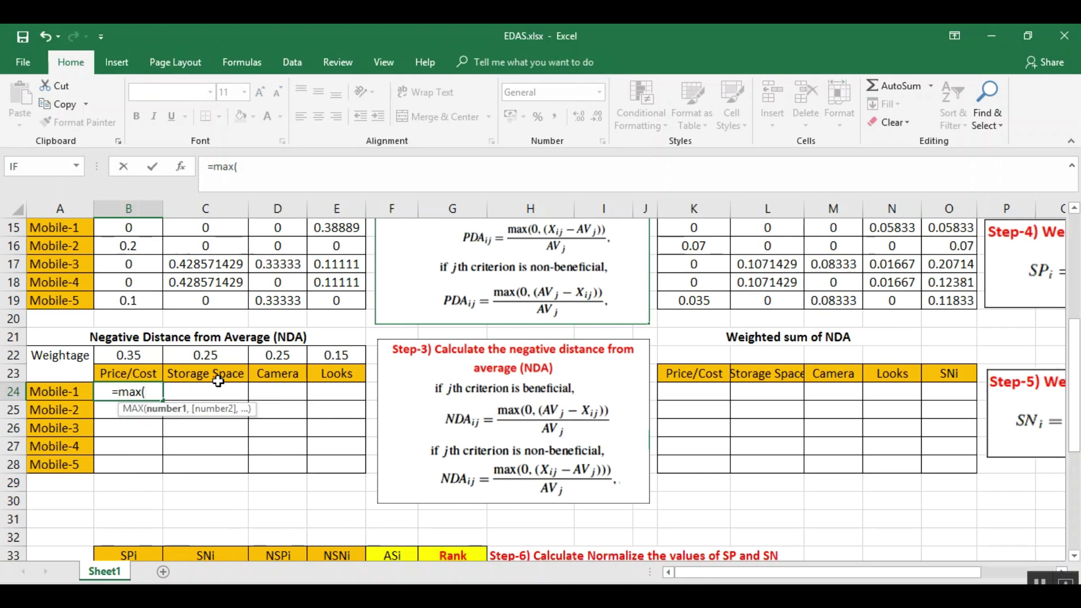
text(0,)
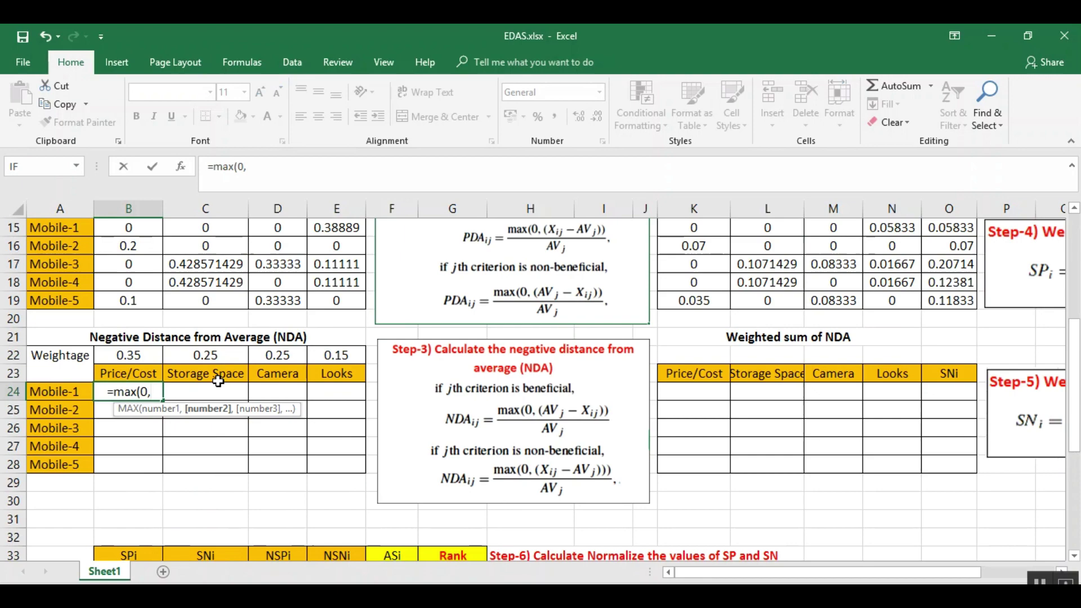
text(()
scroll(219, 382, up, 4)
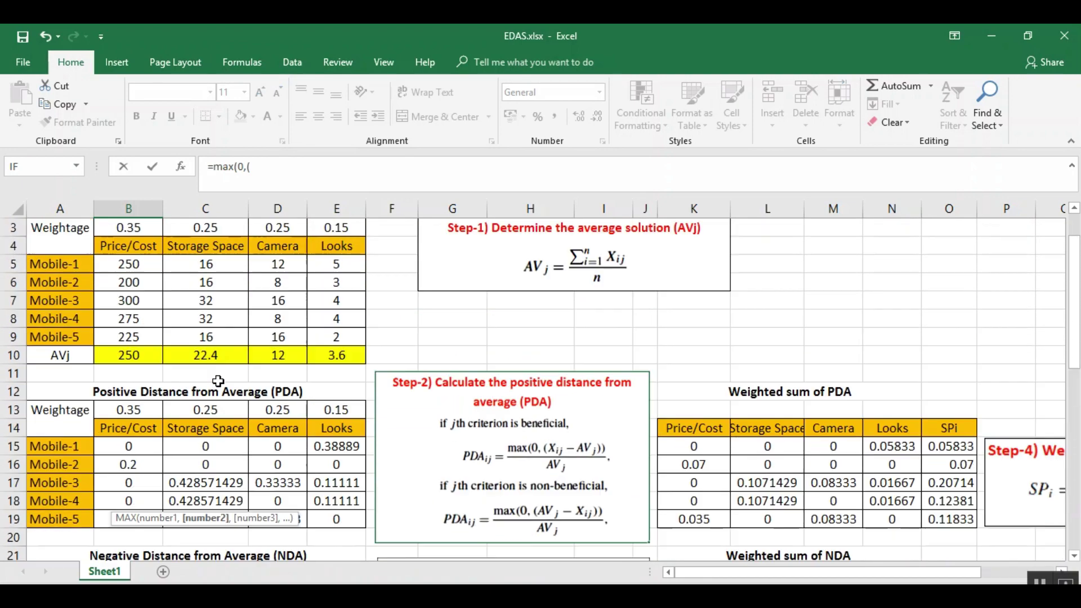
click(135, 267)
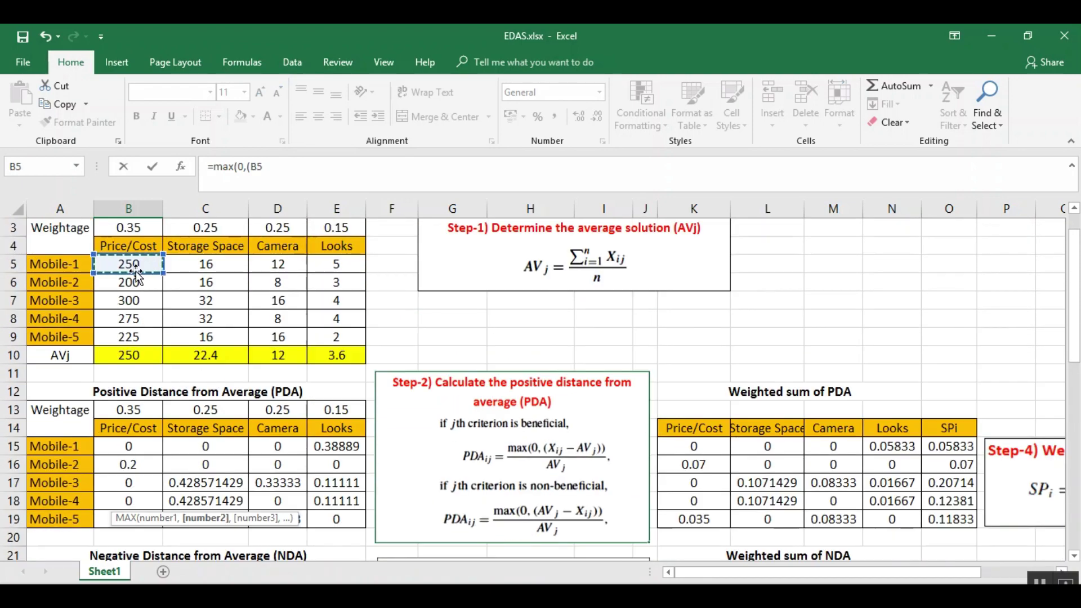
text(-25)
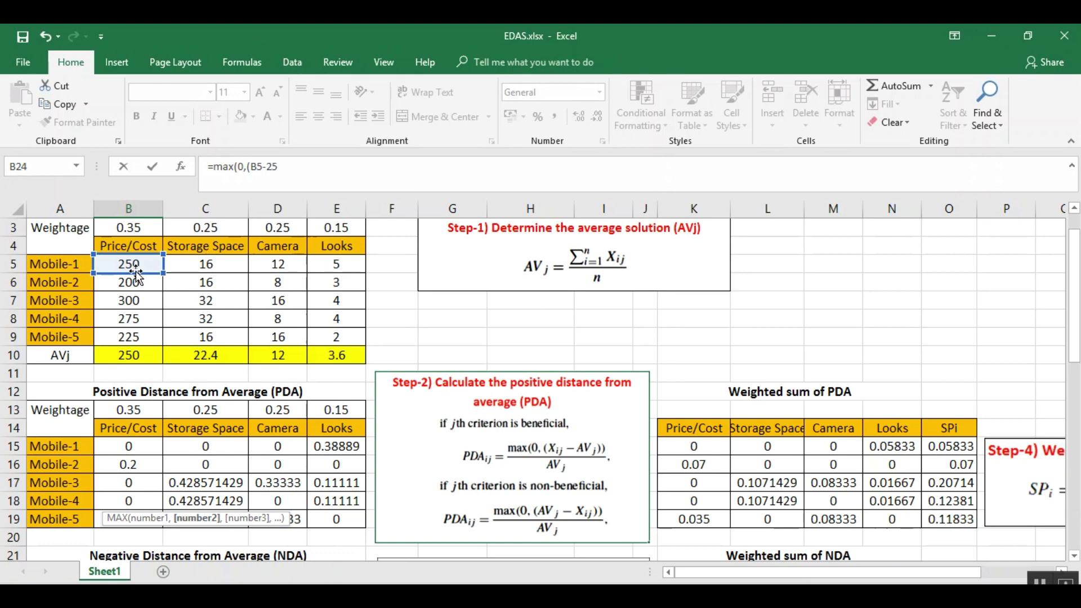
text(0)))
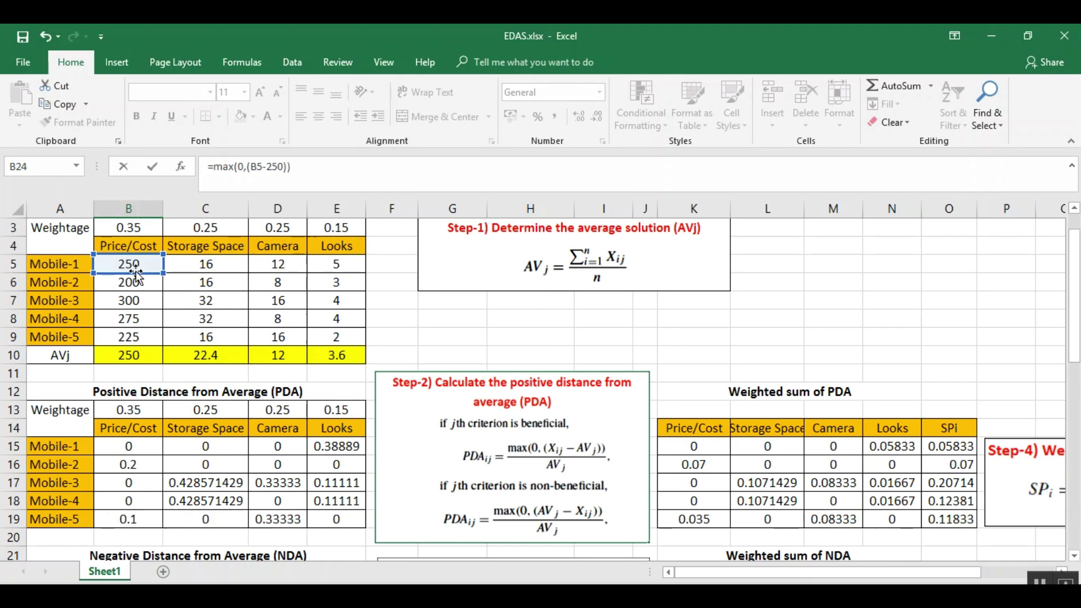
text(/250)
key(Return)
Step: Fill the B24 formula down to B28, giving 0, 0, 0.2, 0.1, 0
scroll(128, 431, down, 4)
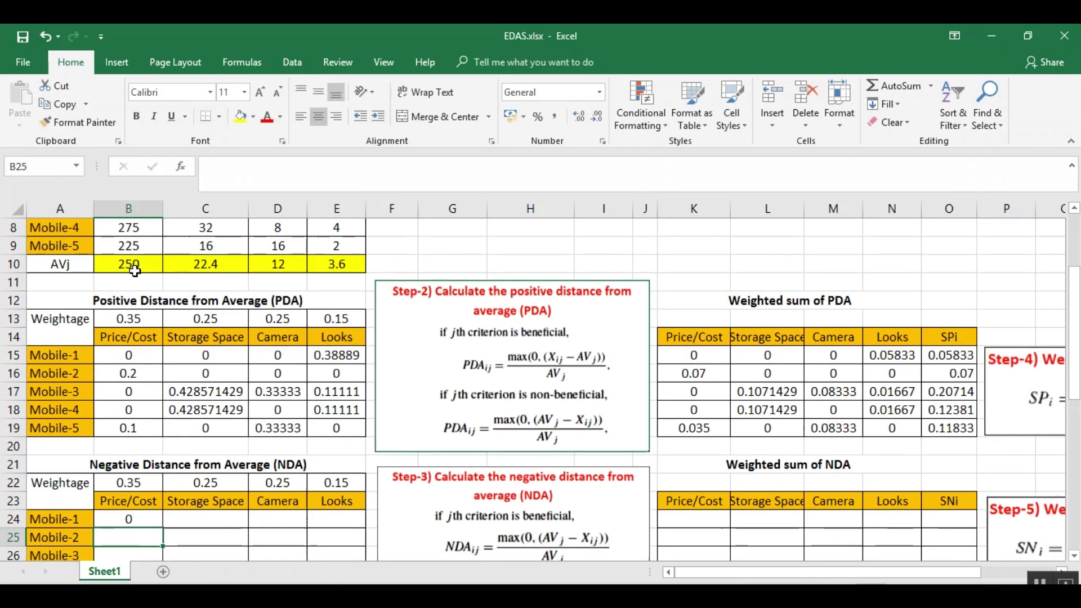
click(130, 355)
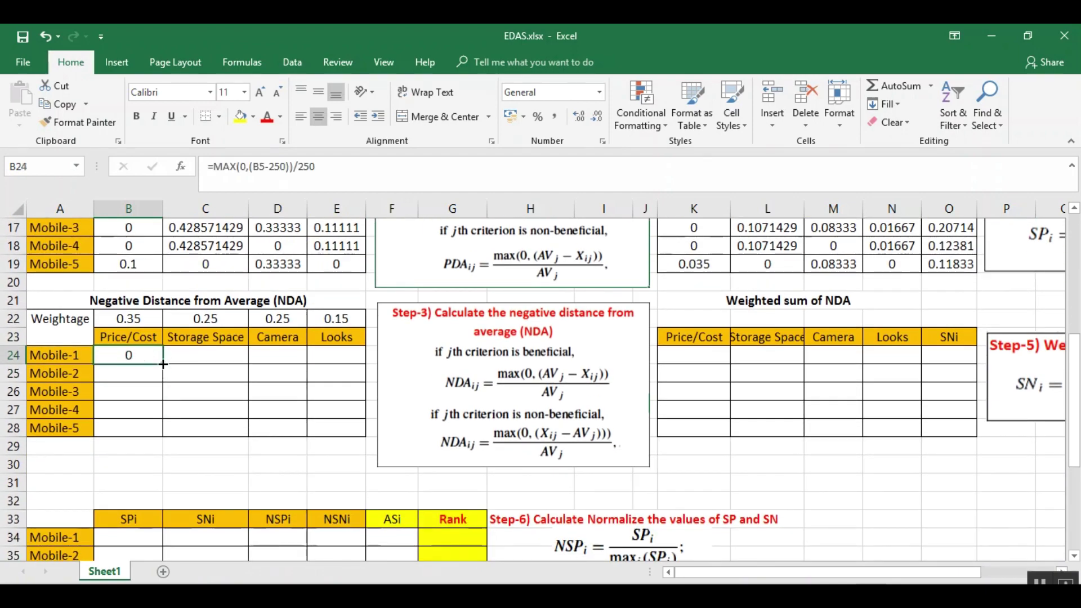
drag(162, 363, 167, 432)
click(223, 356)
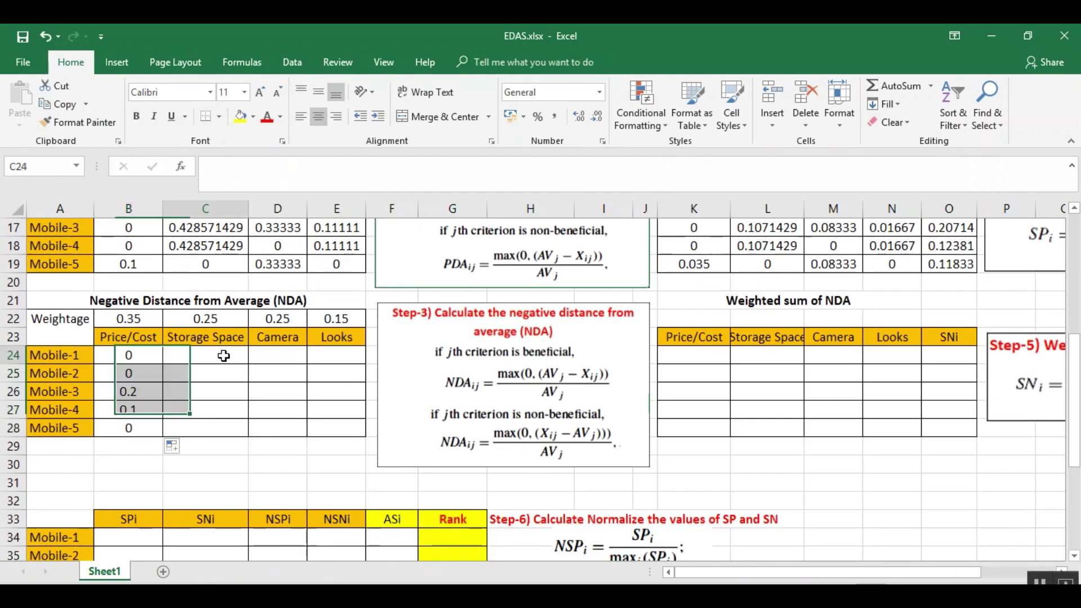
Step: Enter =MAX(0,(22.4-C5))/22.4 in C24 for Mobile-1's Storage Space negative distance
text(=)
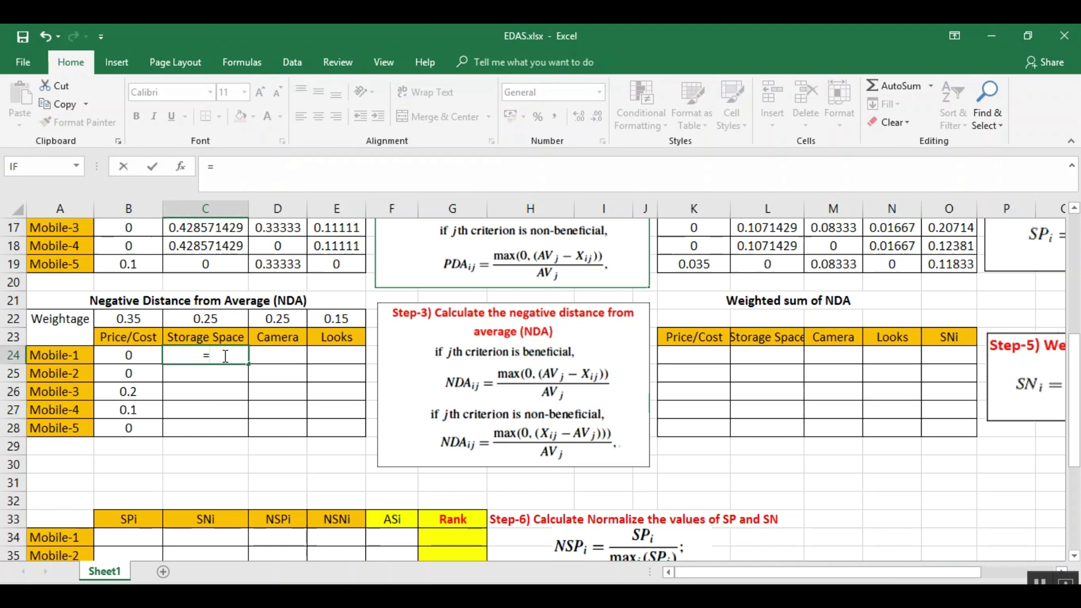
text(max()
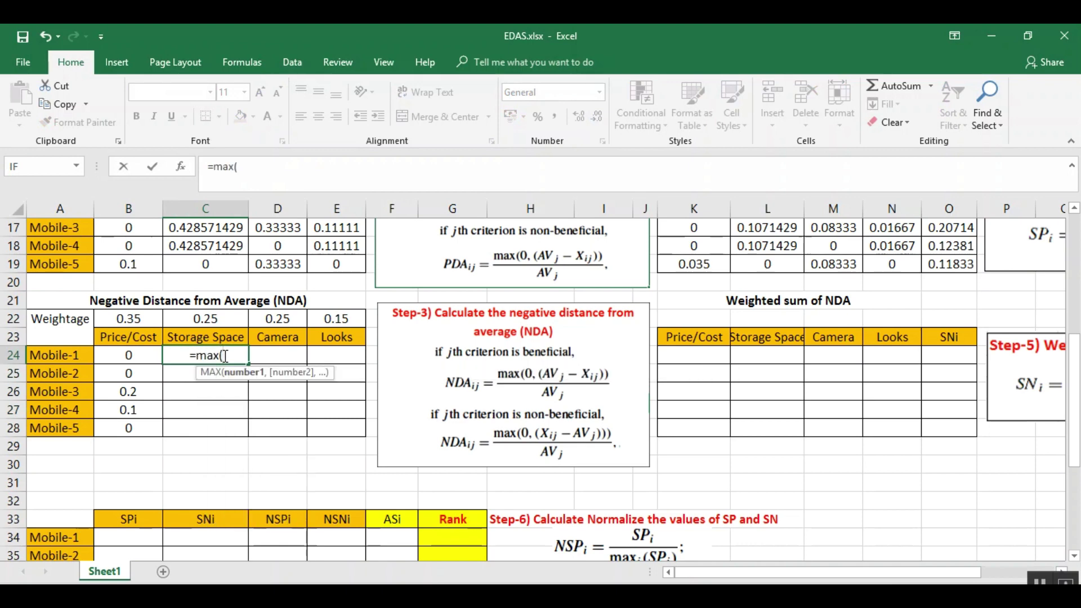
text(0,)
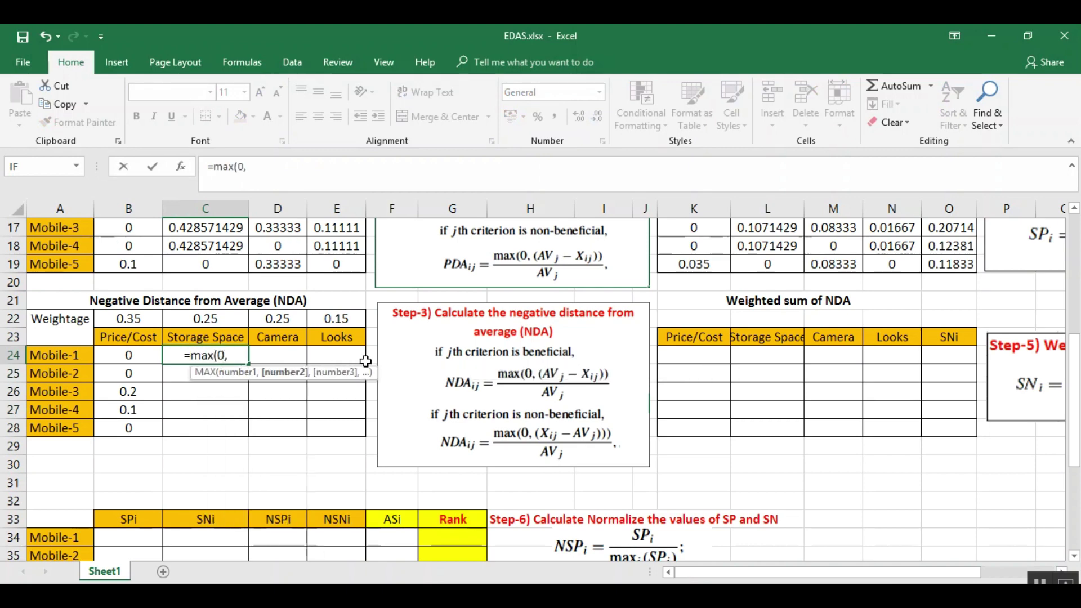
scroll(366, 361, up, 1)
scroll(365, 361, up, 3)
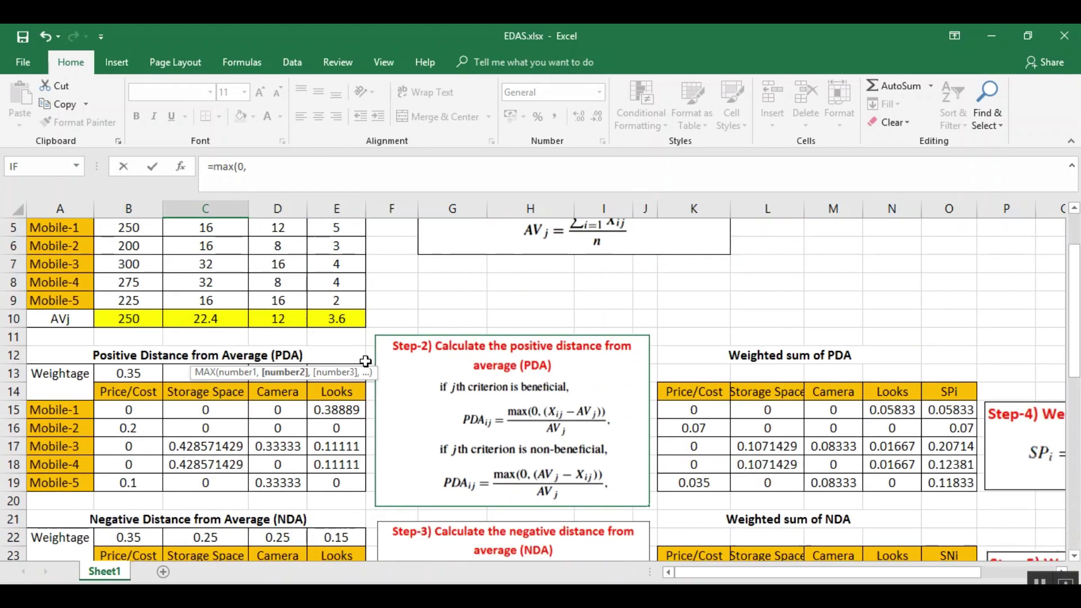
scroll(366, 361, down, 2)
text(2)
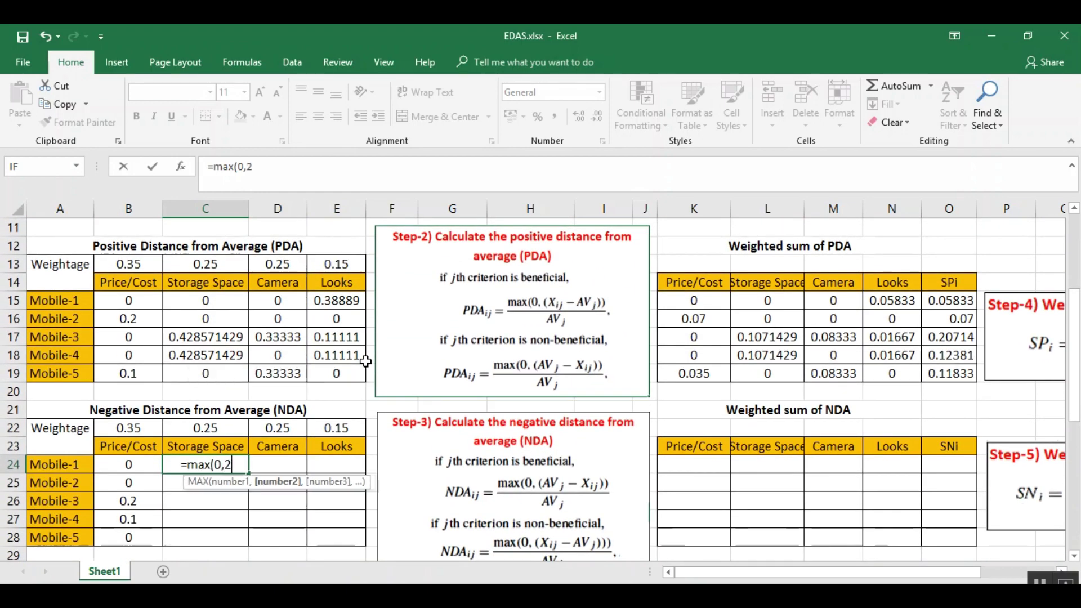
text(2.4-)
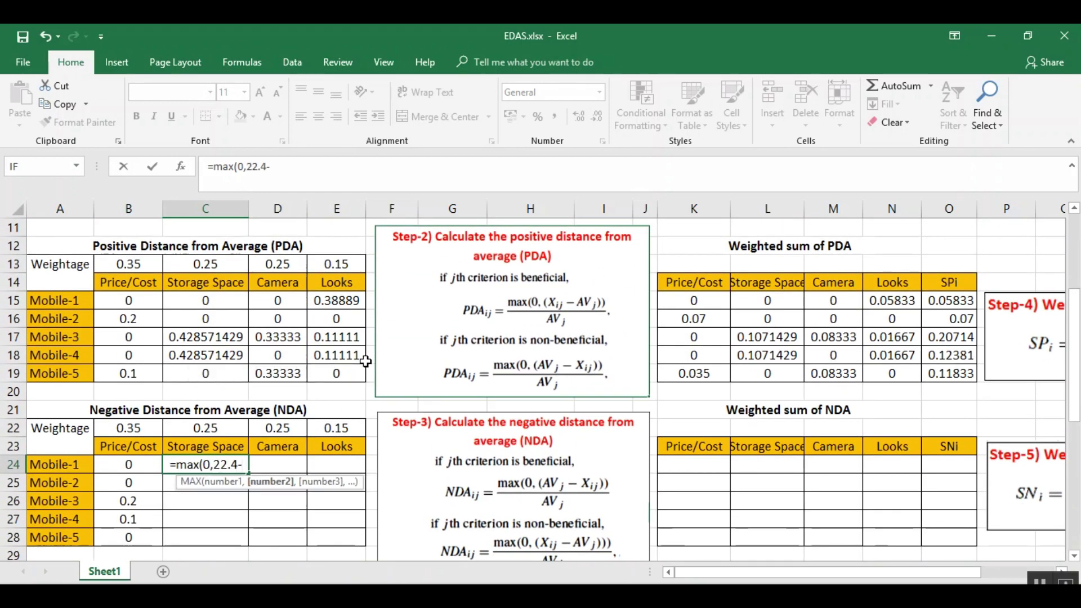
click(248, 169)
text(()
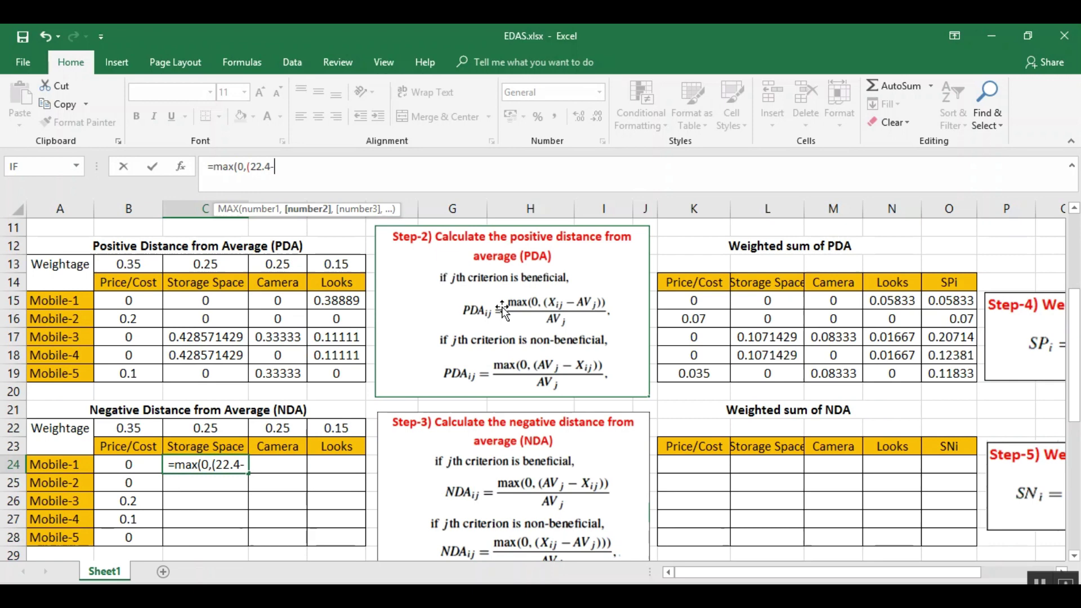
drag(1074, 383, 1073, 325)
click(232, 262)
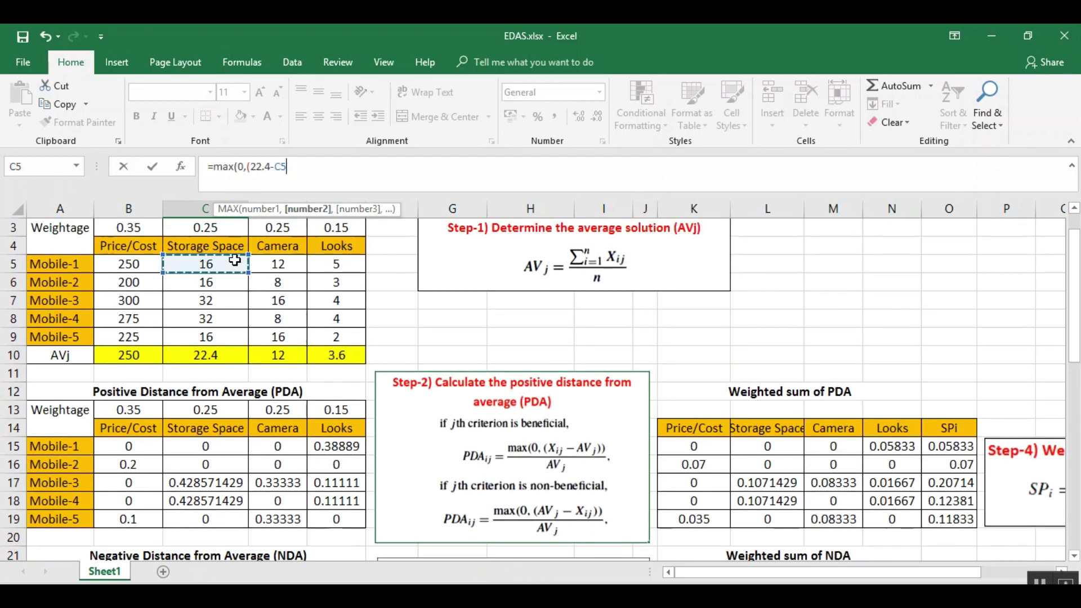
text()))
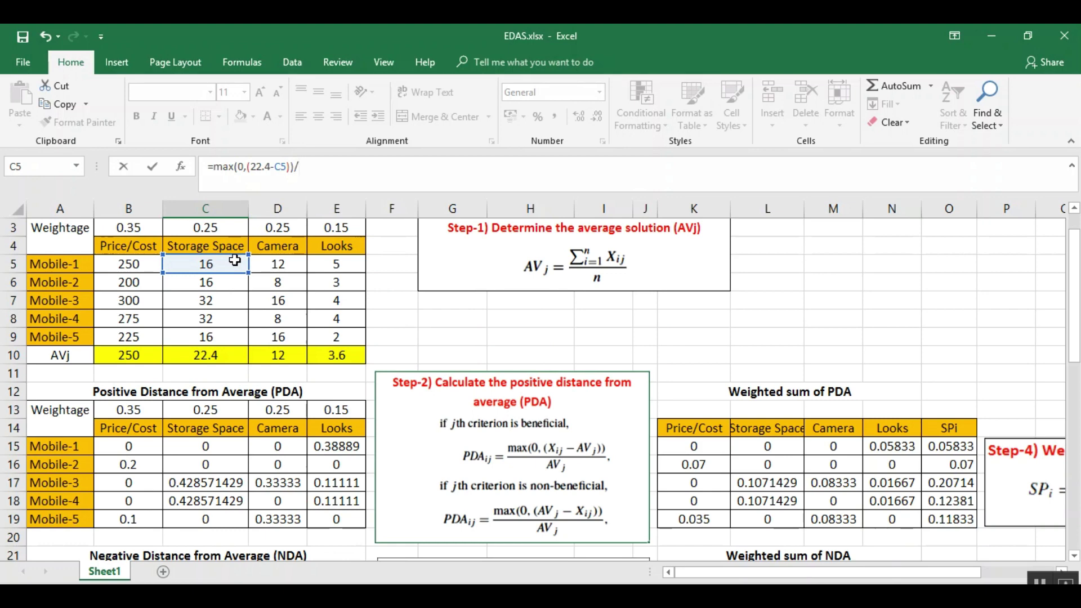
text(/22.4)
key(Return)
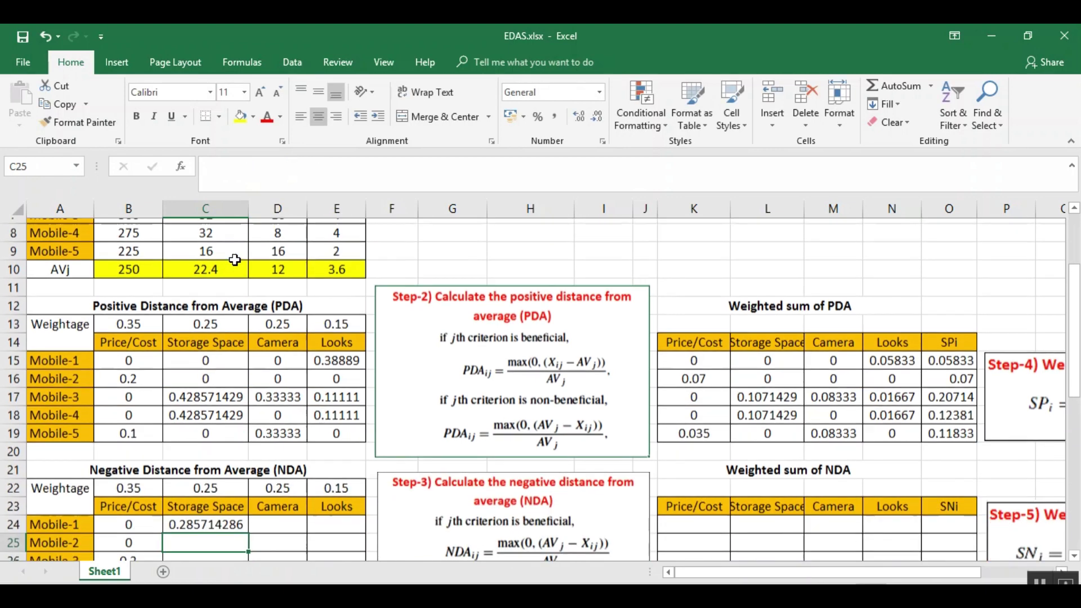
Step: Fill the C24 formula down to C28, giving 0.285714286, 0.285714286, 0, 0, 0.285714286
scroll(243, 463, down, 1)
click(243, 463)
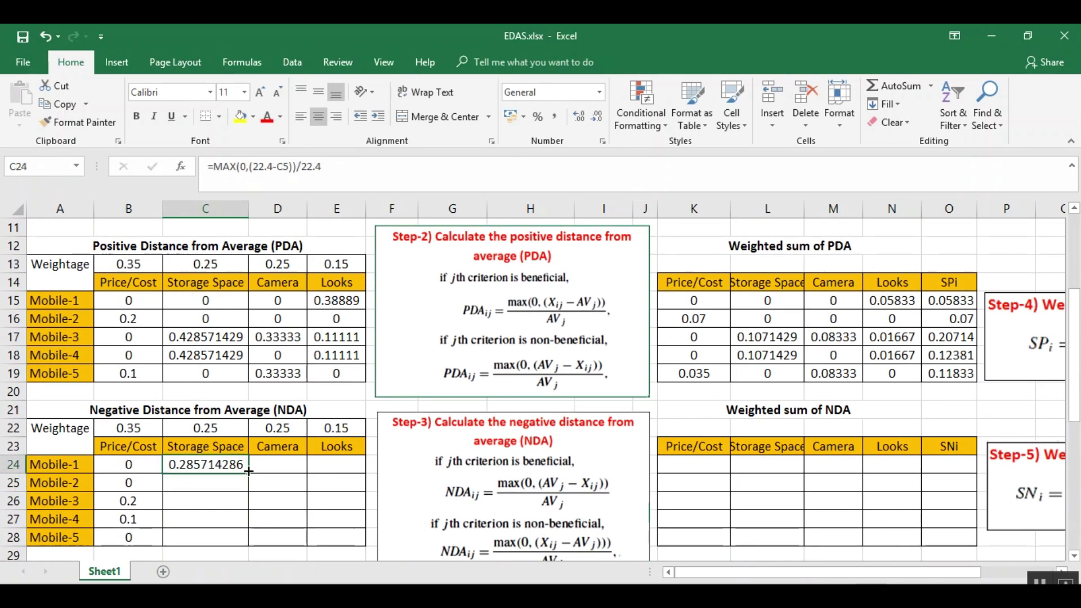
drag(248, 474, 243, 540)
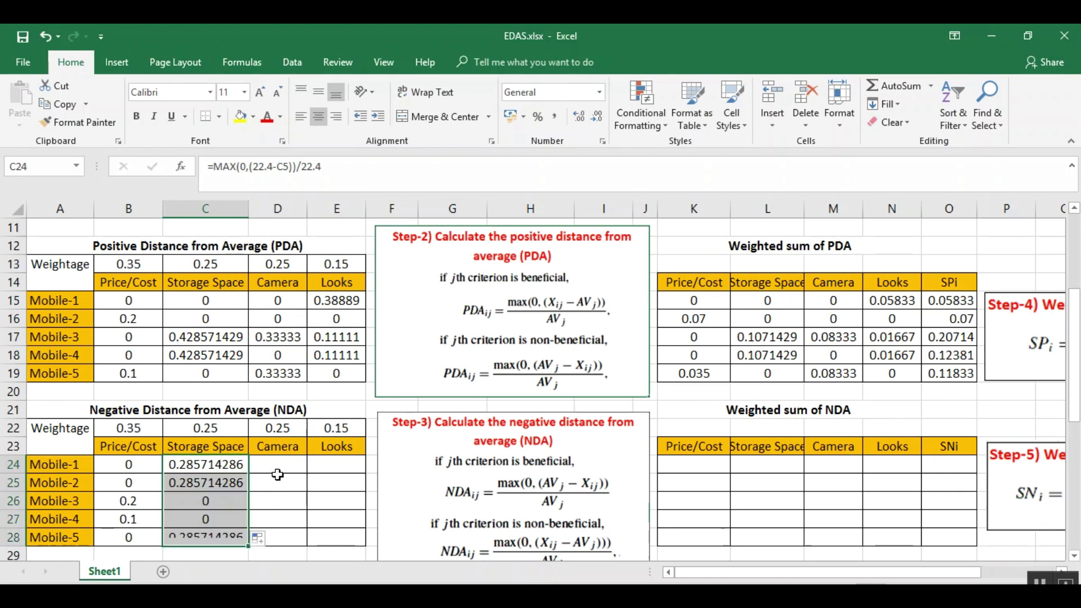
click(278, 466)
Step: Enter =MAX(0,(12-D5))/12 in D24 for Mobile-1's Camera negative distance
text(=)
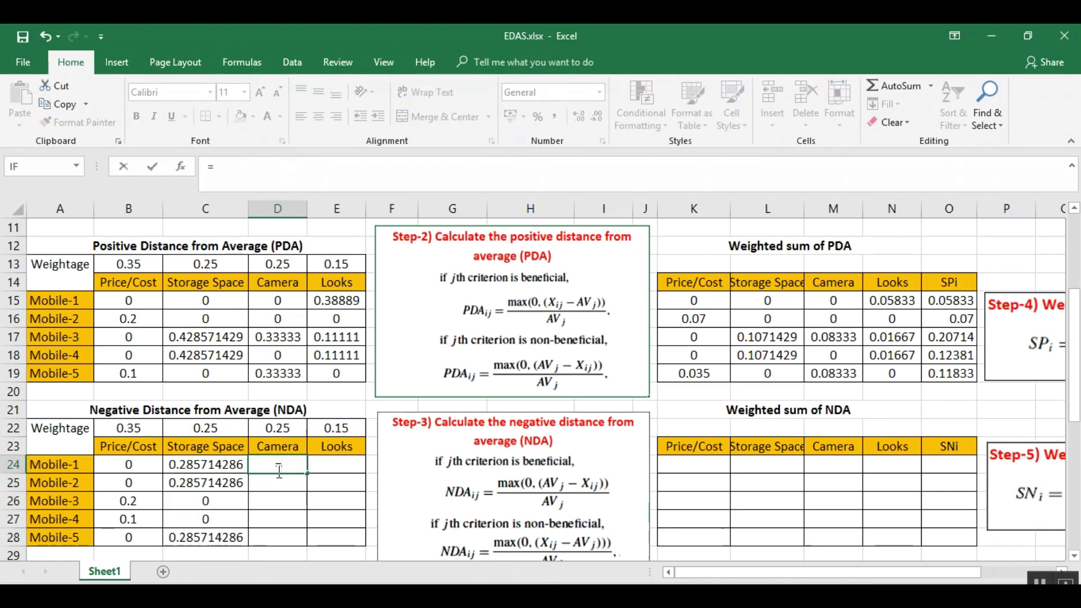
text(max()
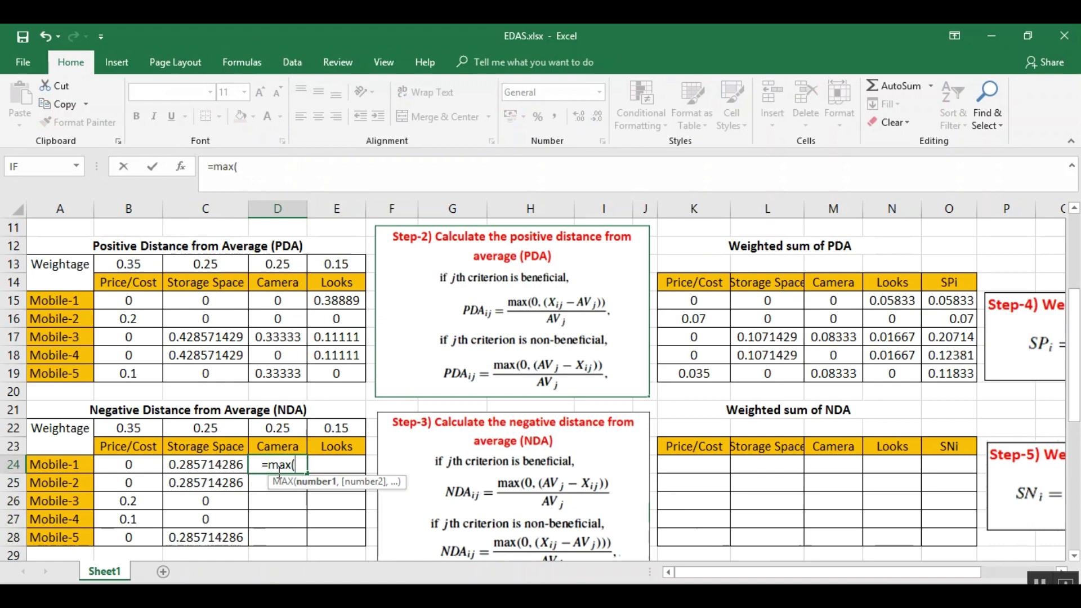
text(0,()
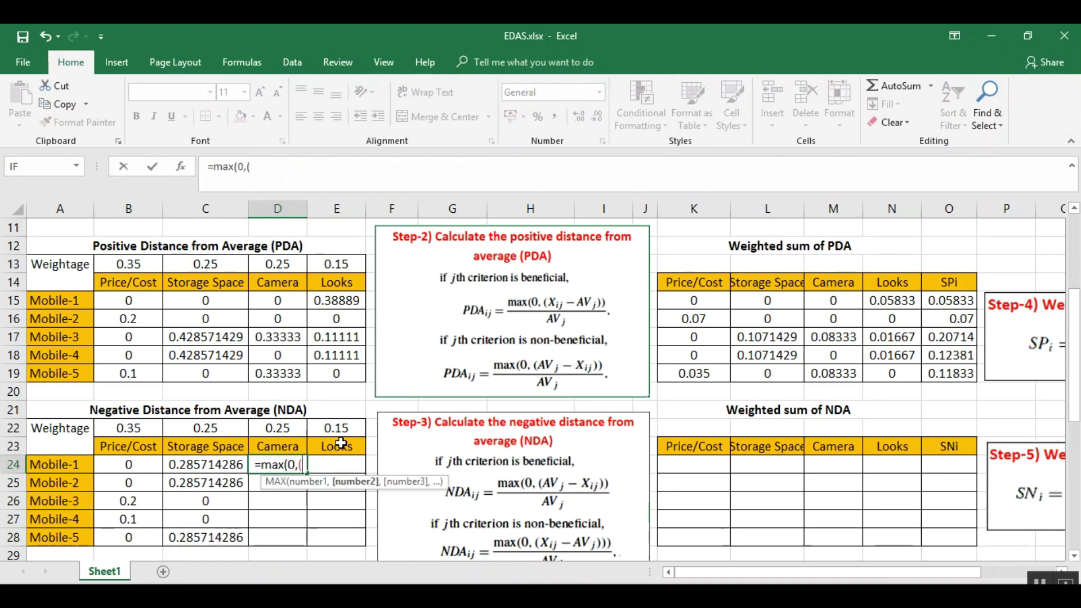
scroll(580, 375, up, 3)
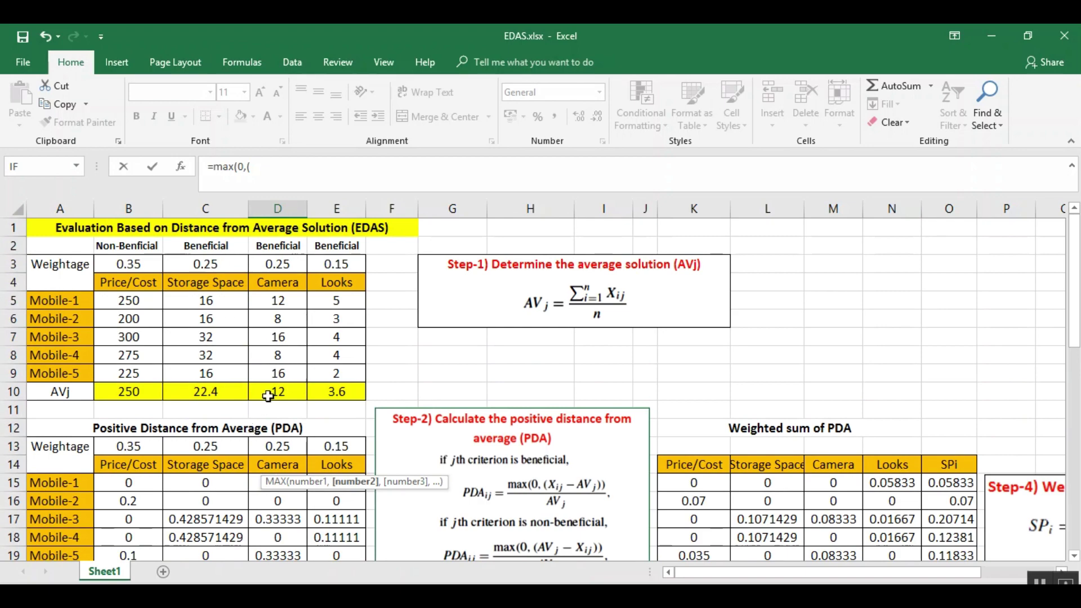
scroll(276, 390, down, 3)
scroll(301, 391, down, 2)
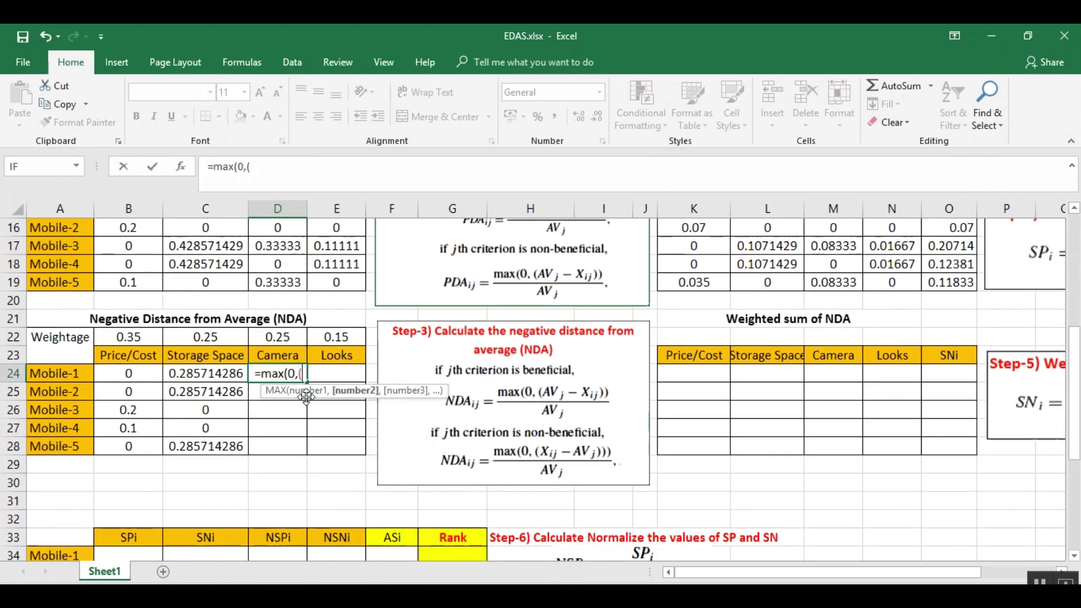
text(12-)
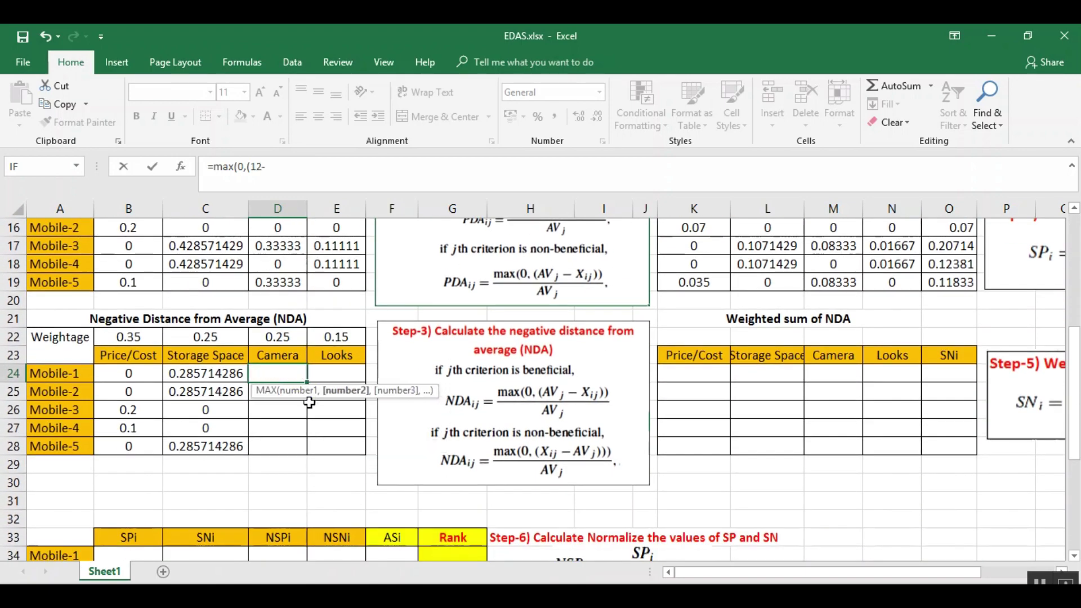
scroll(274, 311, up, 5)
click(285, 300)
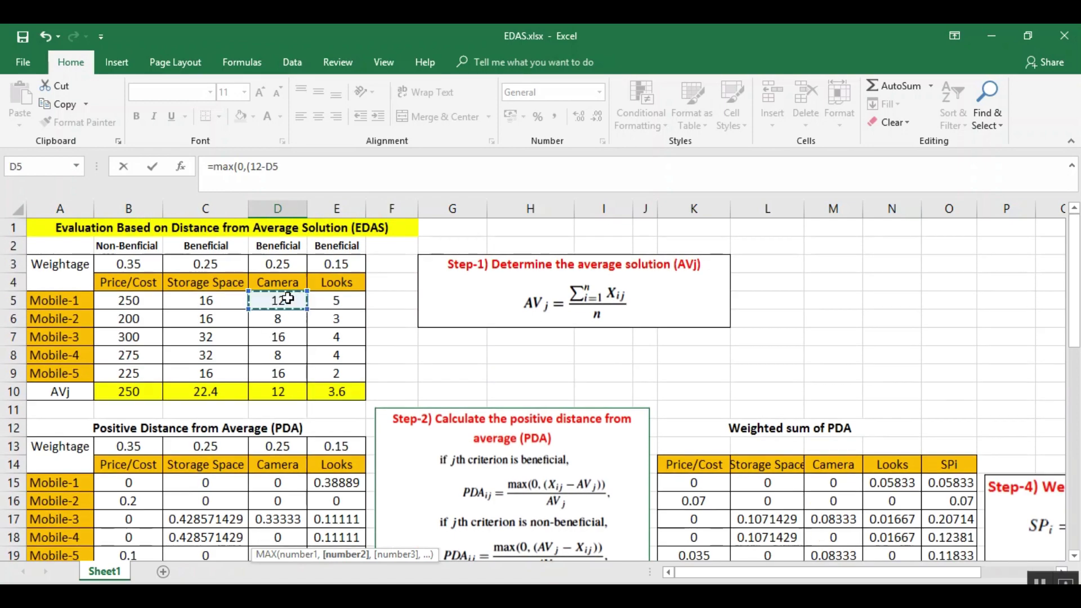
text())/12)
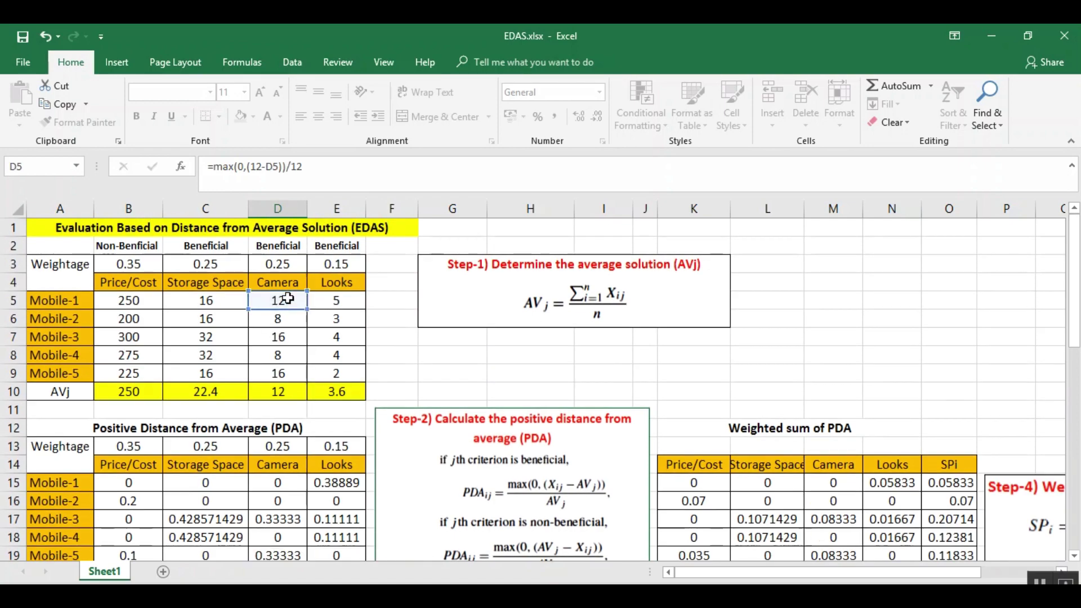
key(Return)
Step: Fill the D24 formula down to D28, giving 0, 0.33333, 0, 0.33333, 0
scroll(268, 422, down, 2)
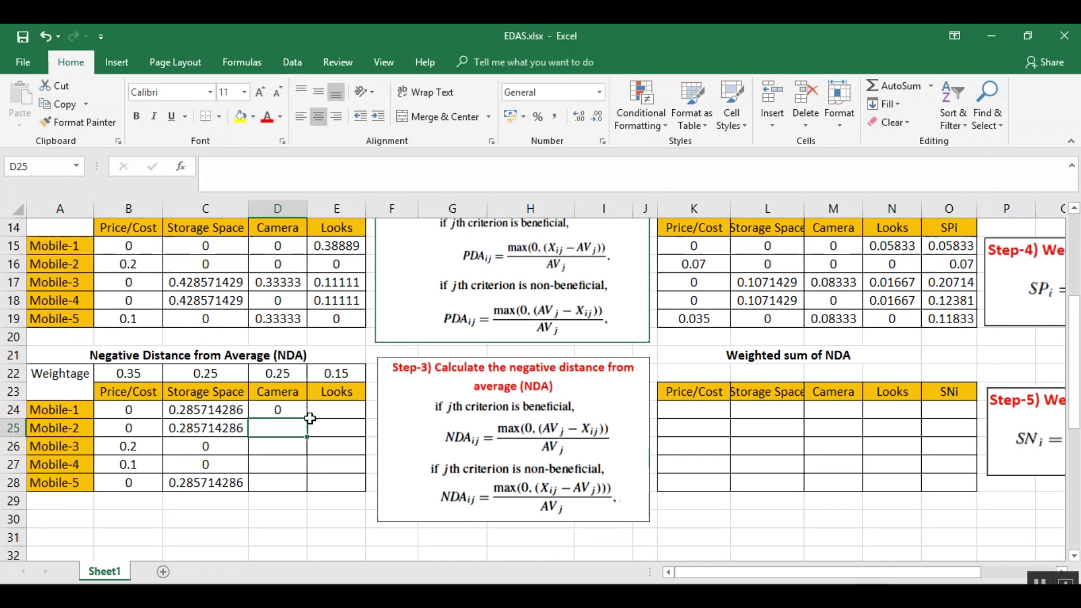
click(270, 414)
drag(307, 419, 304, 487)
click(346, 414)
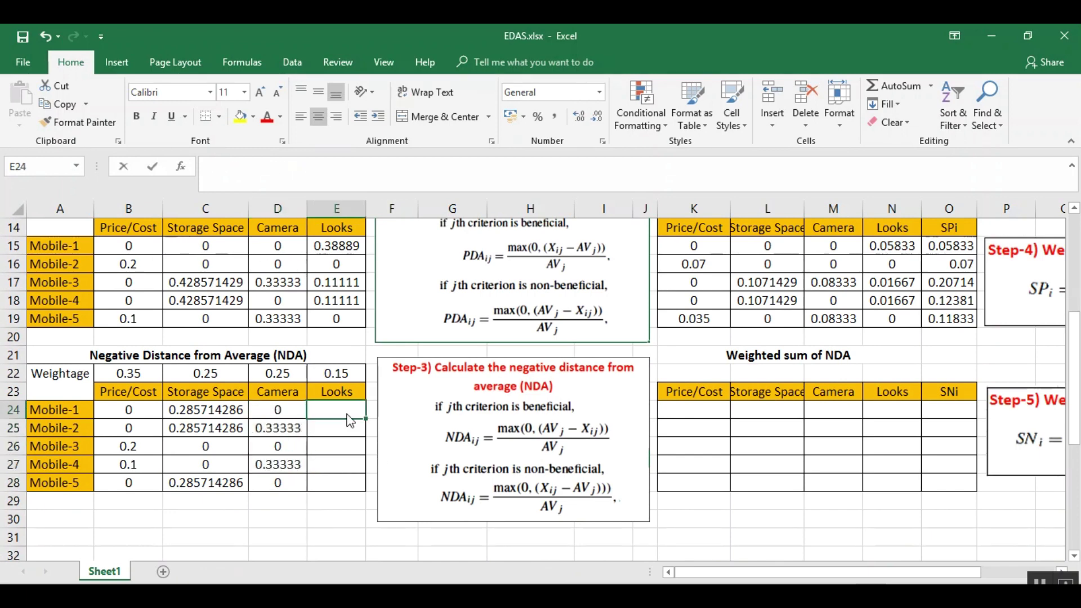
Step: Enter =MAX(0,(3.6-E5))/3.6 in E24 and copy it down to E28 for all five mobiles
text(=)
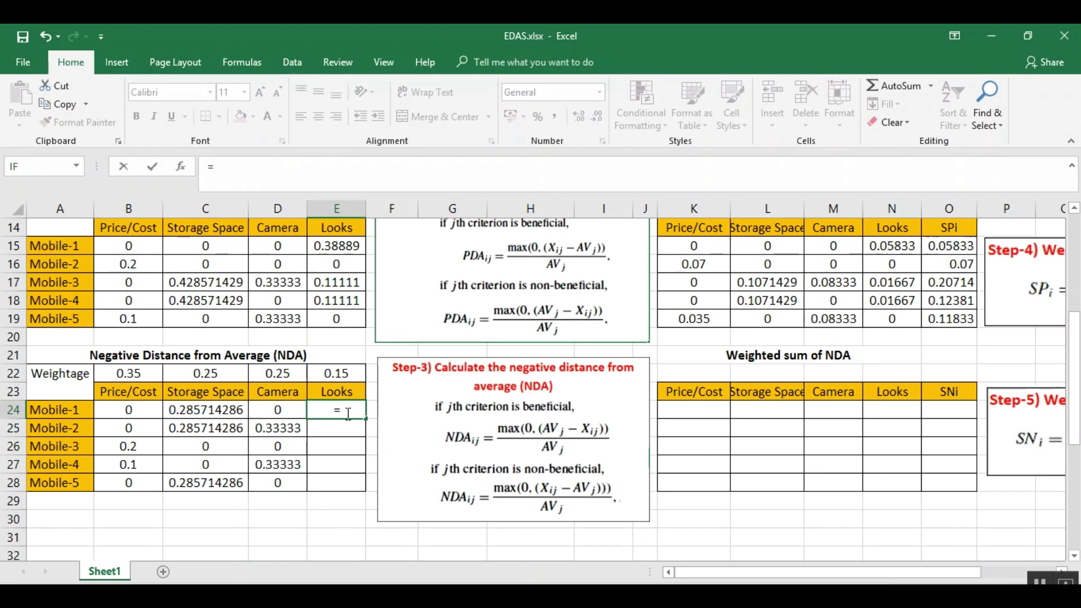
text(max()
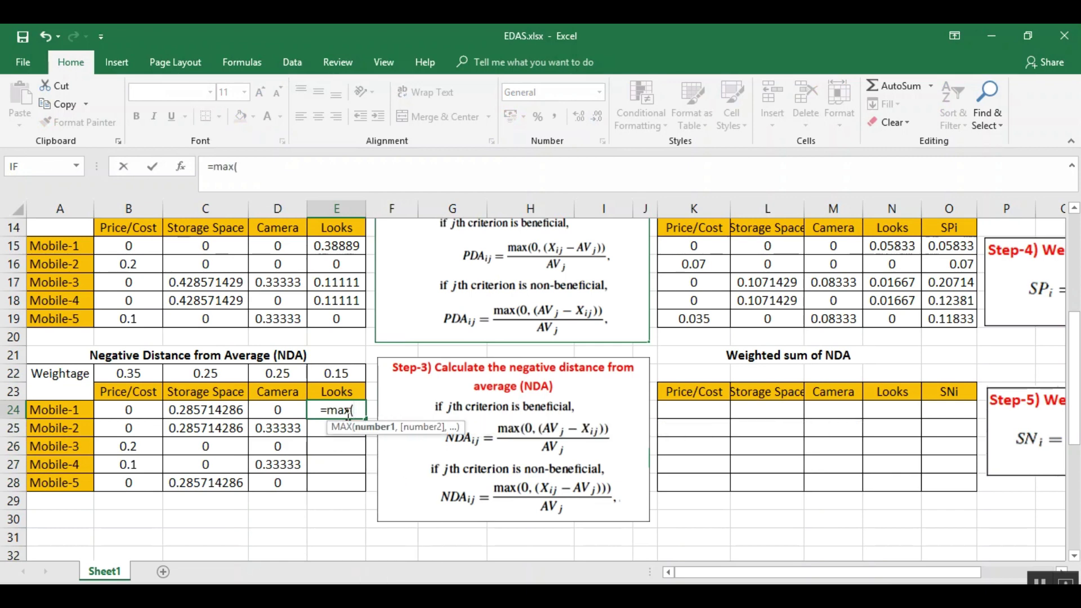
text(0,()
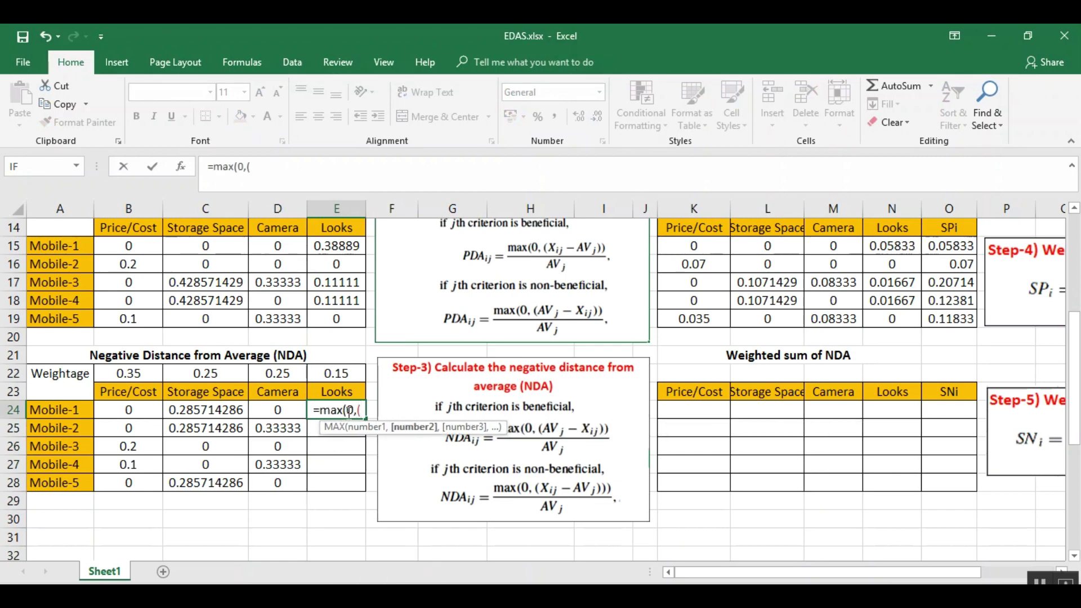
scroll(426, 392, up, 3)
scroll(427, 392, down, 2)
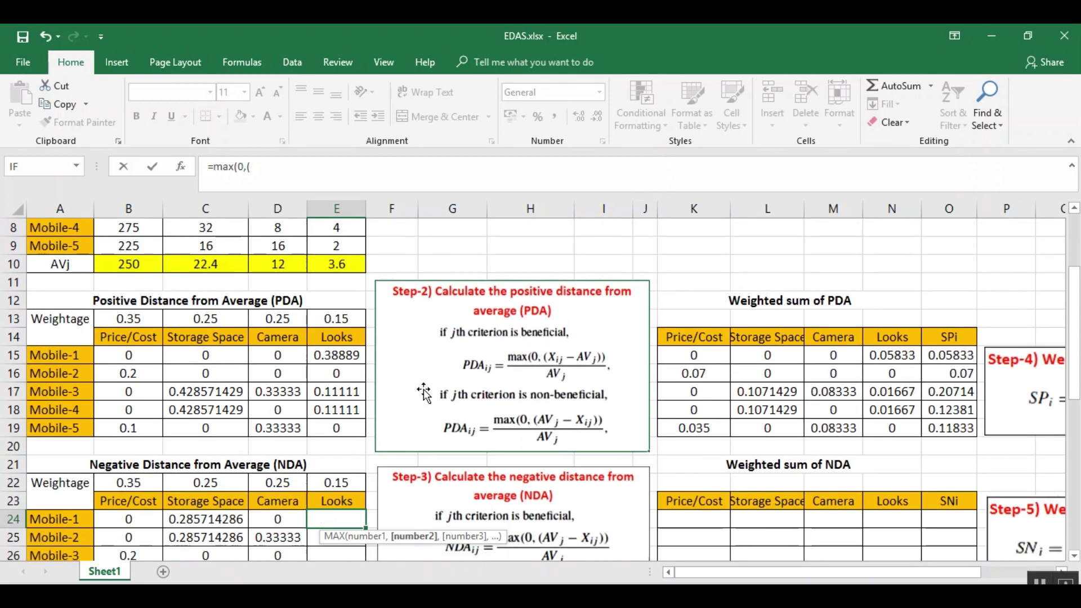
text(3.)
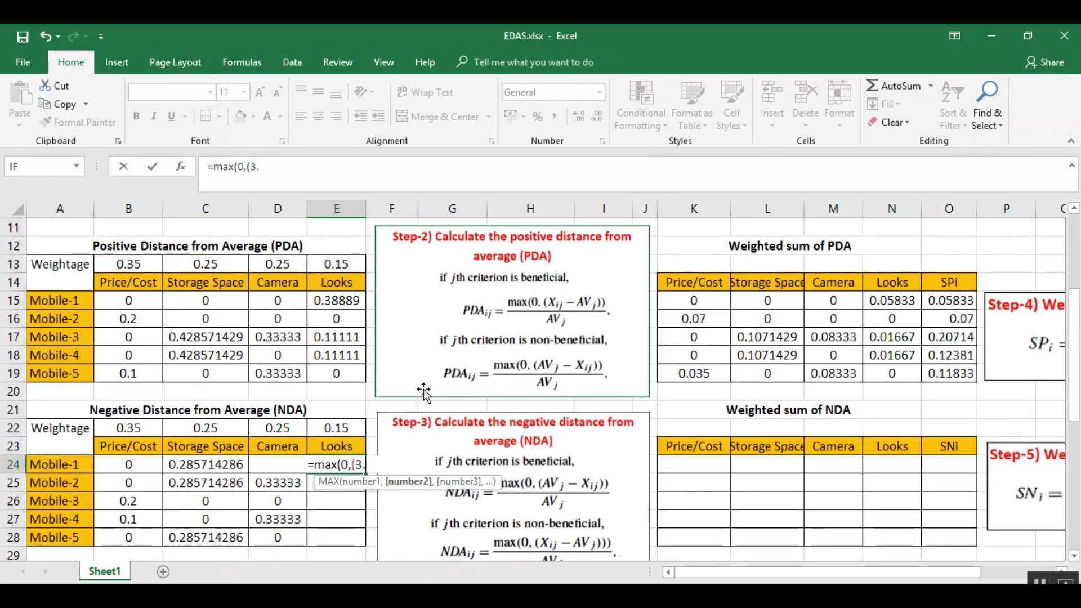
text(6-)
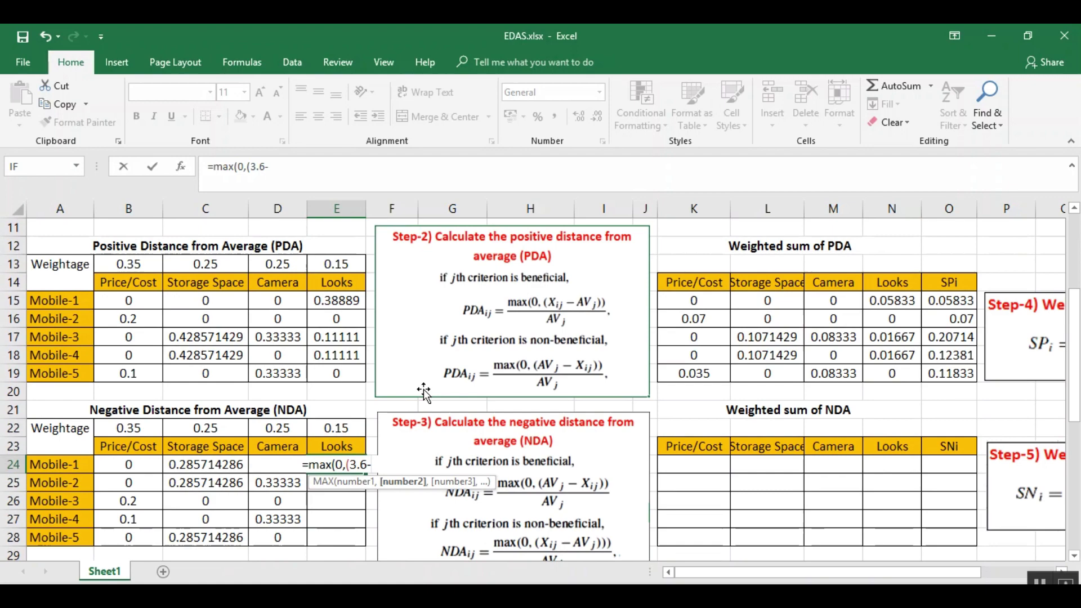
scroll(424, 390, up, 4)
click(334, 299)
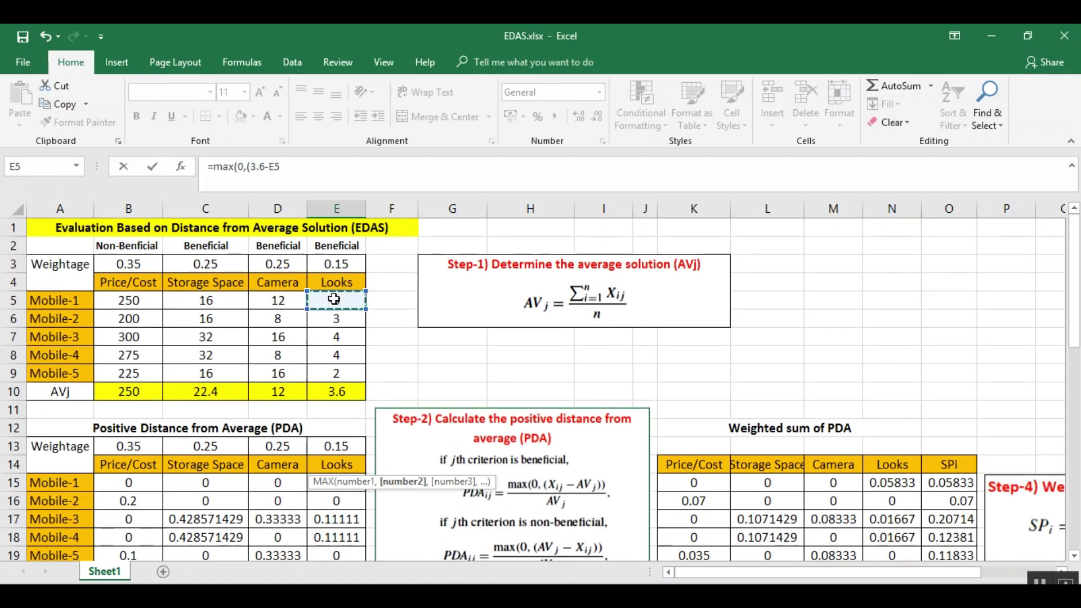
text())/3.6)
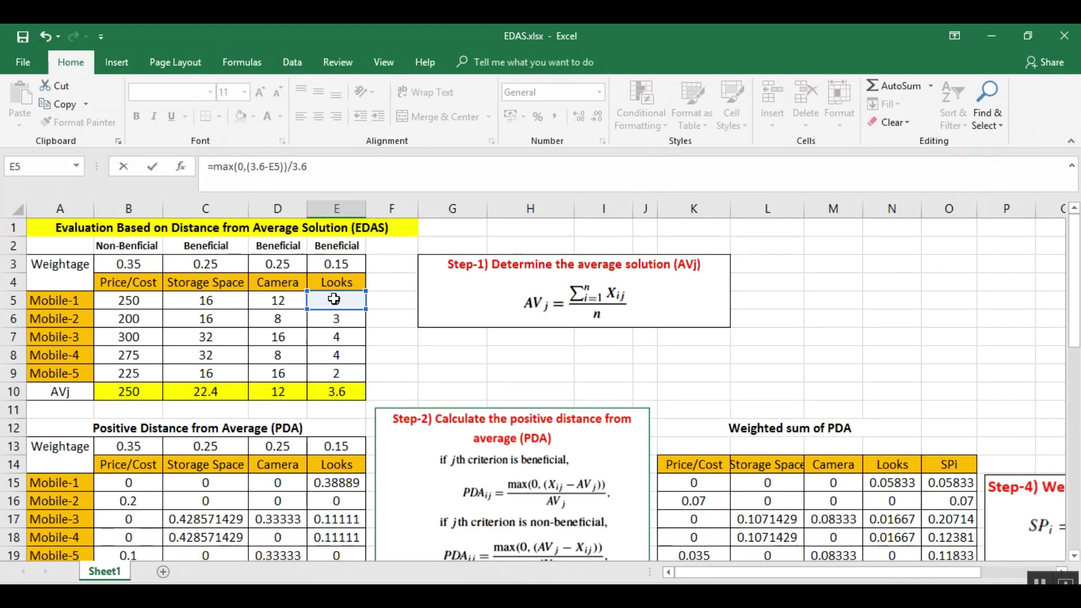
key(Return)
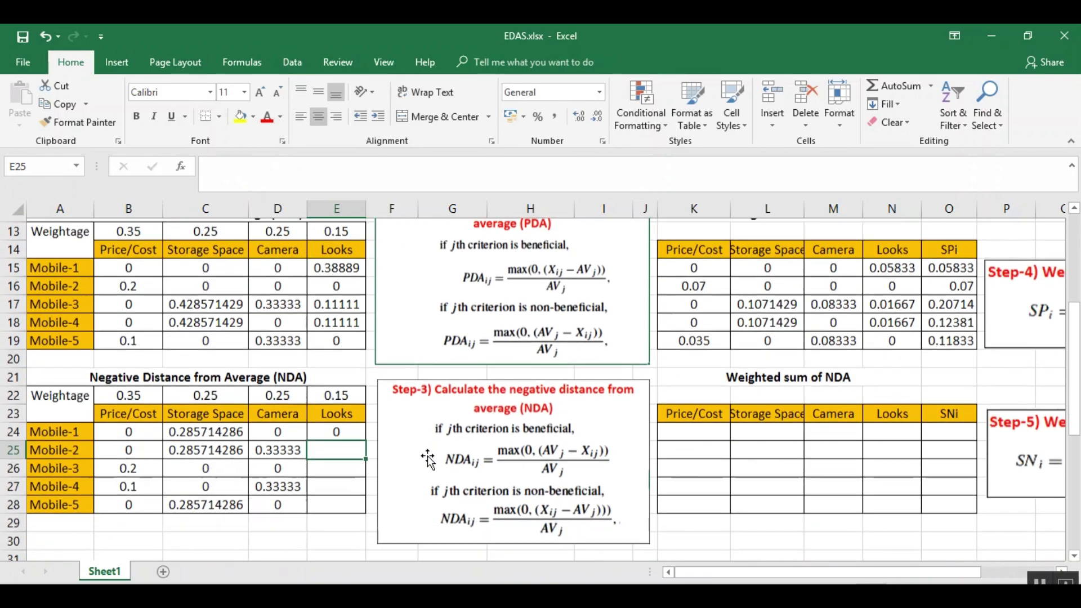
click(341, 410)
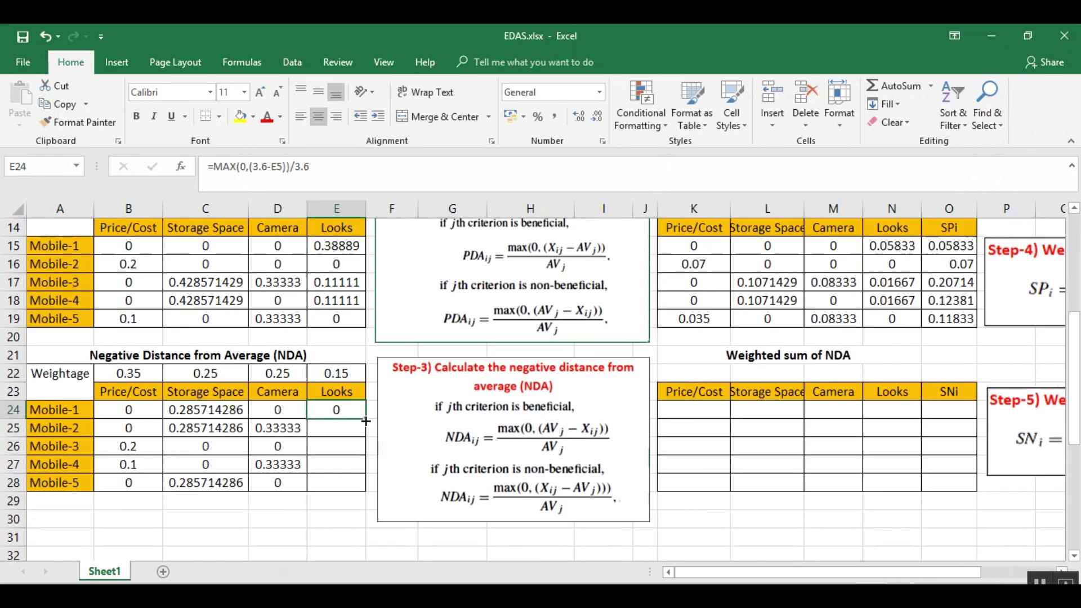
drag(366, 421, 353, 482)
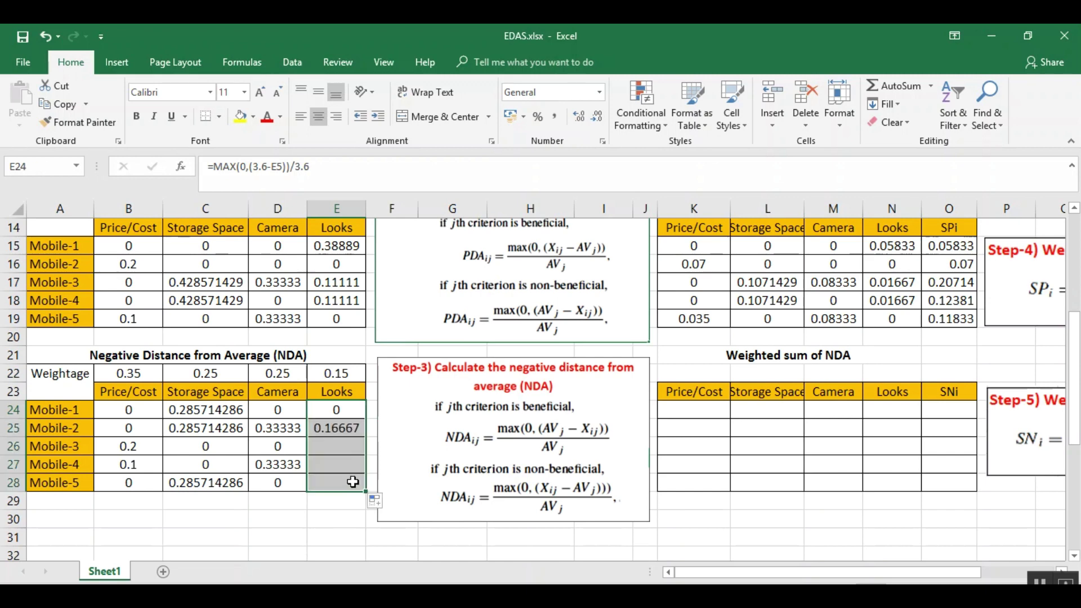
Step: Enter =0.35*B24 in K24 and =0.25*C24 in L24 for weighted Price/Cost and Storage Space
click(685, 409)
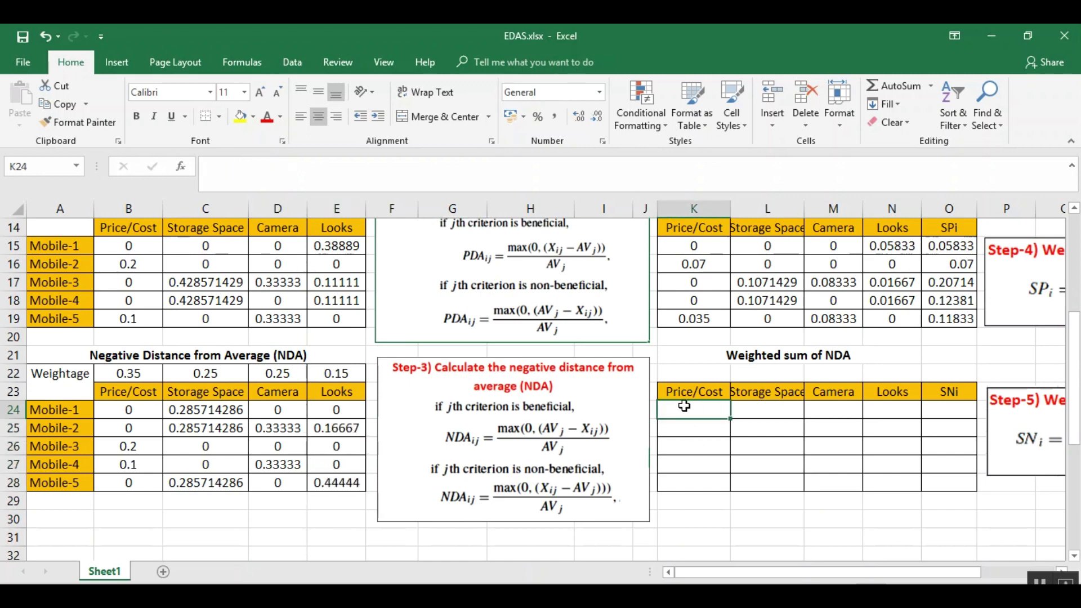
text(=)
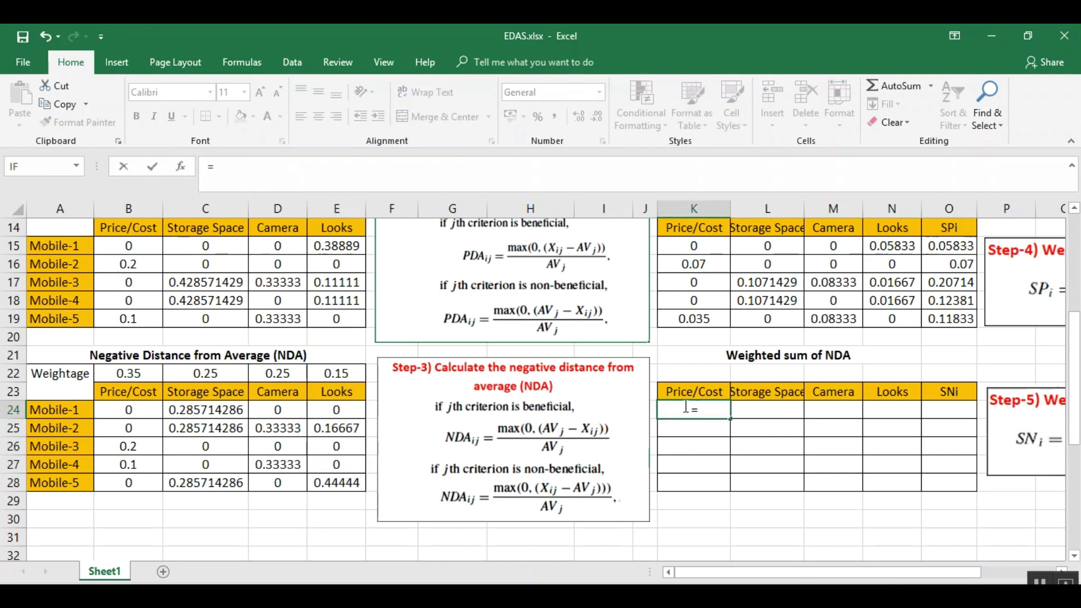
text(0.35*)
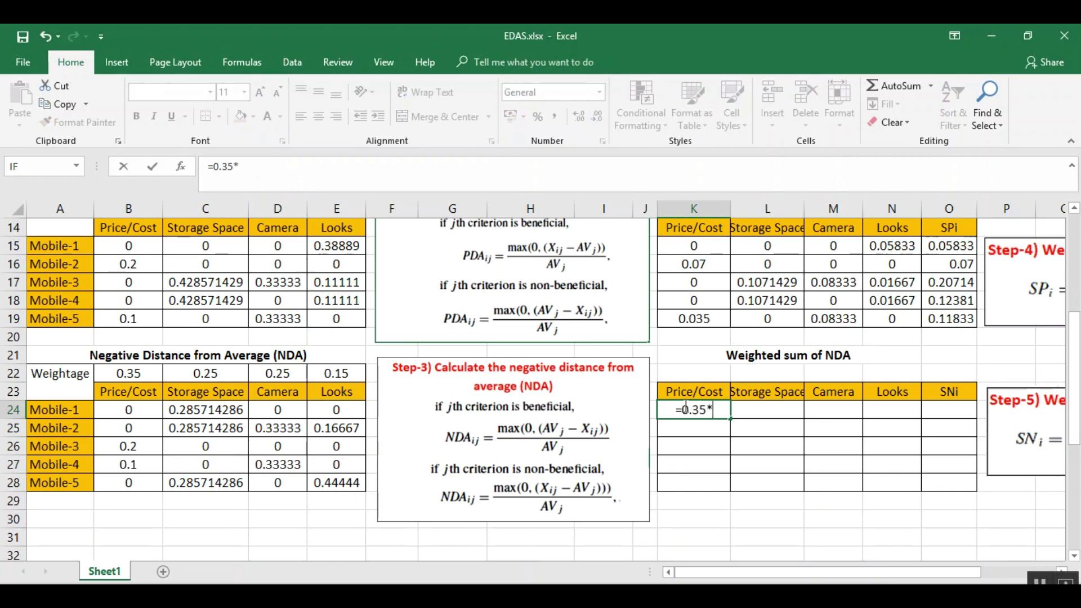
click(151, 416)
key(Return)
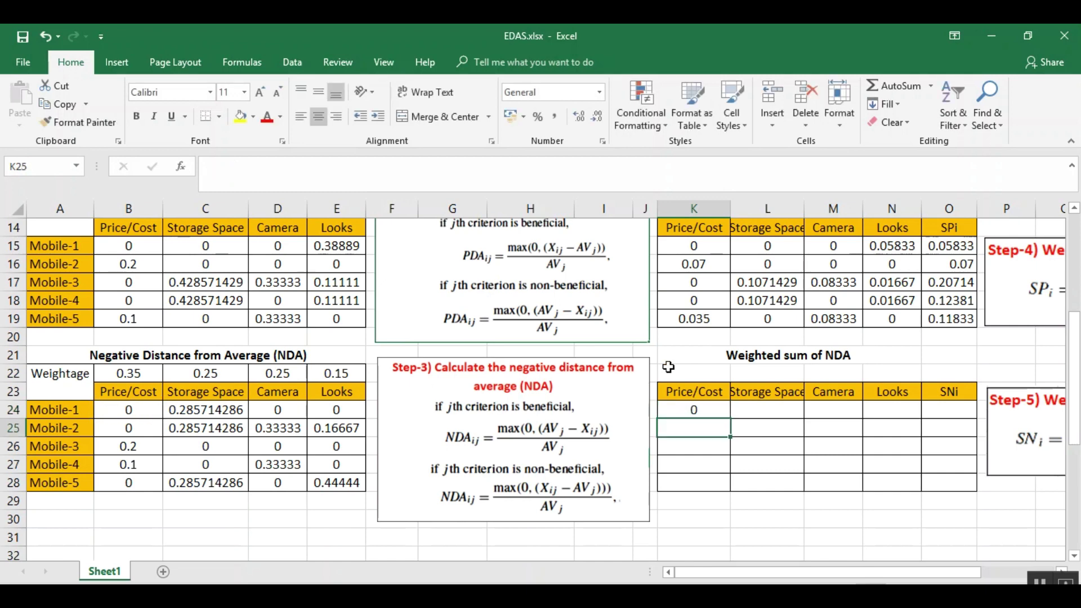
click(766, 410)
text(=)
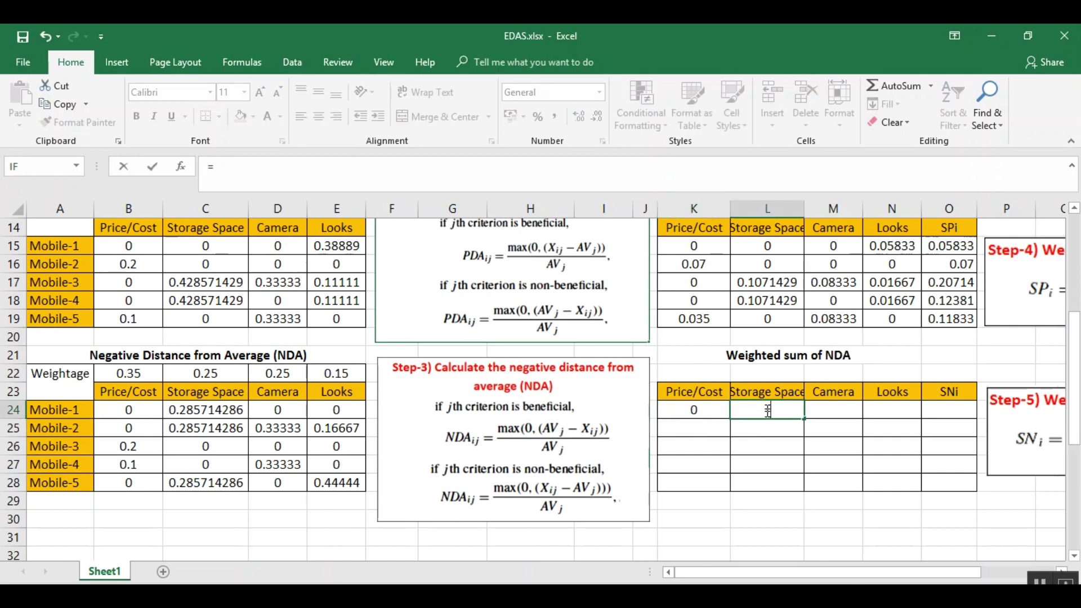
text(0.25*)
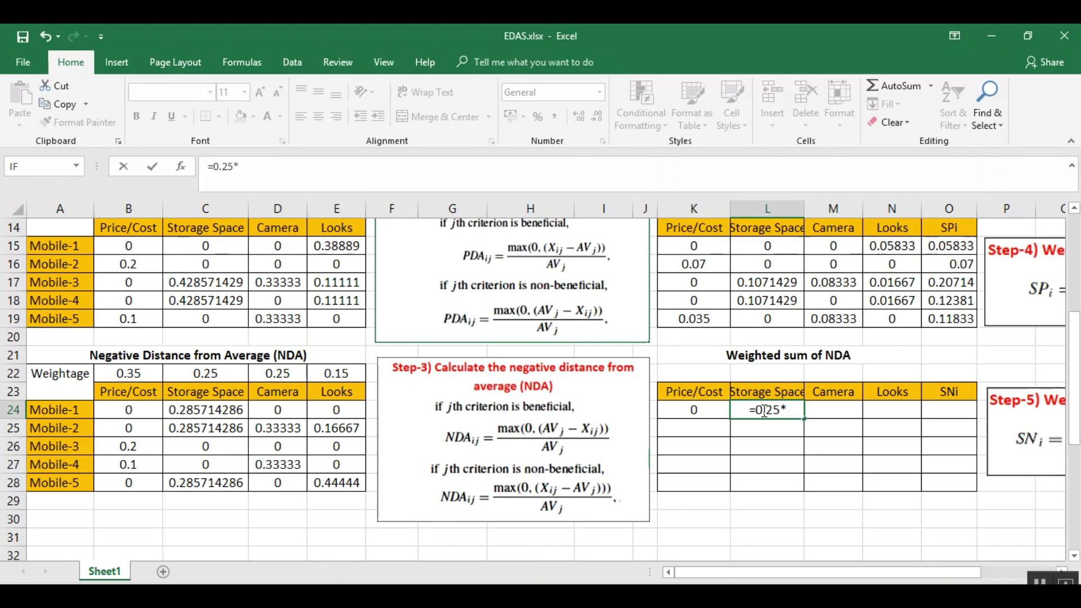
click(235, 415)
key(Return)
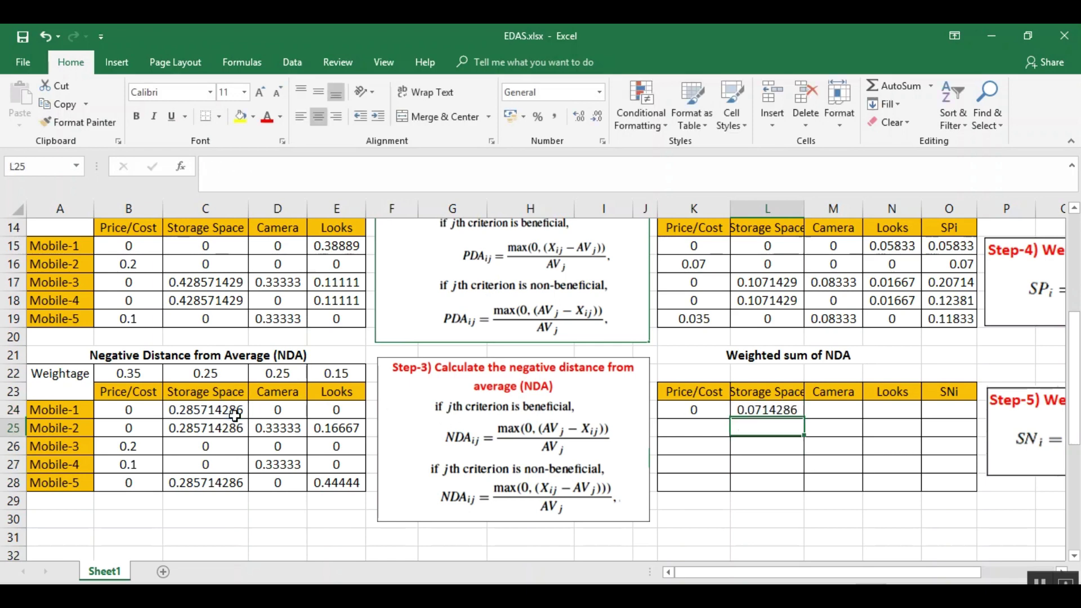
Step: Enter =0.25*D24 in M24 and =0.15*E24 in N24, then extend row K24:N24 to row 28
click(838, 411)
text(=0)
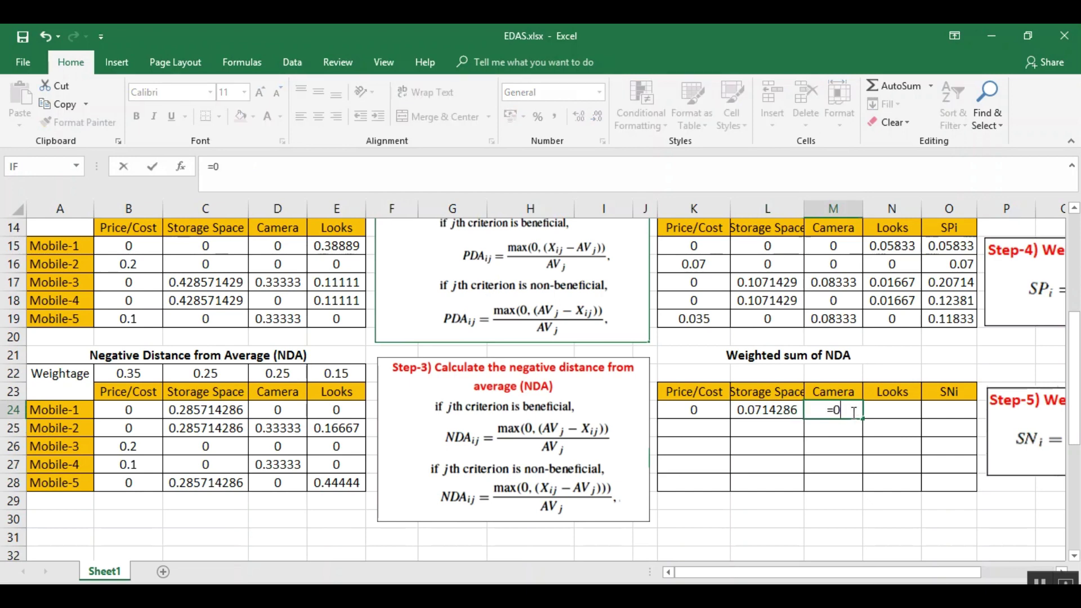
text(.25*)
click(285, 411)
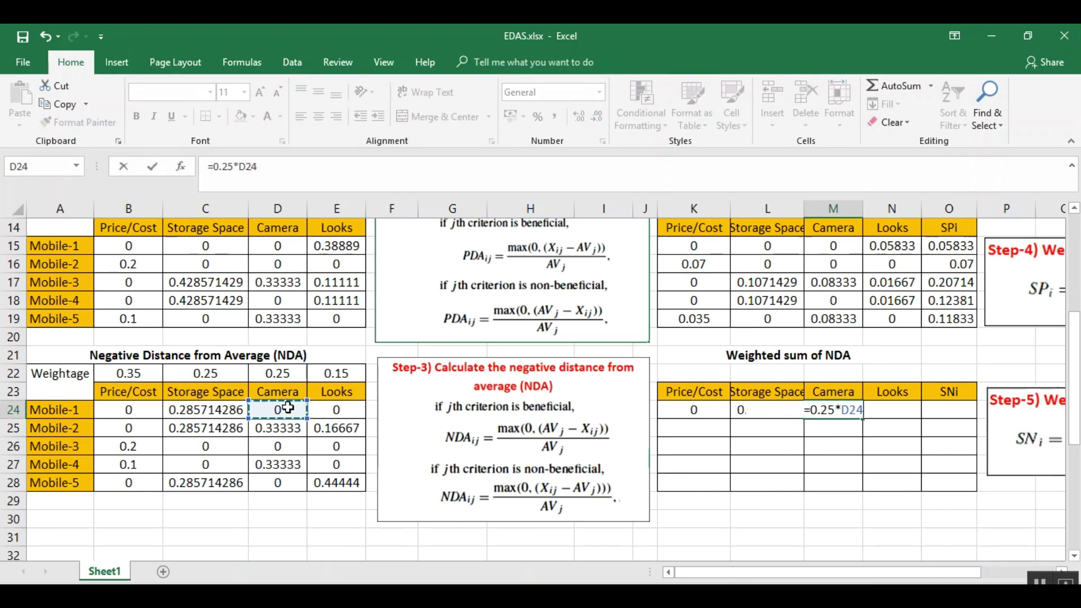
key(Return)
click(904, 408)
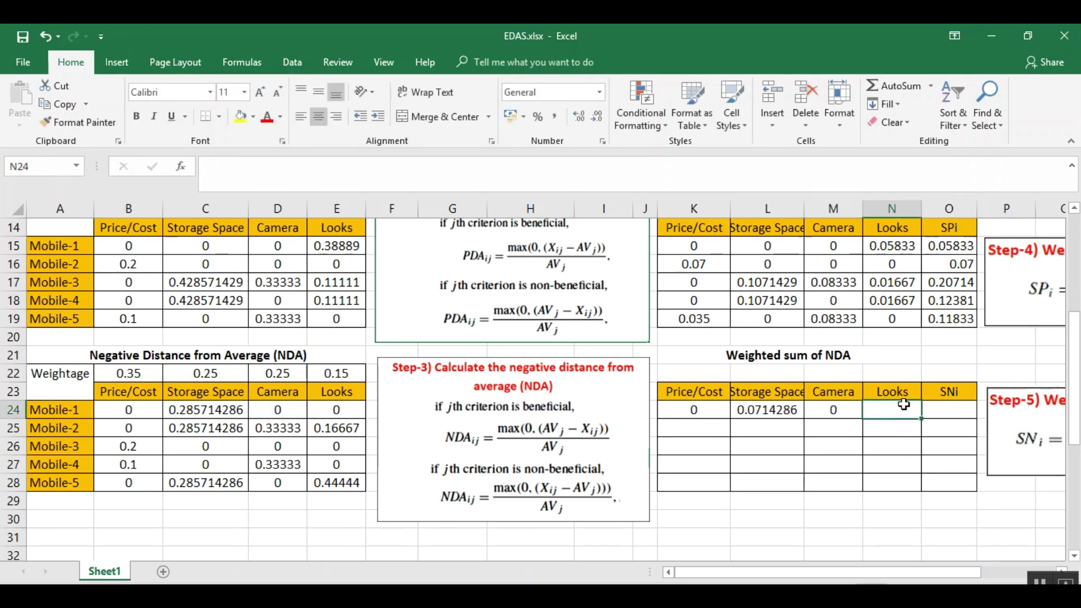
text(=0.)
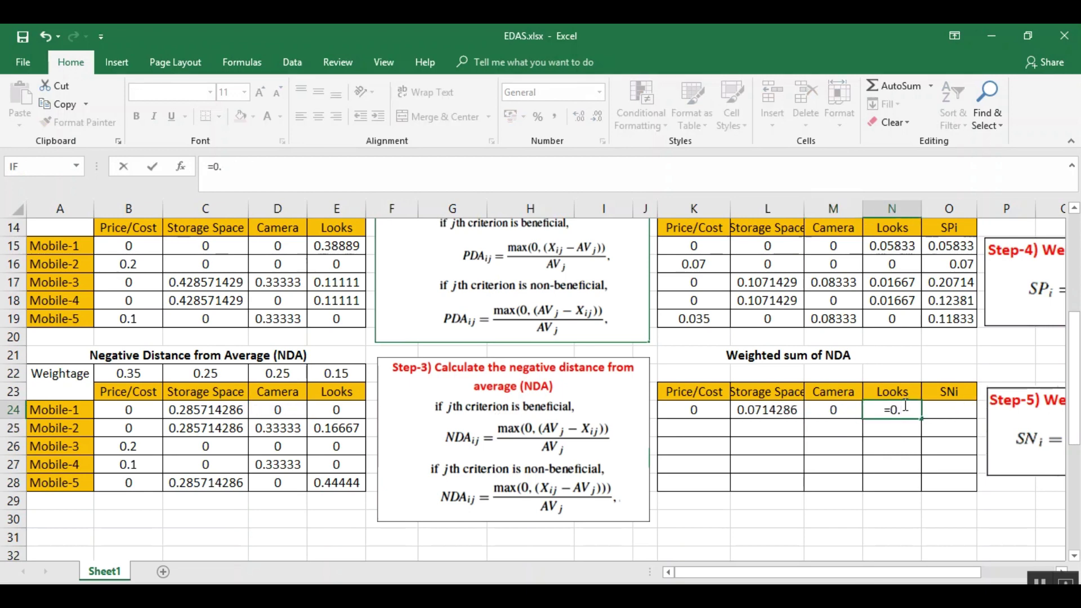
text(15*)
click(345, 410)
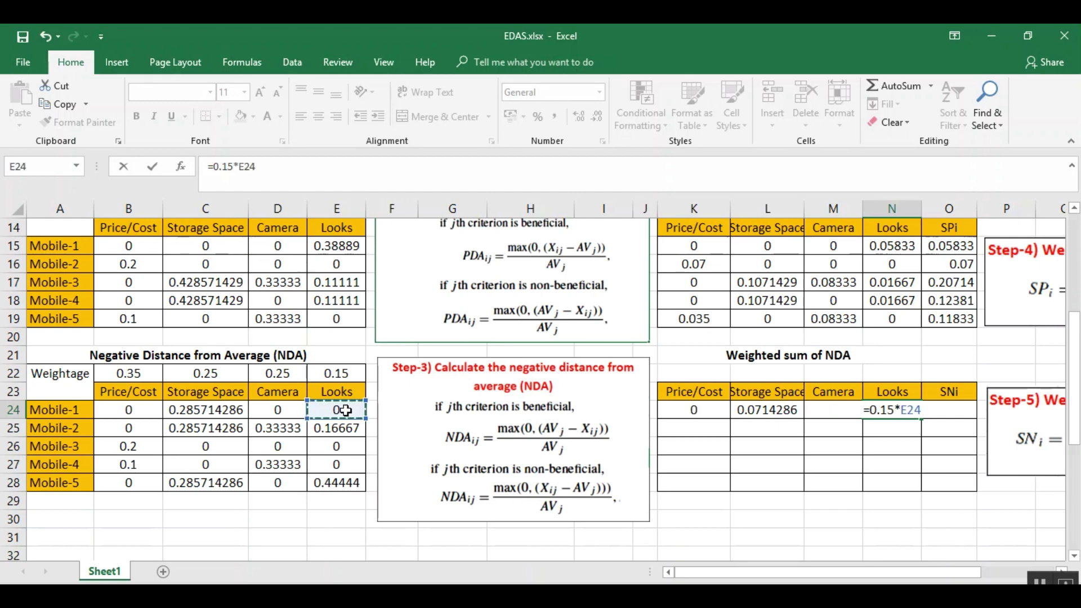
key(Return)
drag(701, 417, 923, 493)
Step: Enter =SUM(K24:N24) in O24 and copy it down to O28 for all five mobiles
click(959, 412)
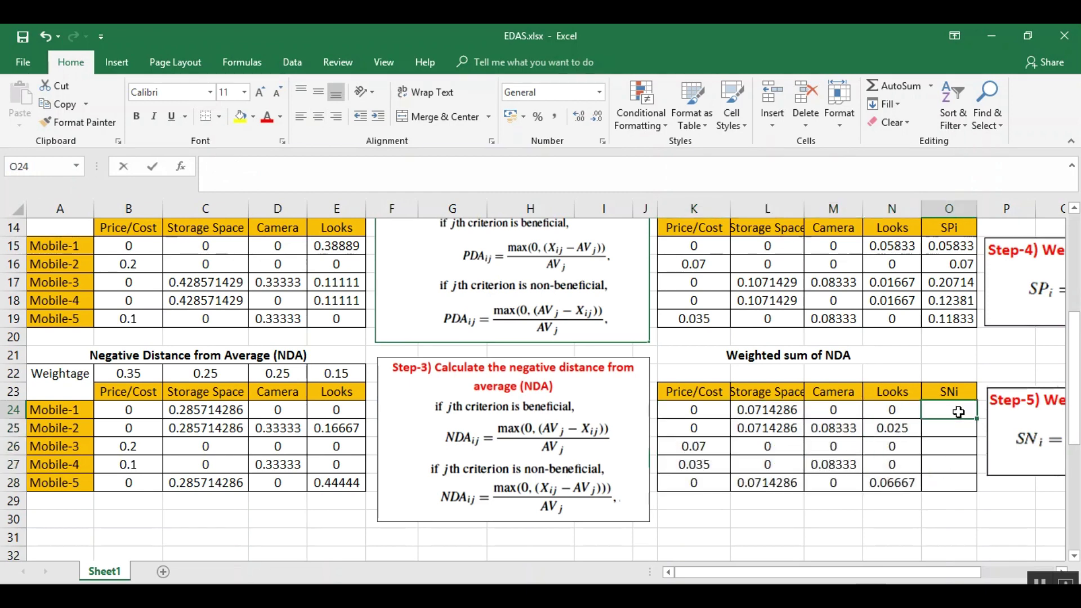
text(=sum()
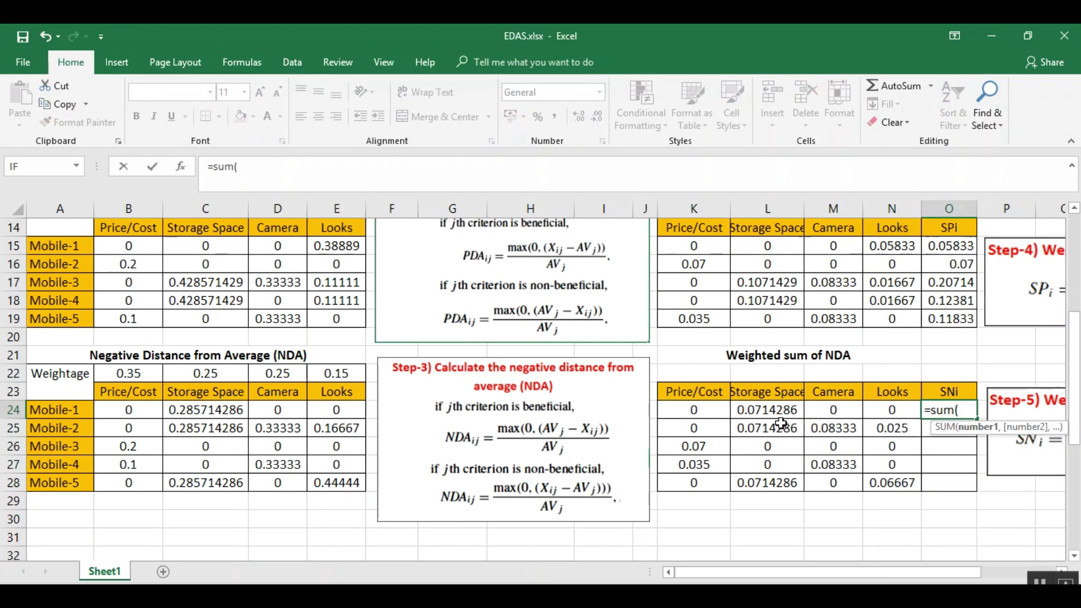
drag(706, 412, 880, 419)
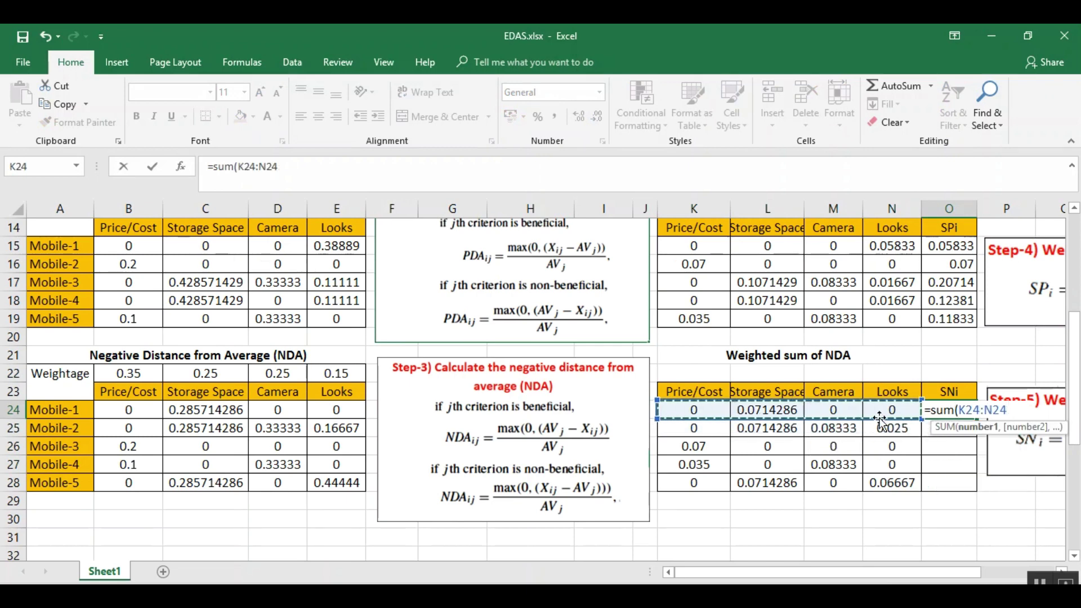
key(Return)
click(970, 406)
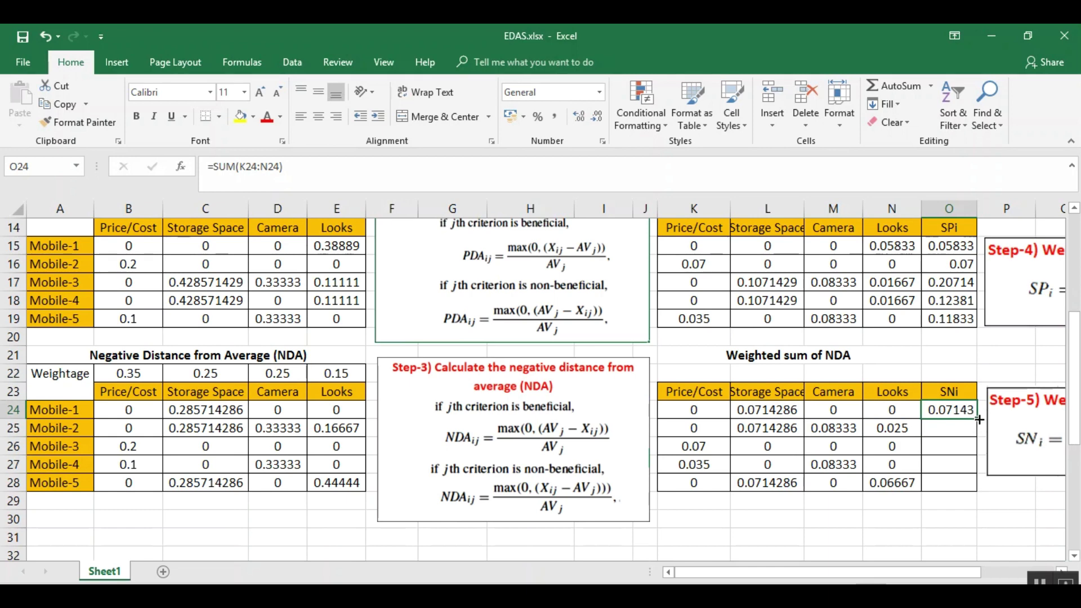
drag(977, 420, 977, 489)
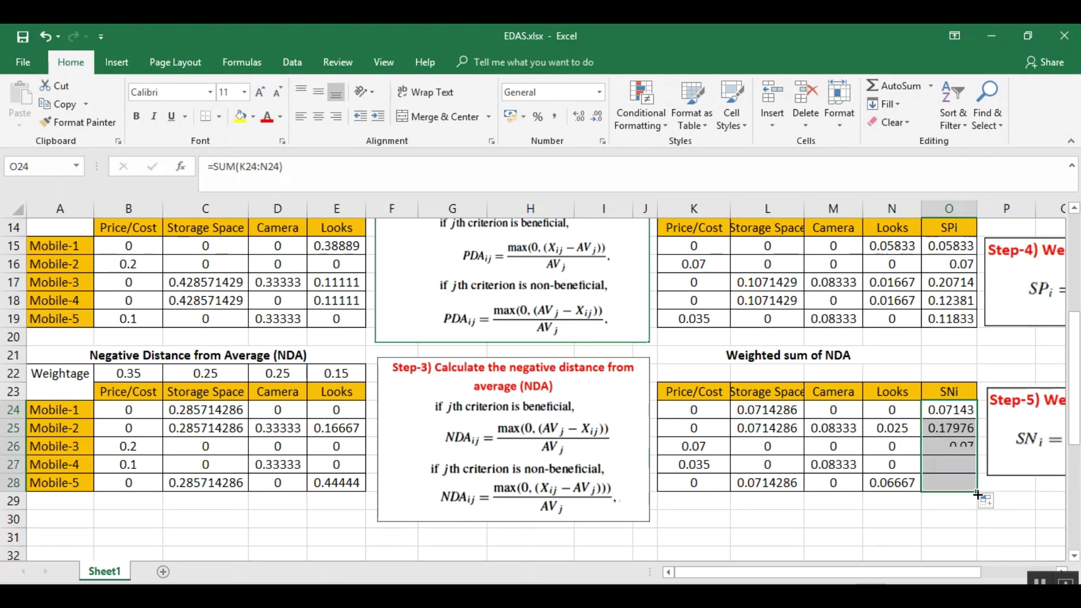
Step: Select the five SPi values in O15:O19
click(1025, 498)
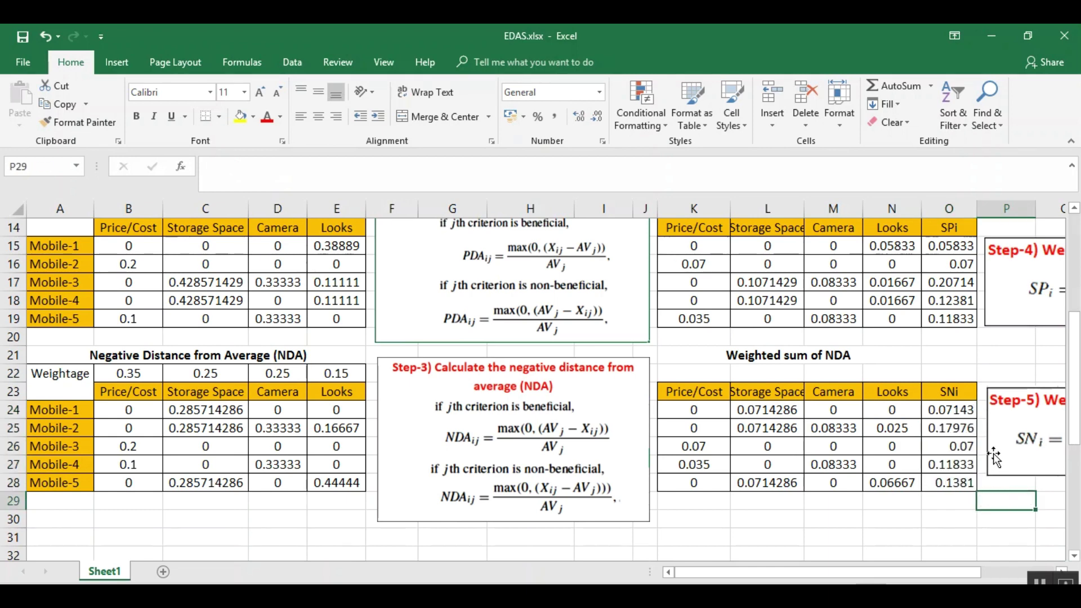
scroll(991, 453, up, 1)
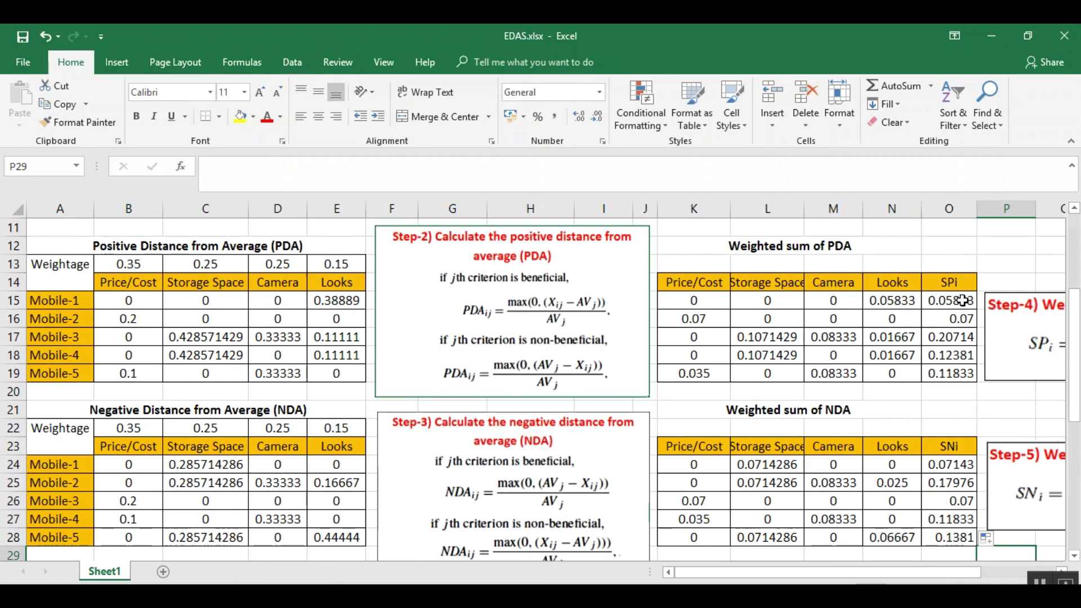
drag(963, 301, 961, 370)
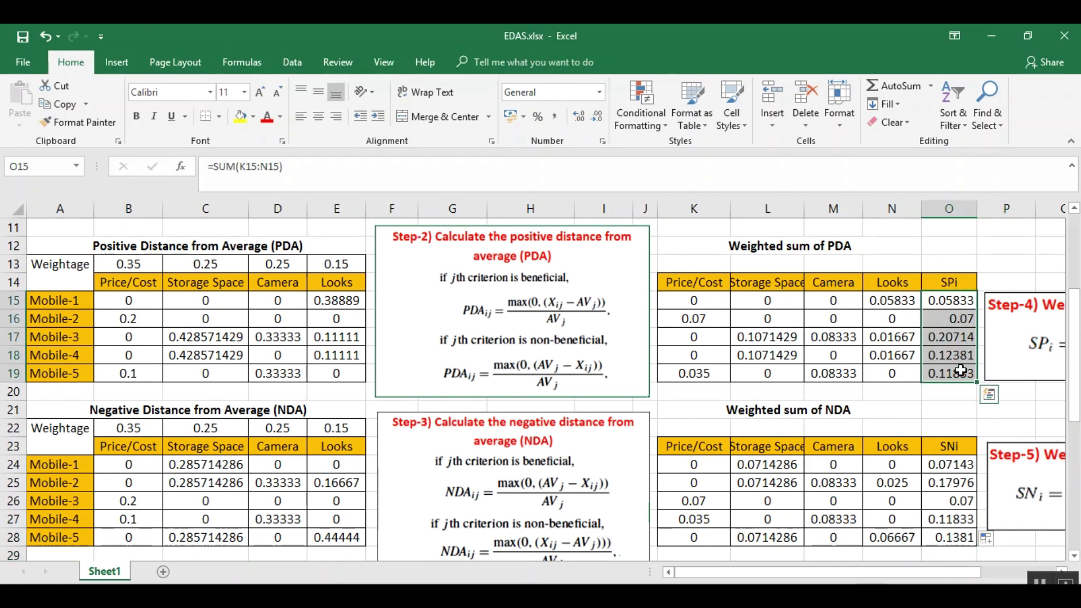
Step: Copy the SPi values and paste them as values into B34:B38 of the final table
right_click(960, 369)
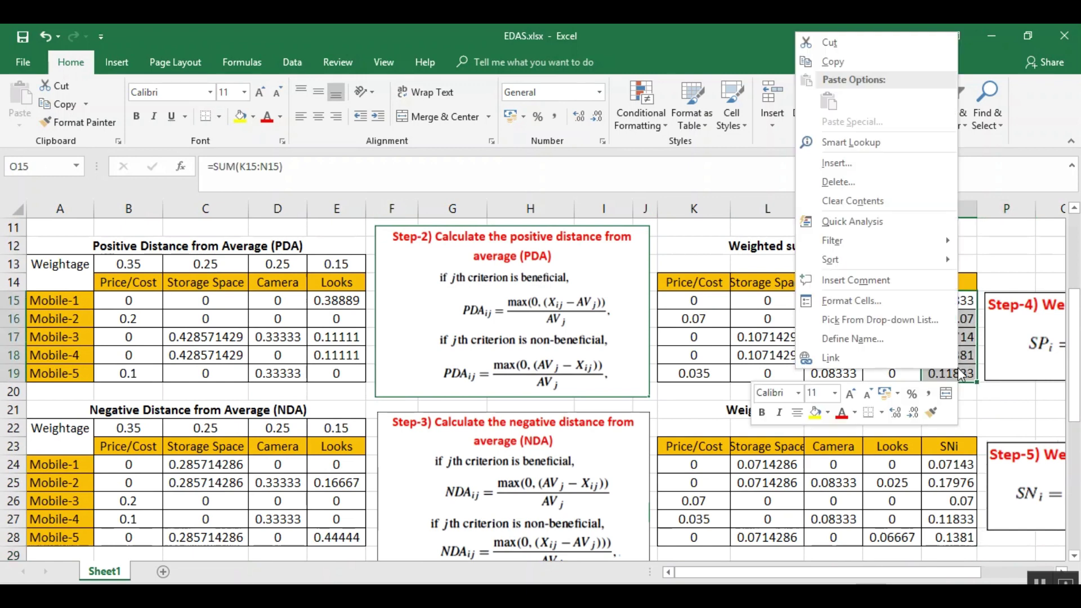
click(851, 62)
drag(1075, 324, 1076, 424)
click(136, 417)
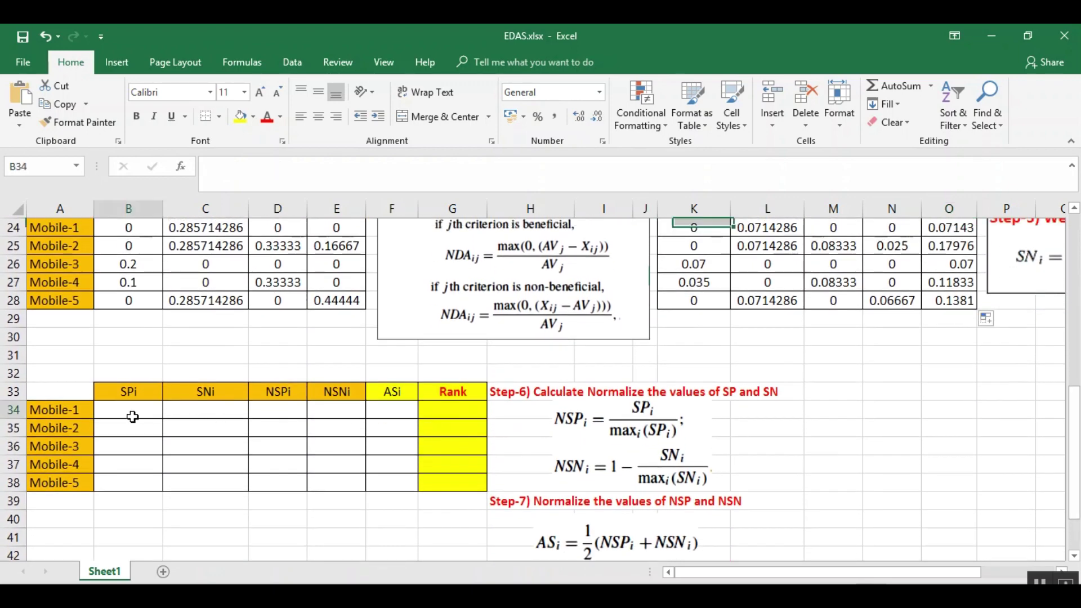
right_click(132, 418)
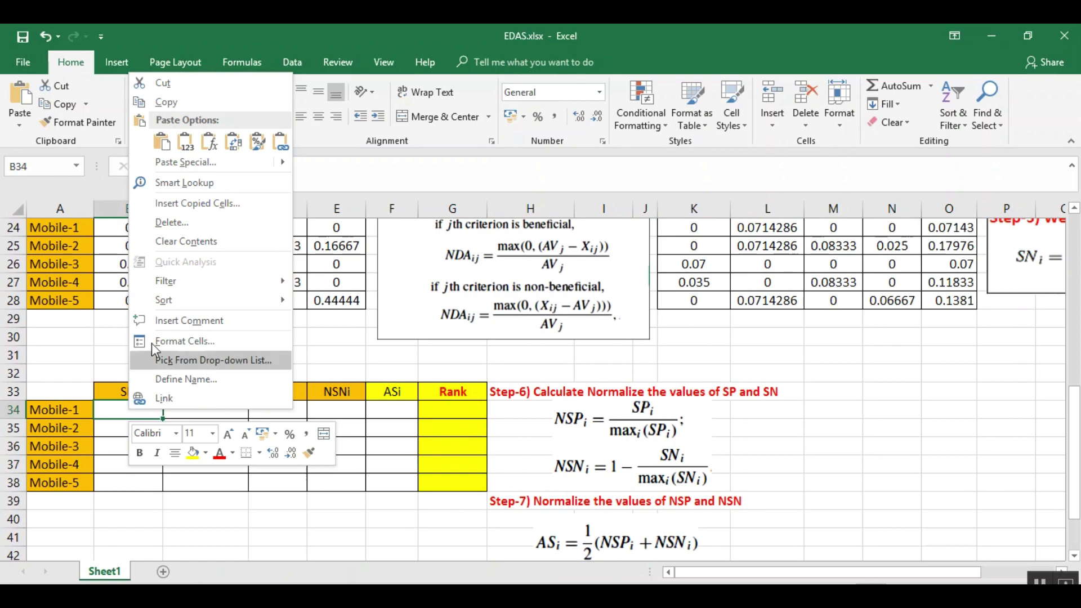
click(184, 142)
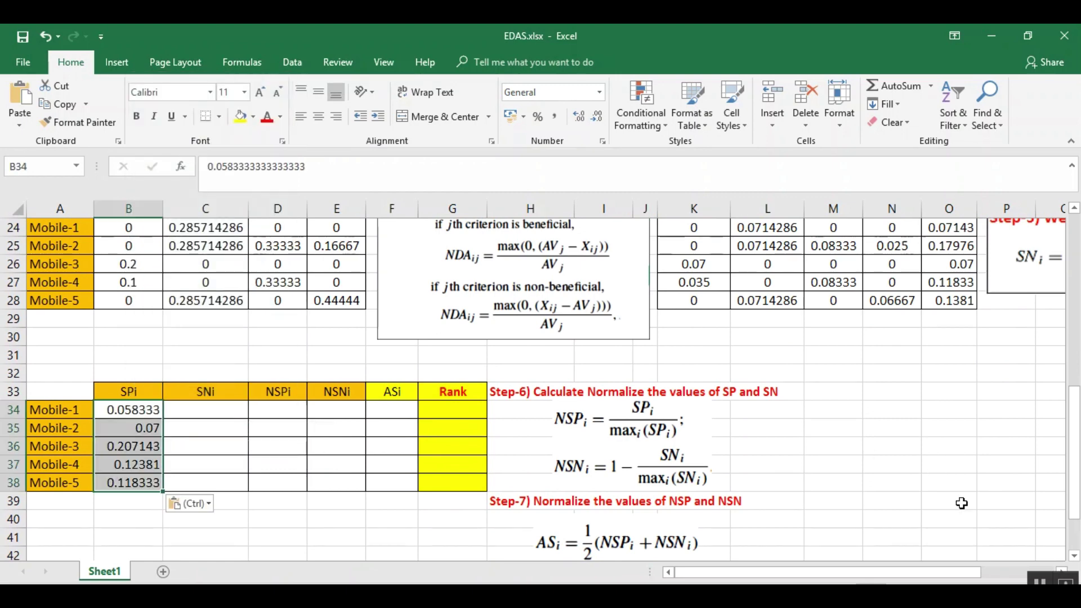
click(1038, 580)
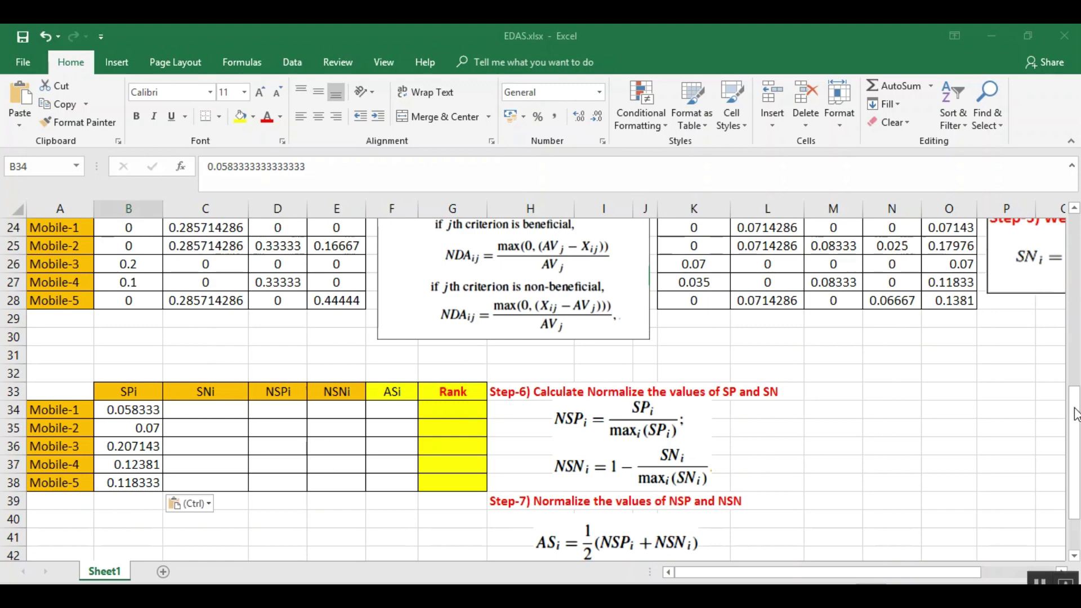
Step: Copy the SNi values O24:O28 and paste them as values into C34:C38
drag(1077, 414, 1077, 375)
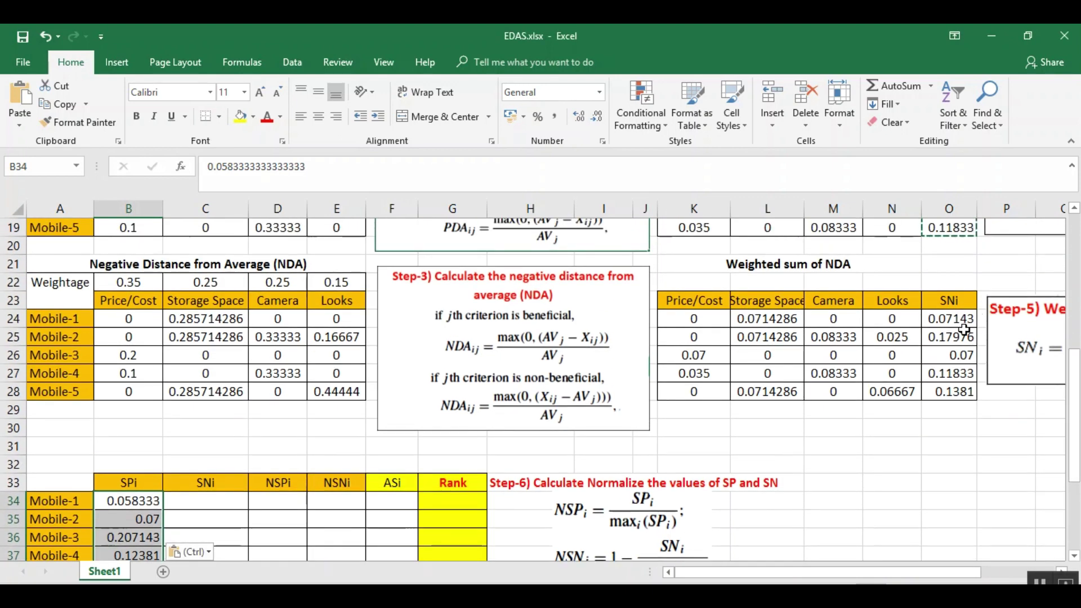
drag(951, 318, 962, 388)
right_click(952, 376)
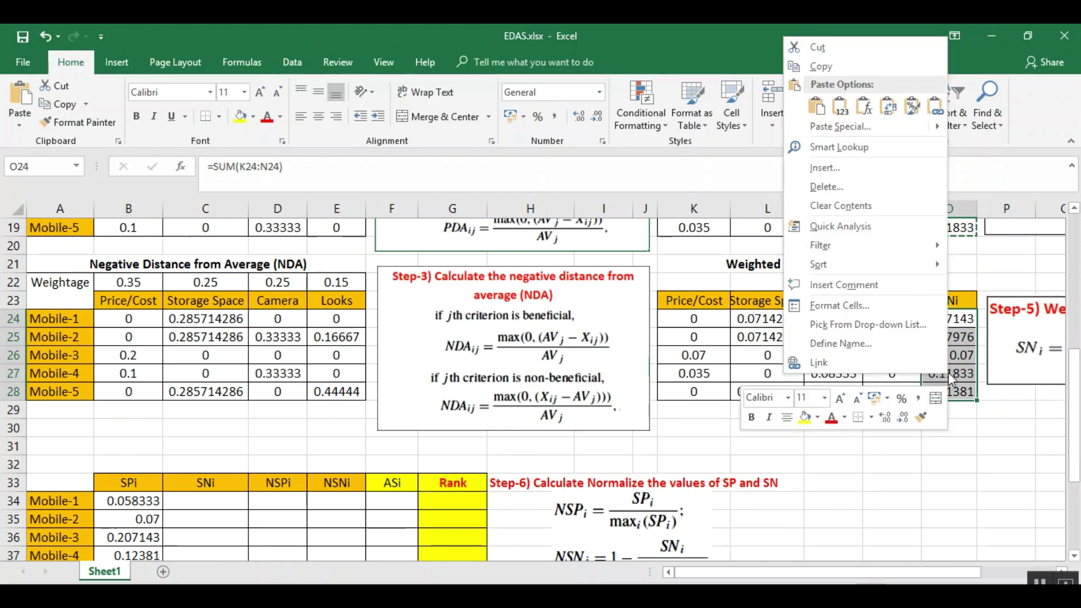
click(822, 70)
drag(1076, 370, 1076, 414)
click(224, 393)
right_click(224, 393)
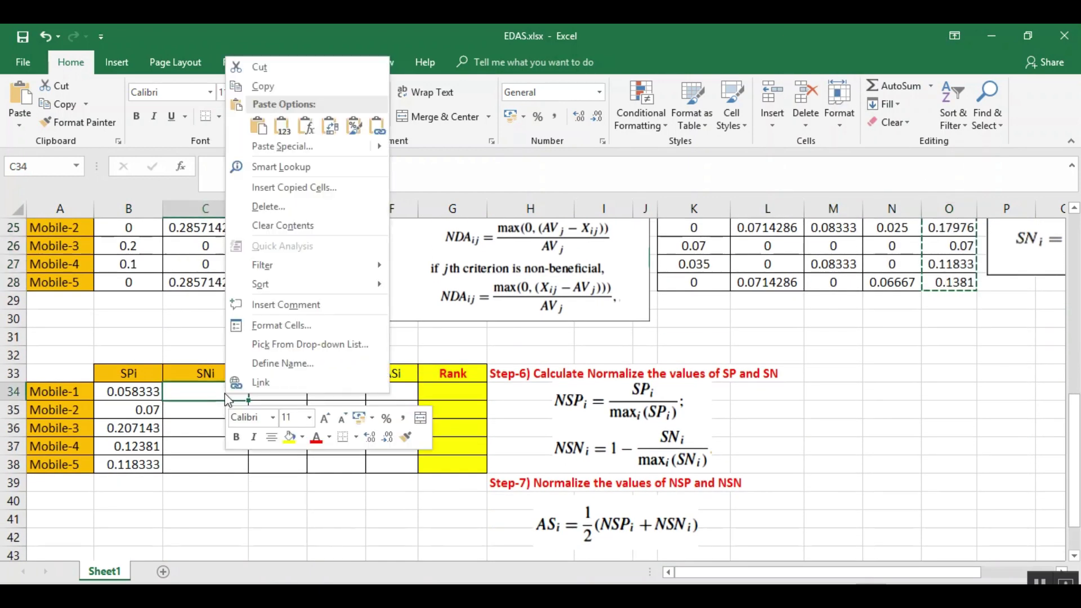
click(278, 130)
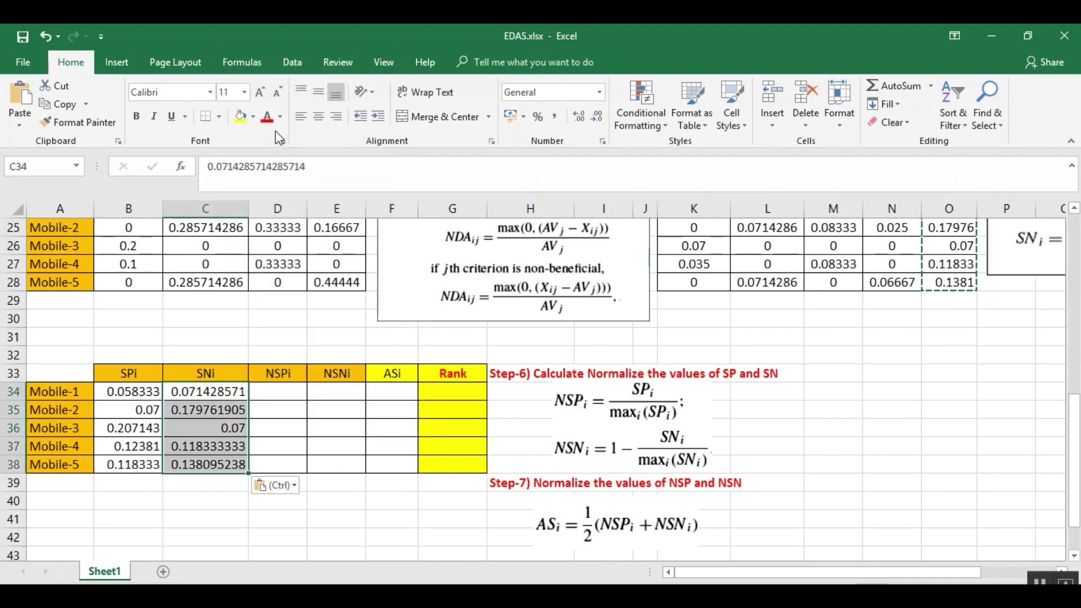
click(293, 395)
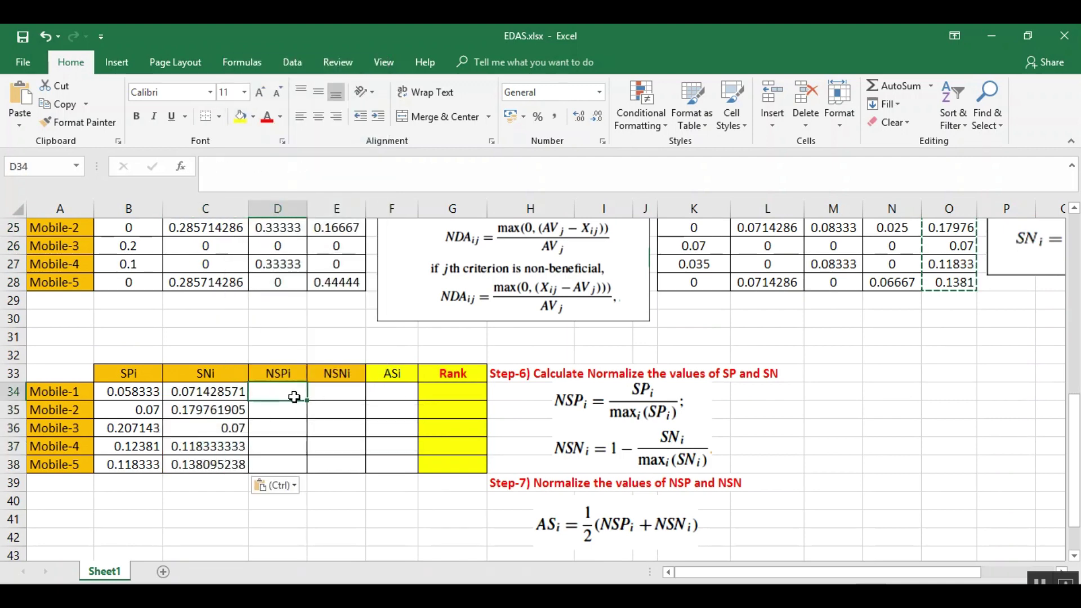
Step: Compute the maximum SPi and maximum SNi with MAX formulas below their columns
click(139, 495)
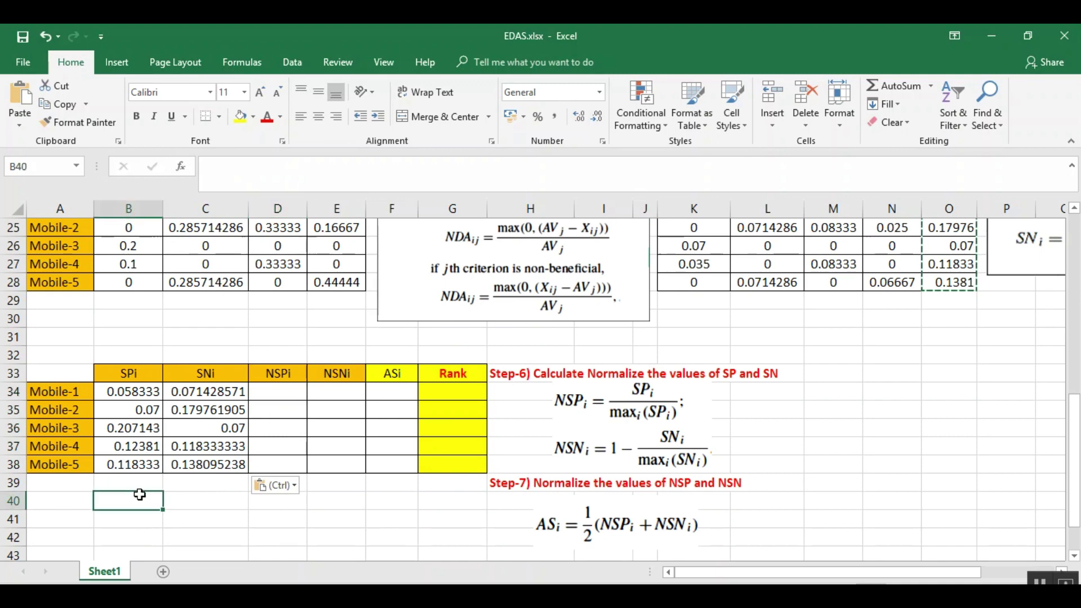
text(=max()
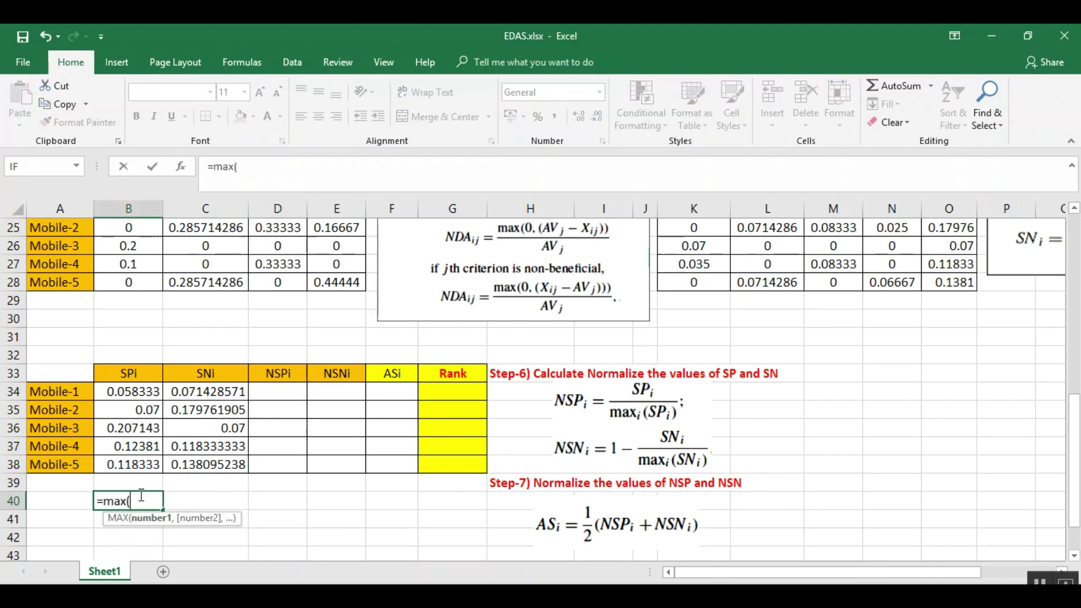
drag(141, 393, 140, 466)
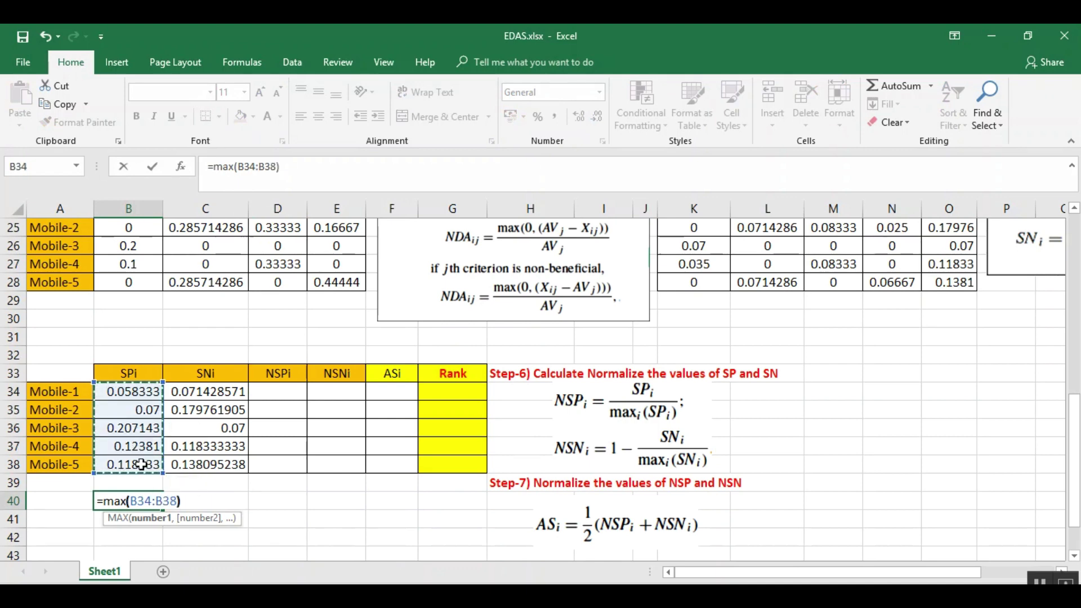
key(Return)
click(201, 502)
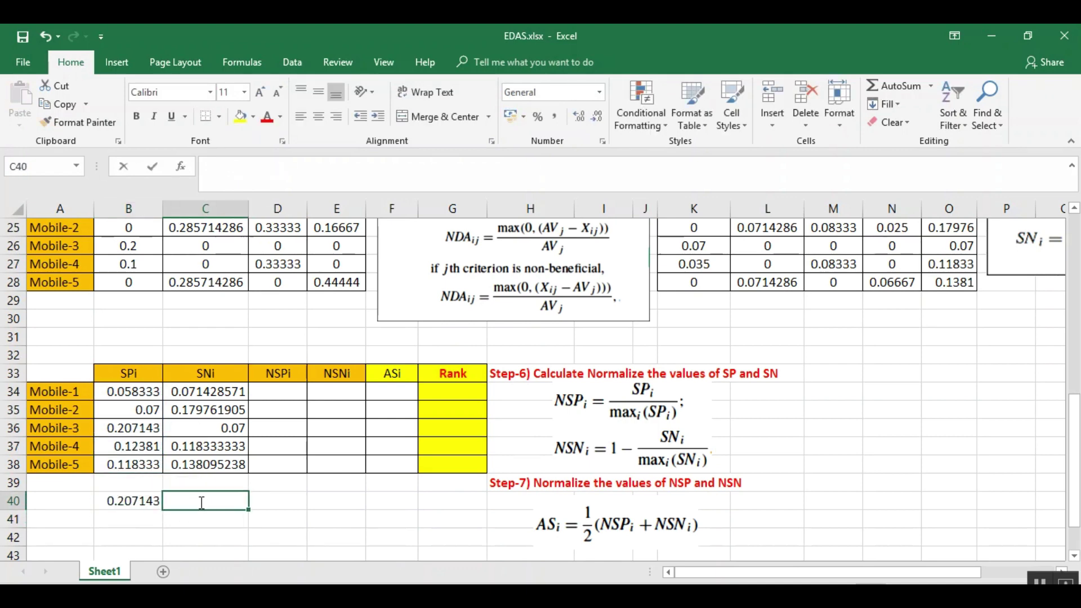
text(=max()
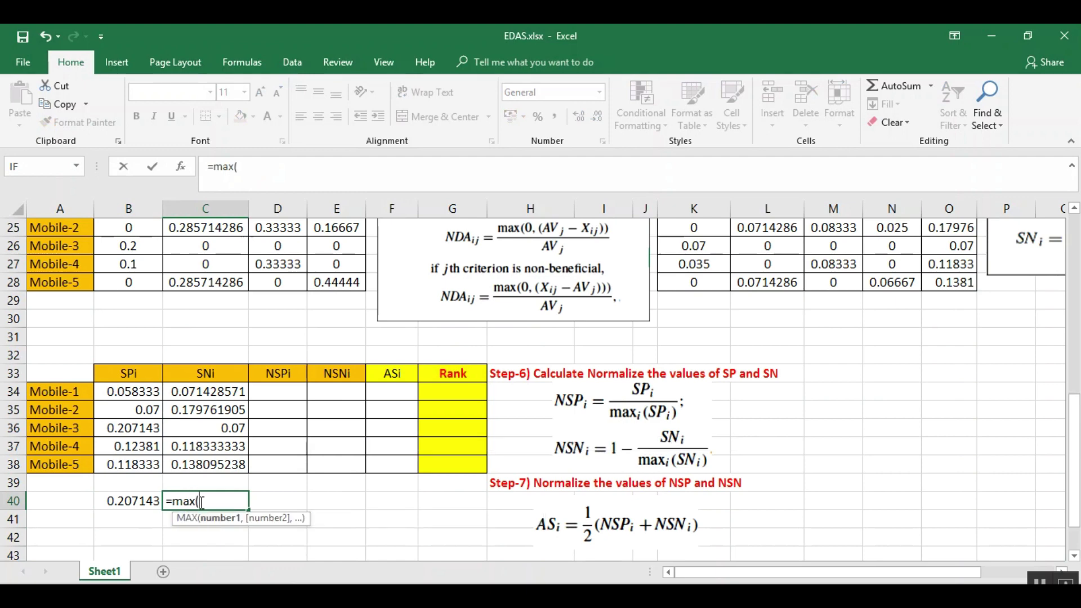
drag(196, 395, 215, 466)
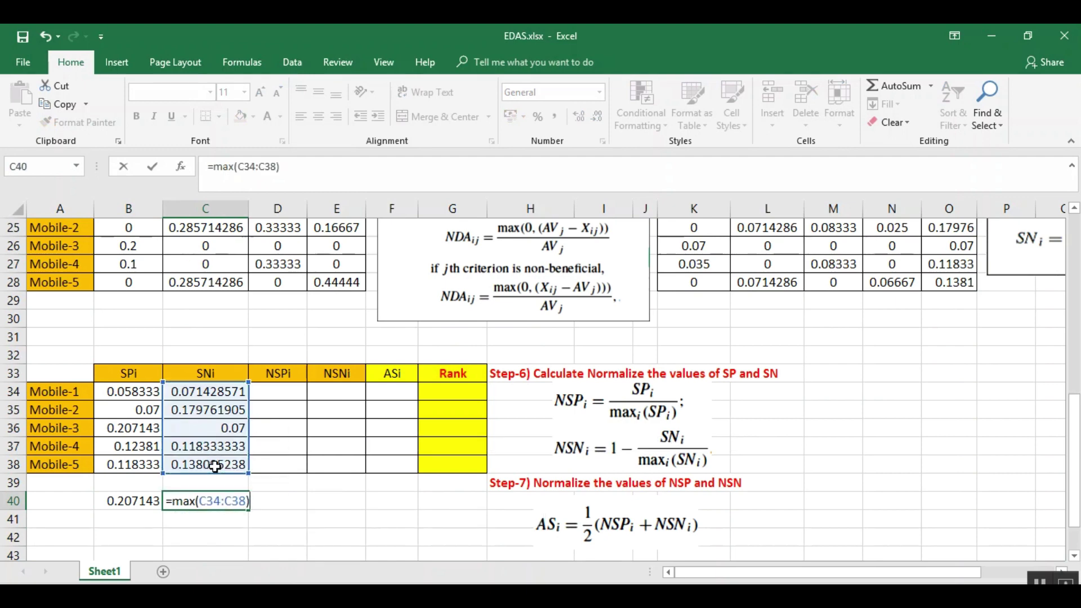
key(Return)
Step: Enter =B34/0.207143 in D34 and fill the NSPi formula down to D38
click(295, 397)
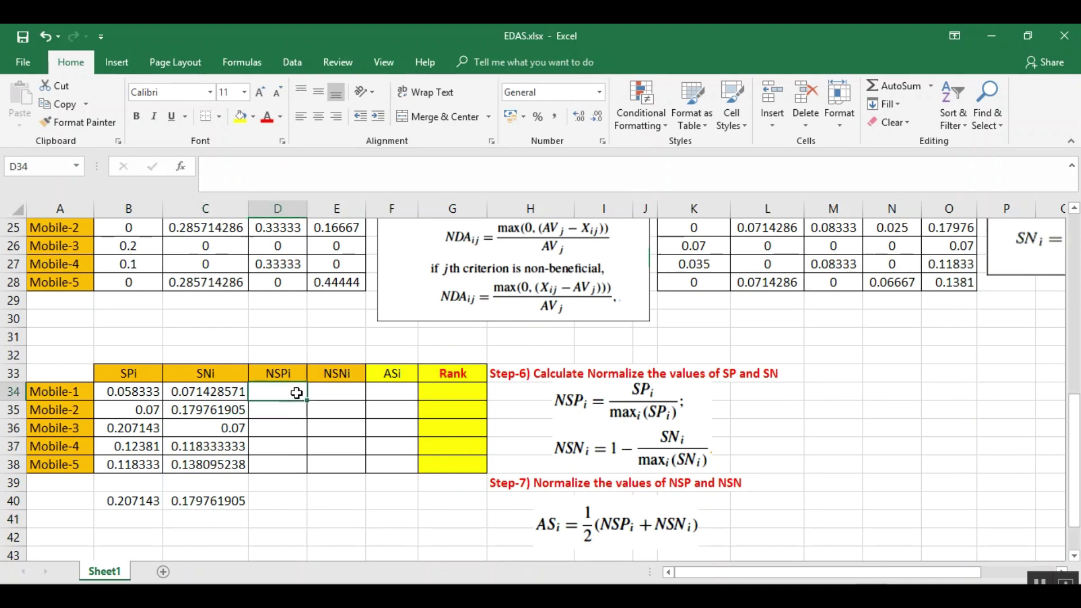
text(=)
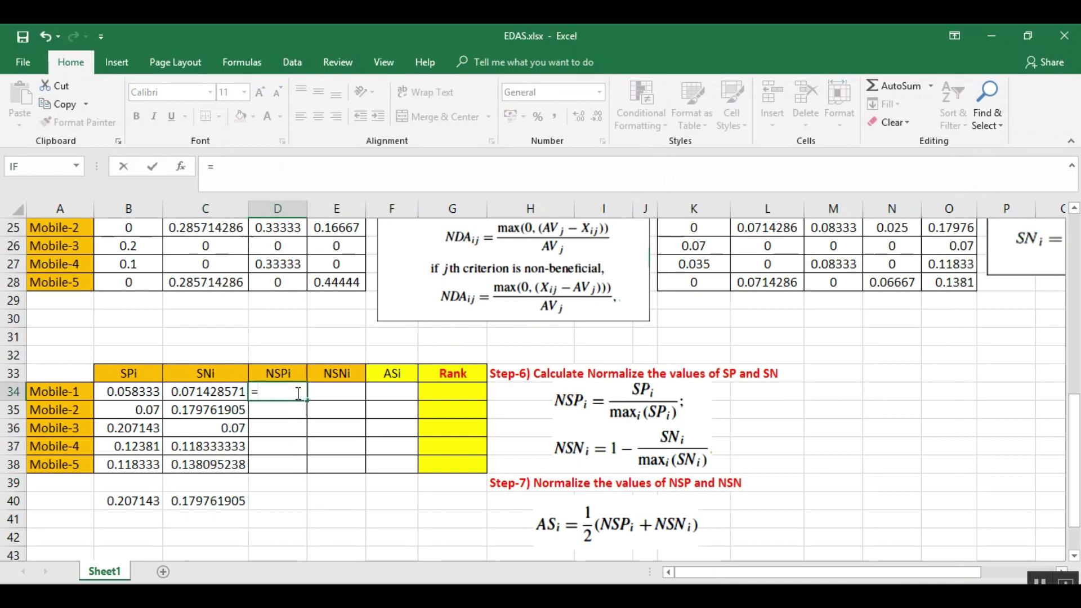
click(151, 390)
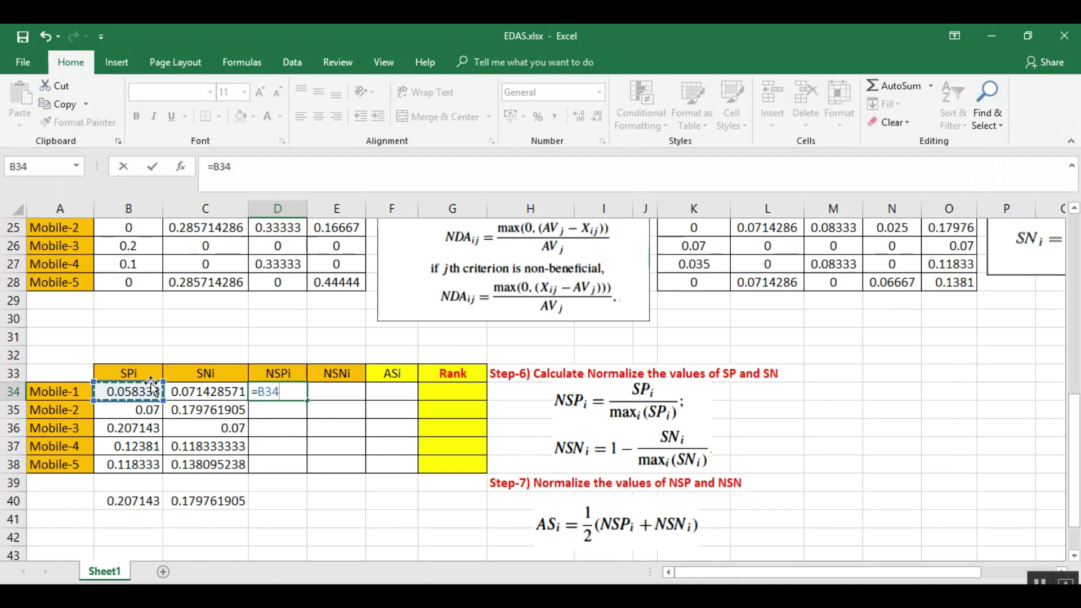
text(/0.207)
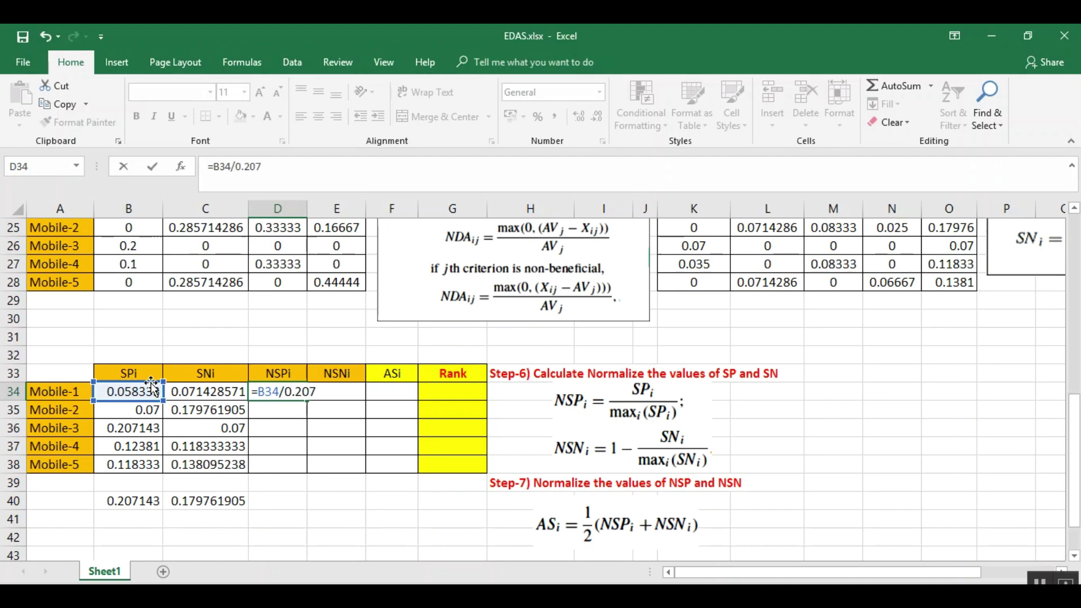
text(143)
key(Return)
click(287, 394)
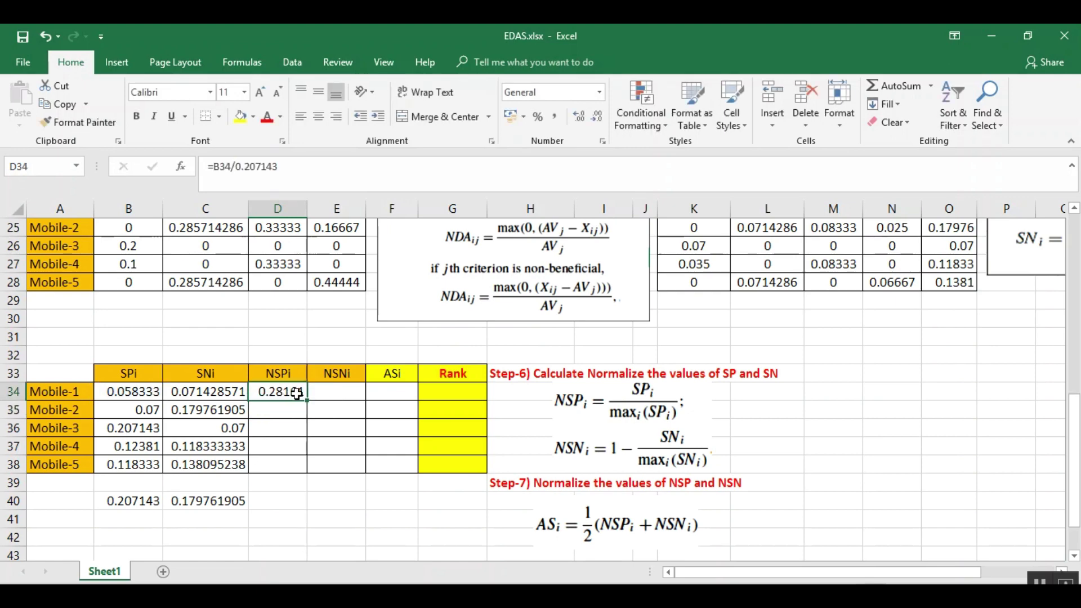
drag(310, 401, 306, 472)
Step: Enter =1-(C34/0.179761905) in E34 and fill the NSNi formula down to E38
click(344, 391)
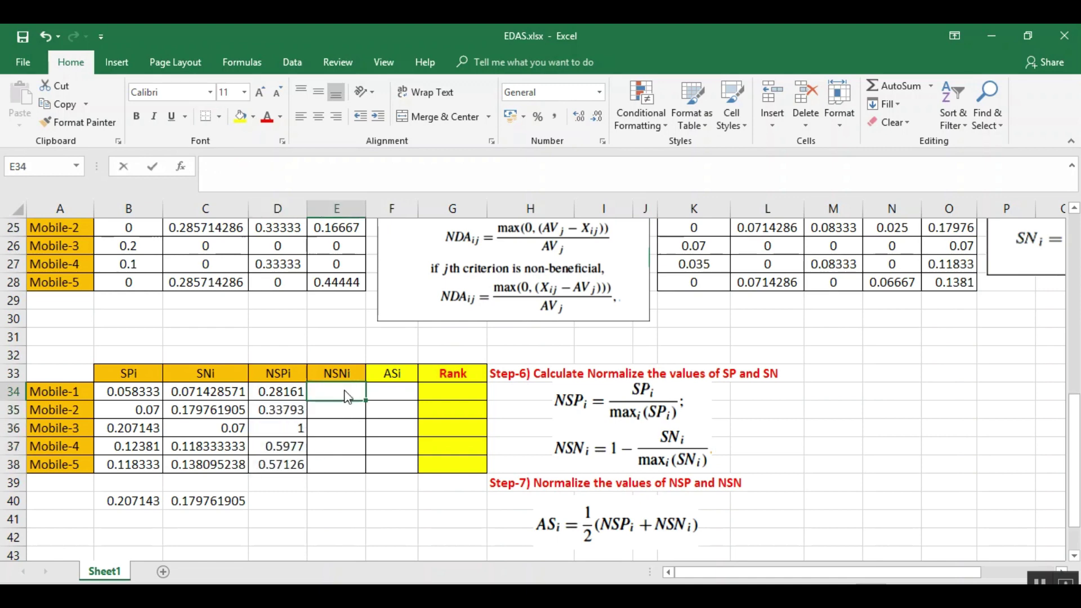
text(=1)
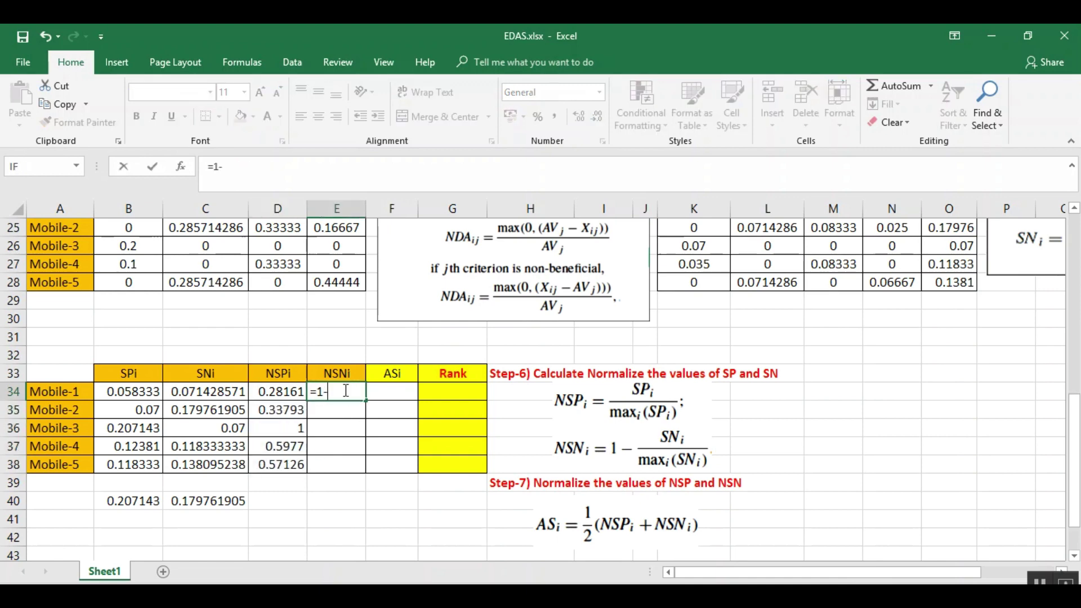
text(-()
click(218, 394)
text(/0.1797)
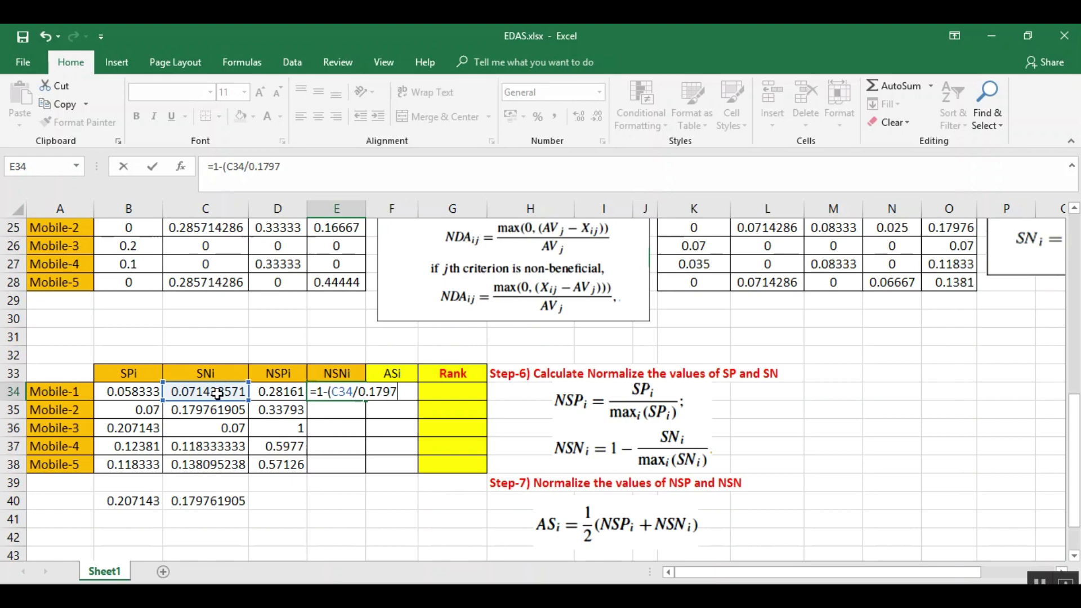
text(61905)
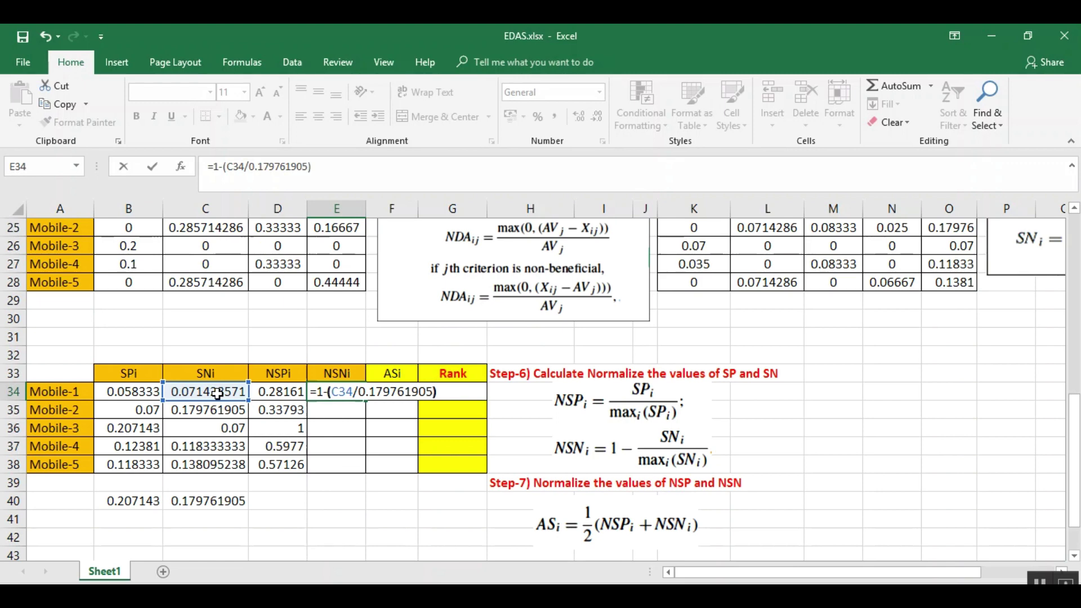
click(321, 396)
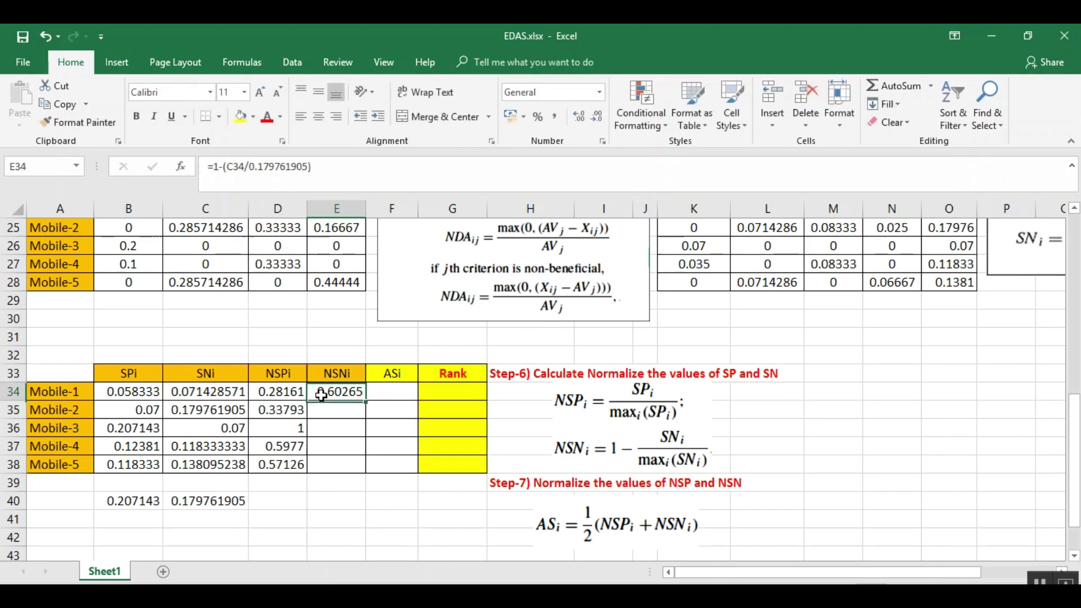
drag(364, 401, 360, 468)
Step: Enter =0.5*(D34+E34) in F34 and fill the ASi formula down to F38
click(401, 393)
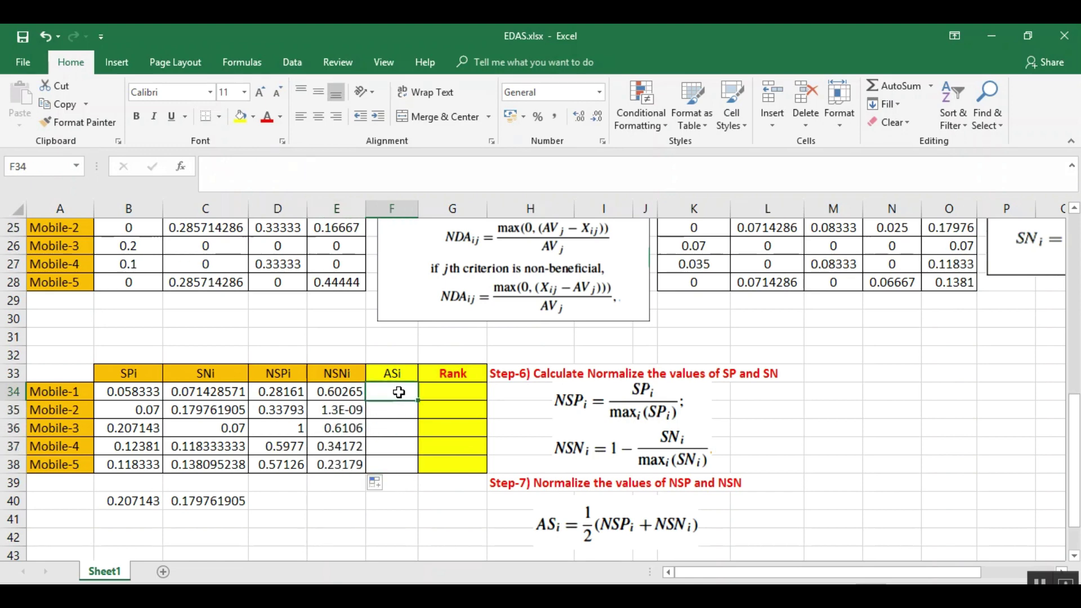
text(=0.5*)
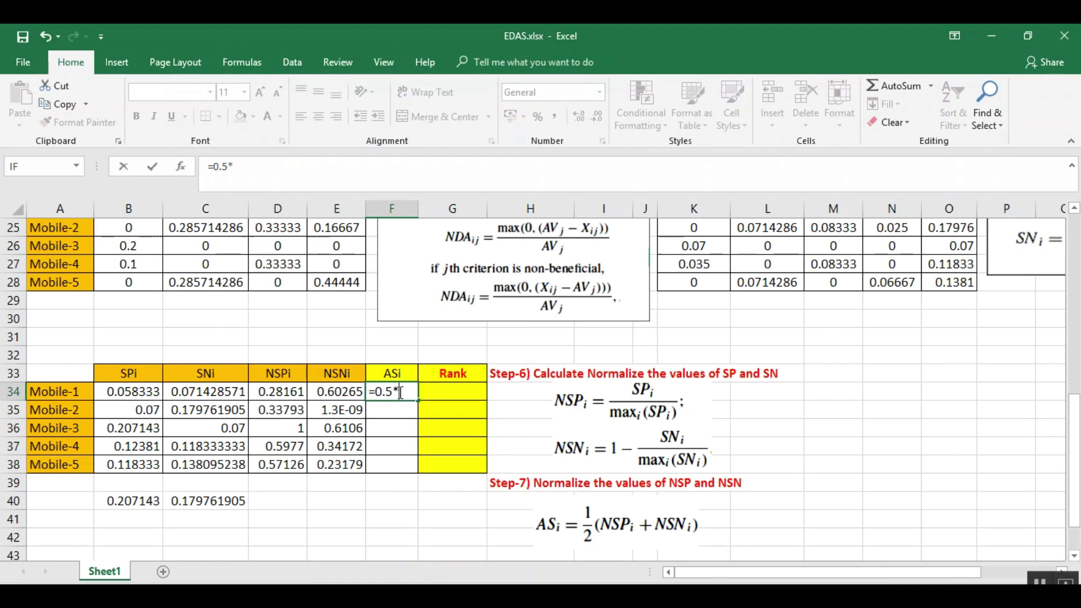
text(()
click(291, 390)
text(+)
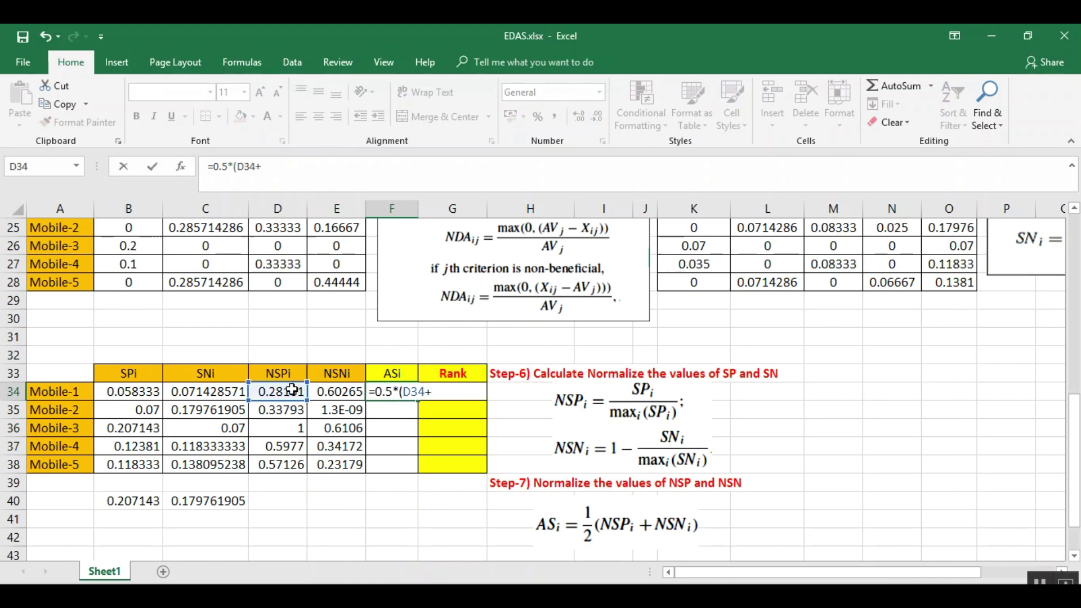
click(344, 392)
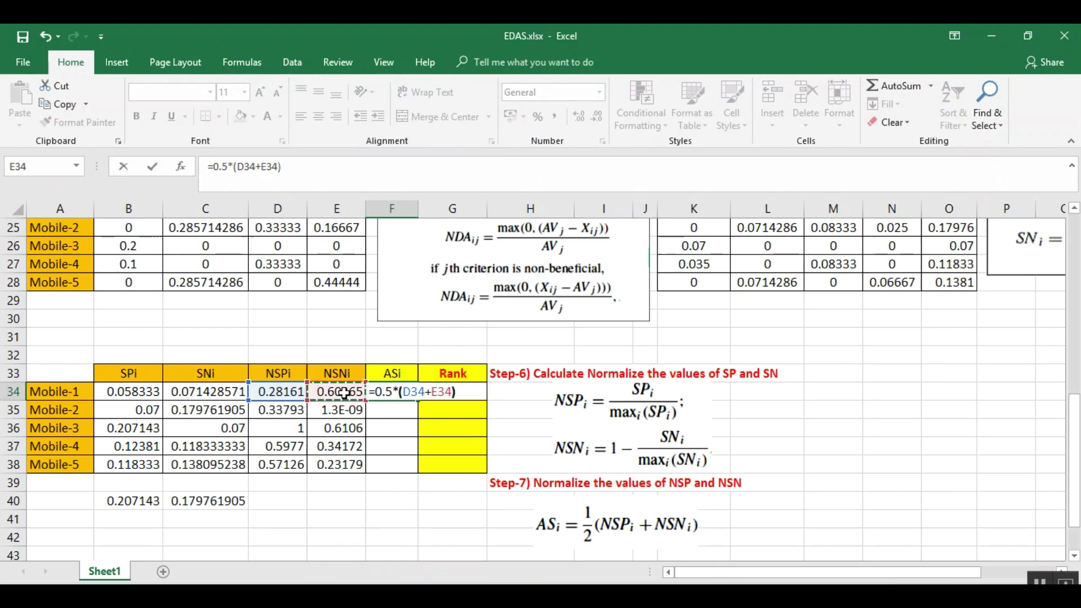
text())
key(Return)
click(392, 393)
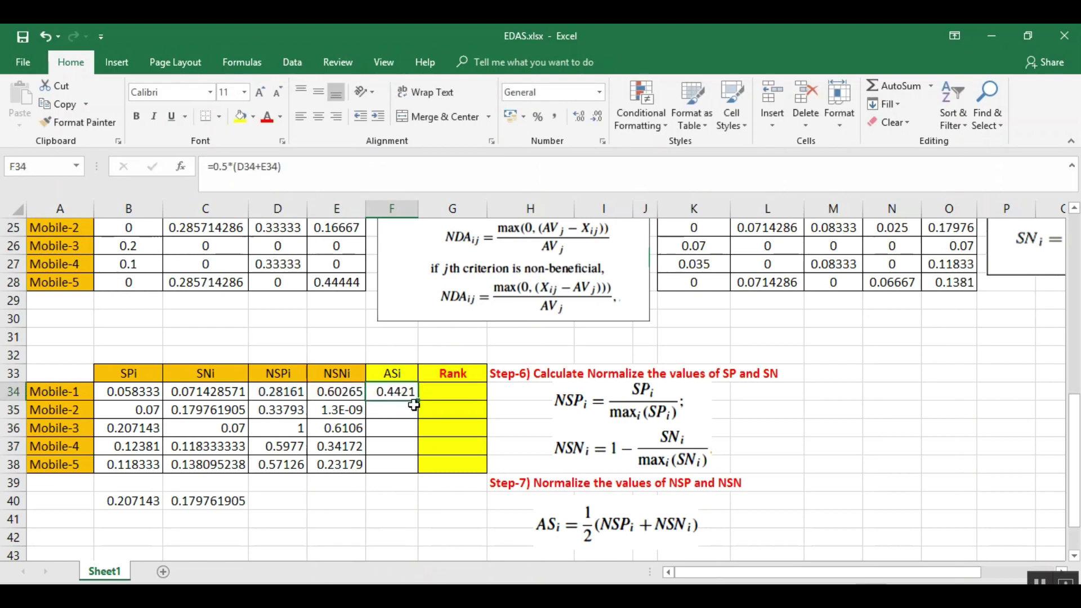
drag(417, 400, 419, 467)
click(1032, 581)
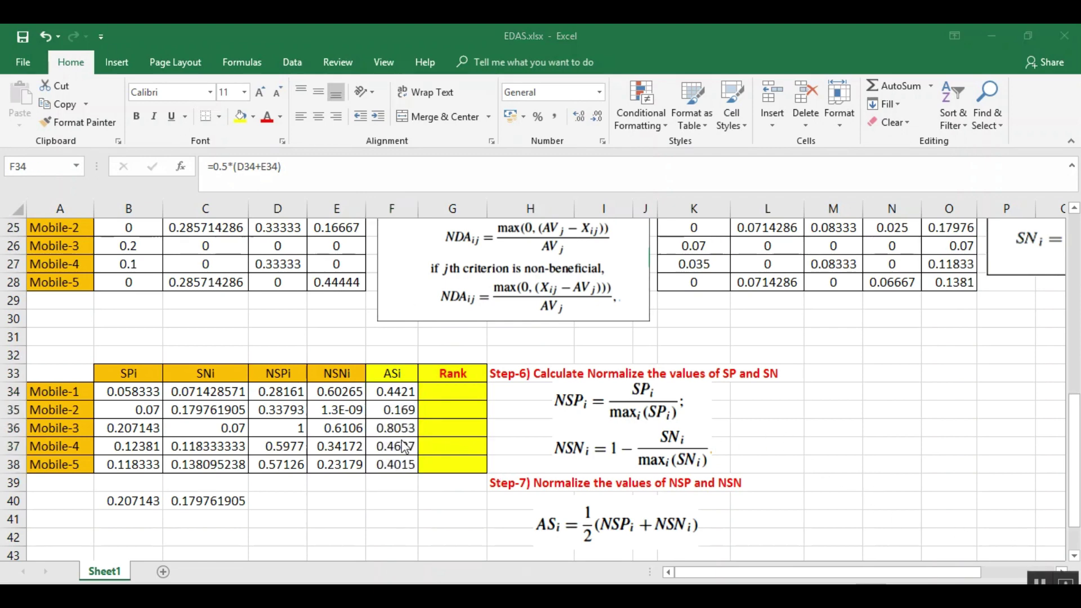
Step: Type ranks 3, 5, 1, 2, 4 for Mobile-1 to Mobile-5 in column G
click(454, 429)
text(1)
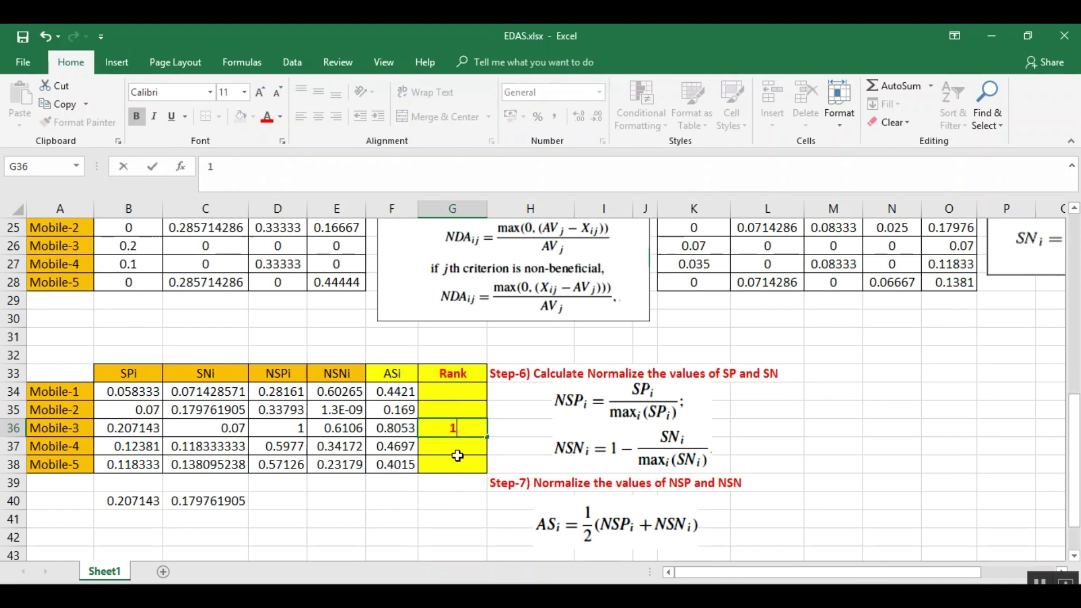
click(457, 453)
text(2)
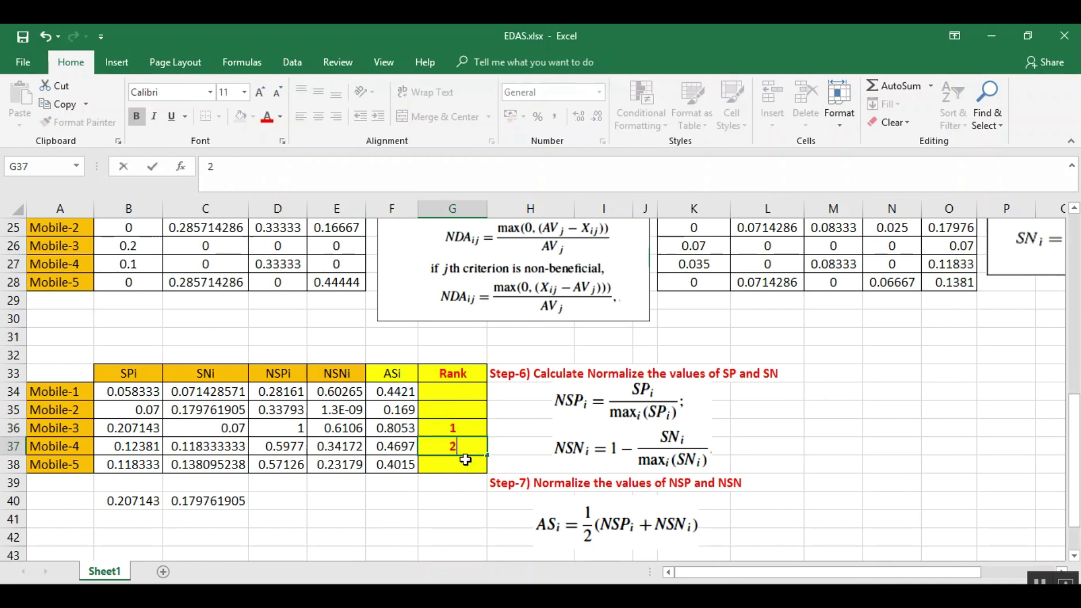
click(453, 394)
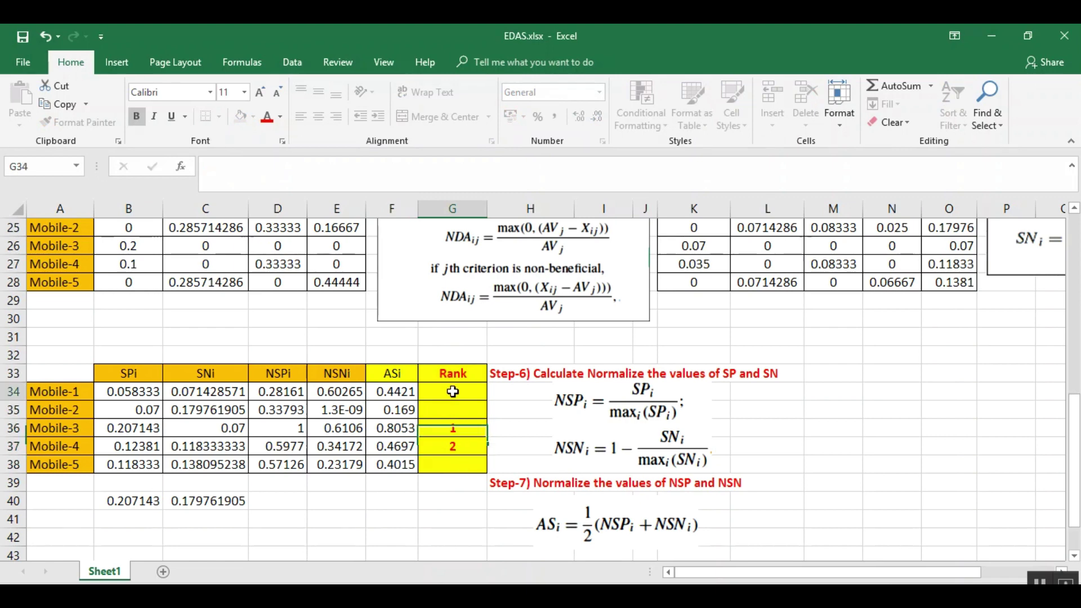
text(3)
click(457, 466)
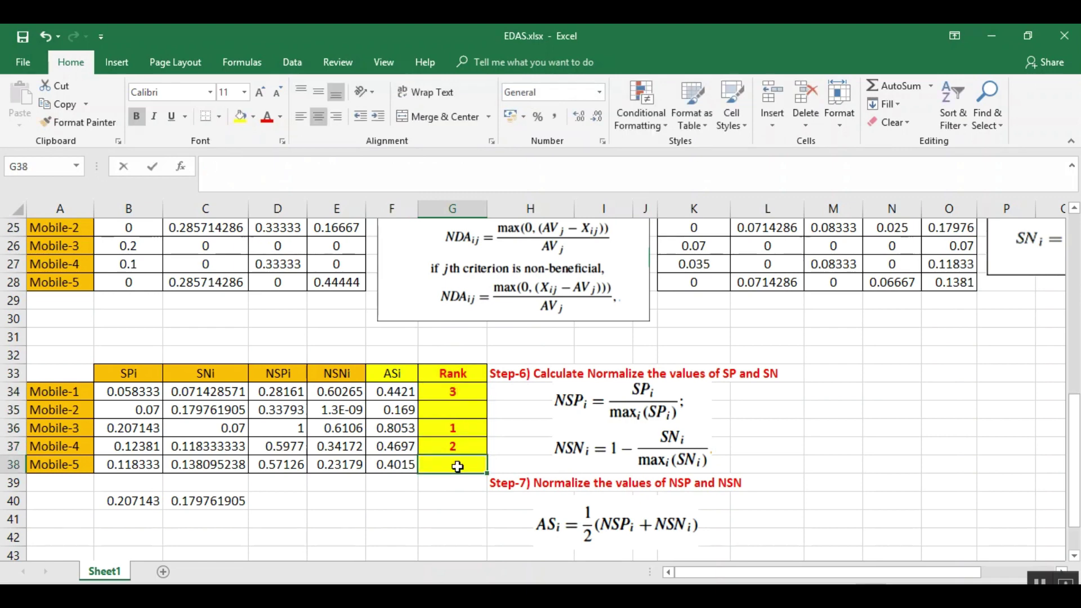
text(4)
click(453, 411)
text(5)
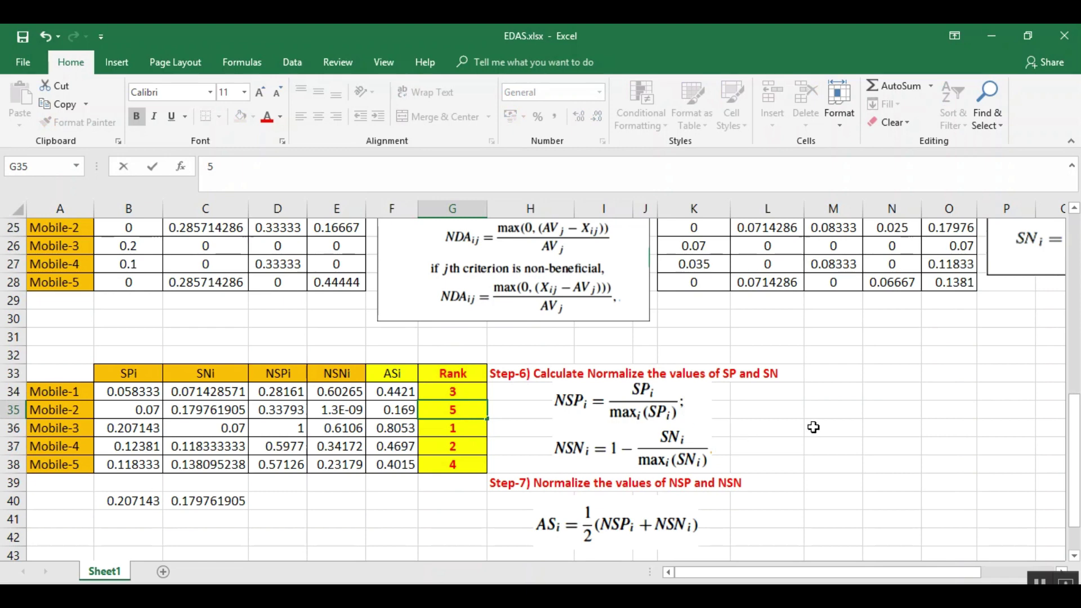
click(813, 427)
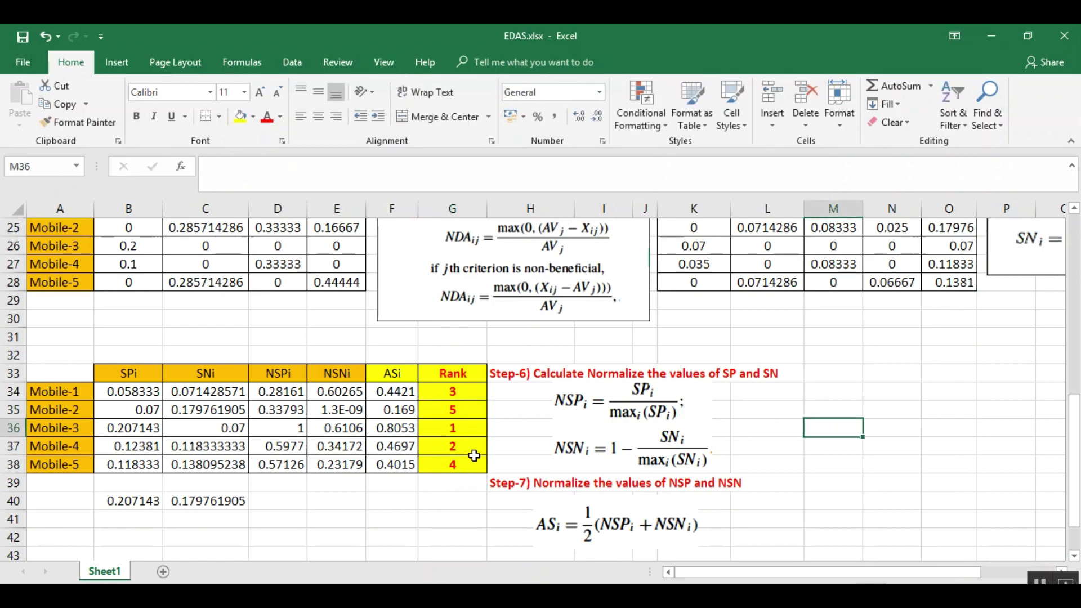
Step: Scroll through the finished sheet and switch to the blog page in Firefox
drag(1075, 461, 1074, 279)
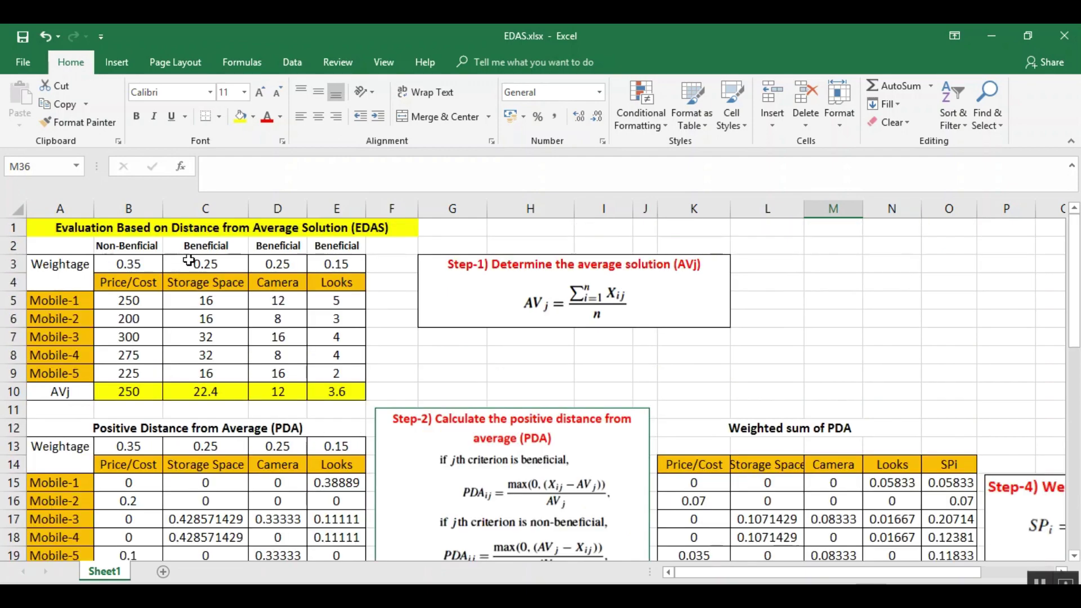
drag(1074, 335, 1076, 494)
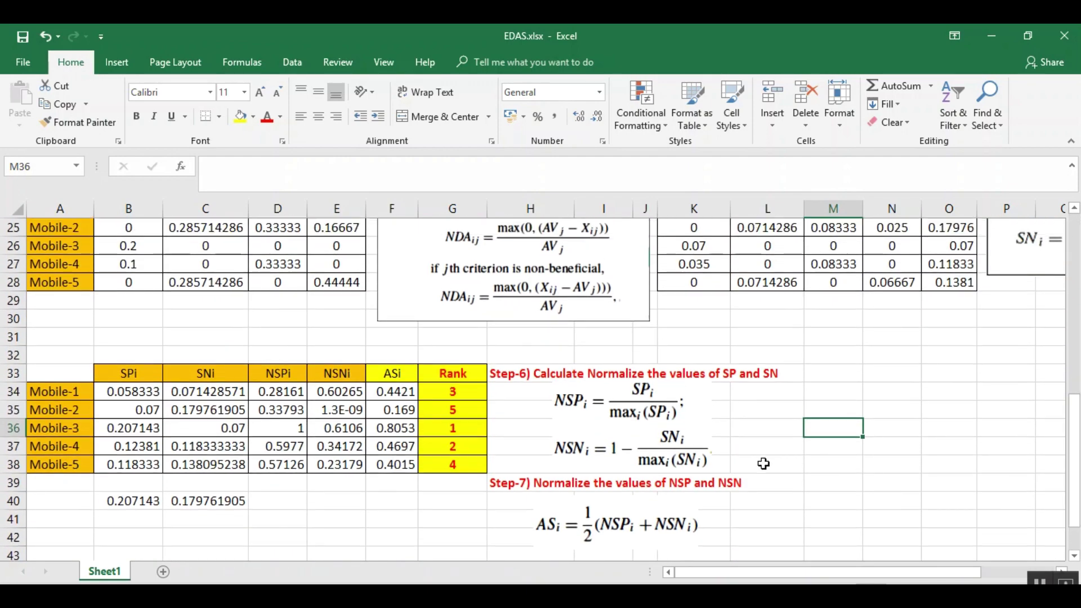
key(alt+Tab)
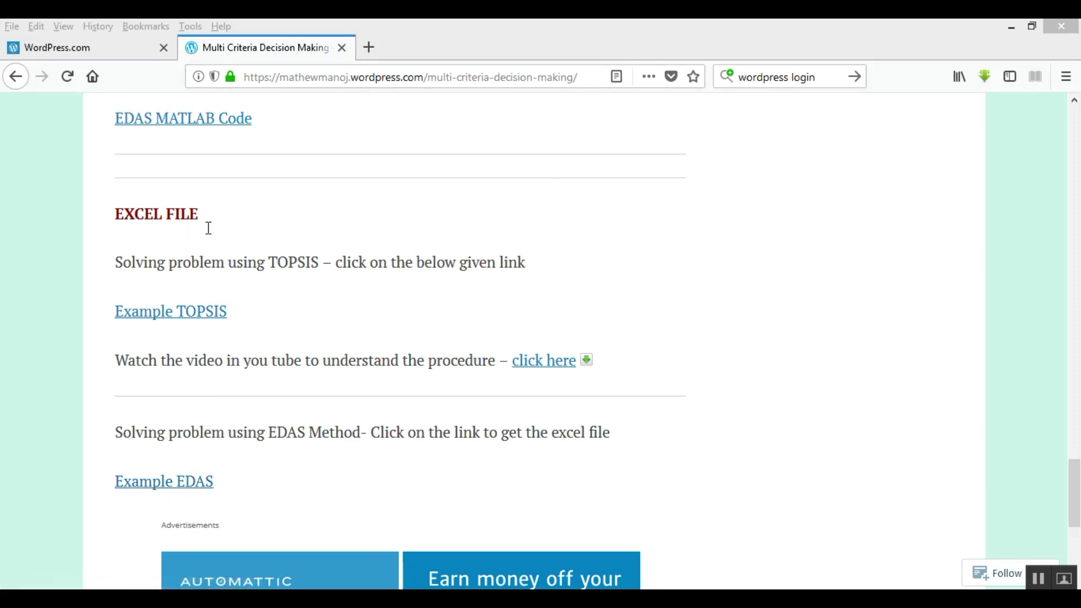
Step: Follow the Example EDAS link to start loading the edas.xlsx file
click(195, 484)
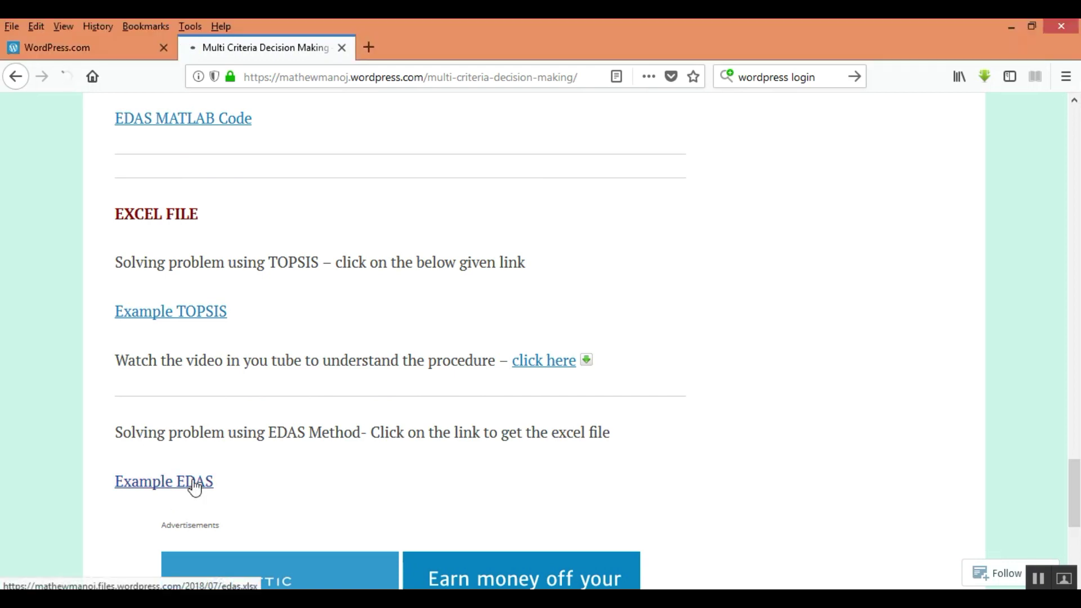